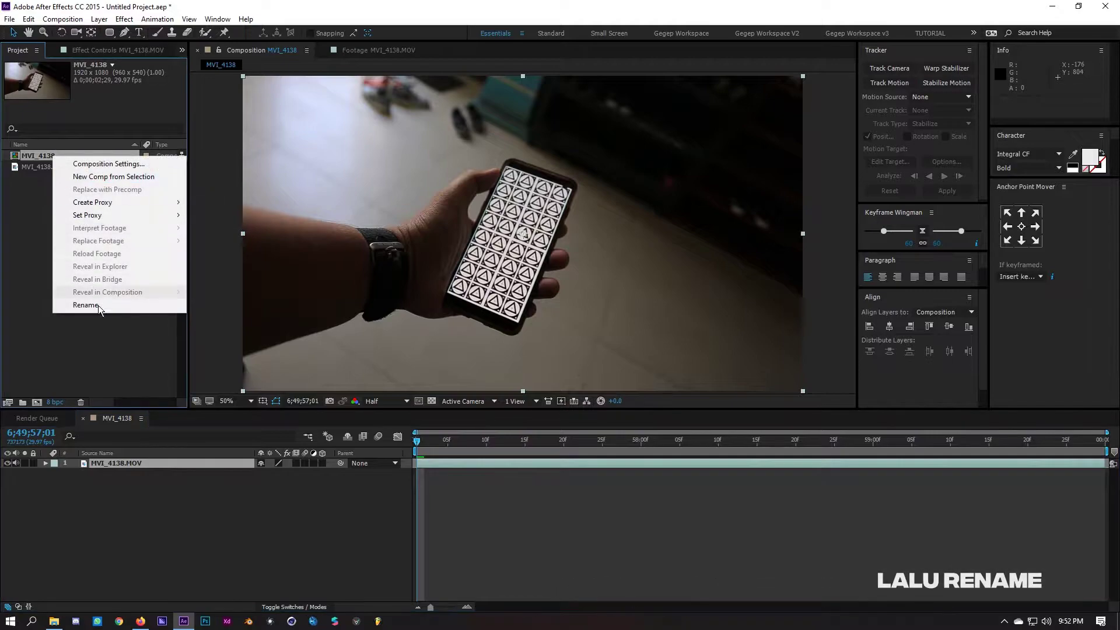
- Rename the MVI_4138 composition as Footage
text(Footage)
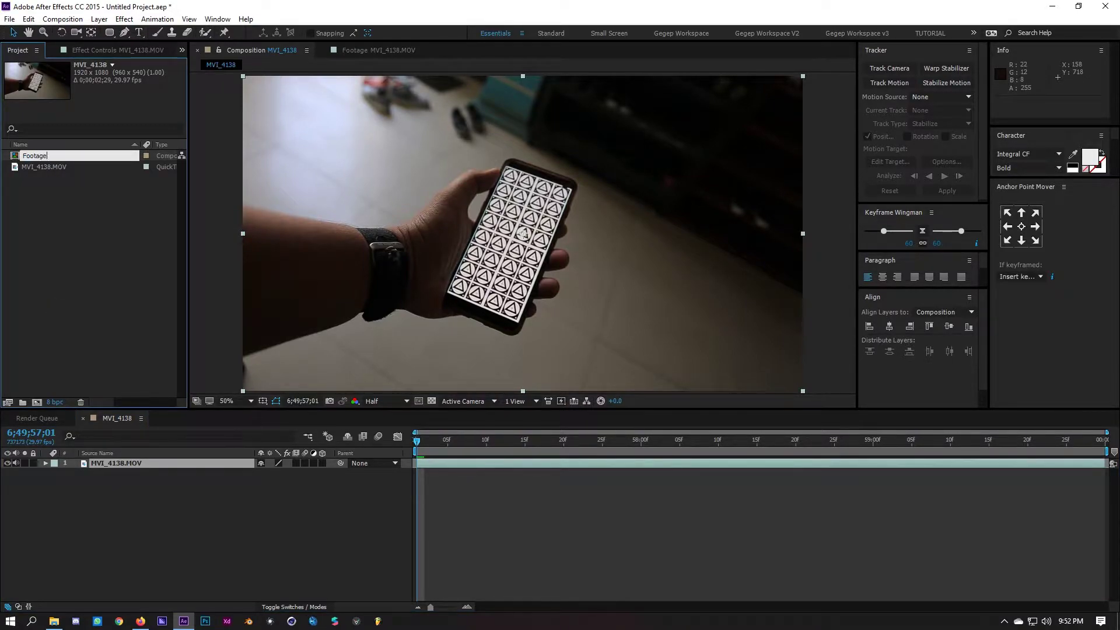
key(Return)
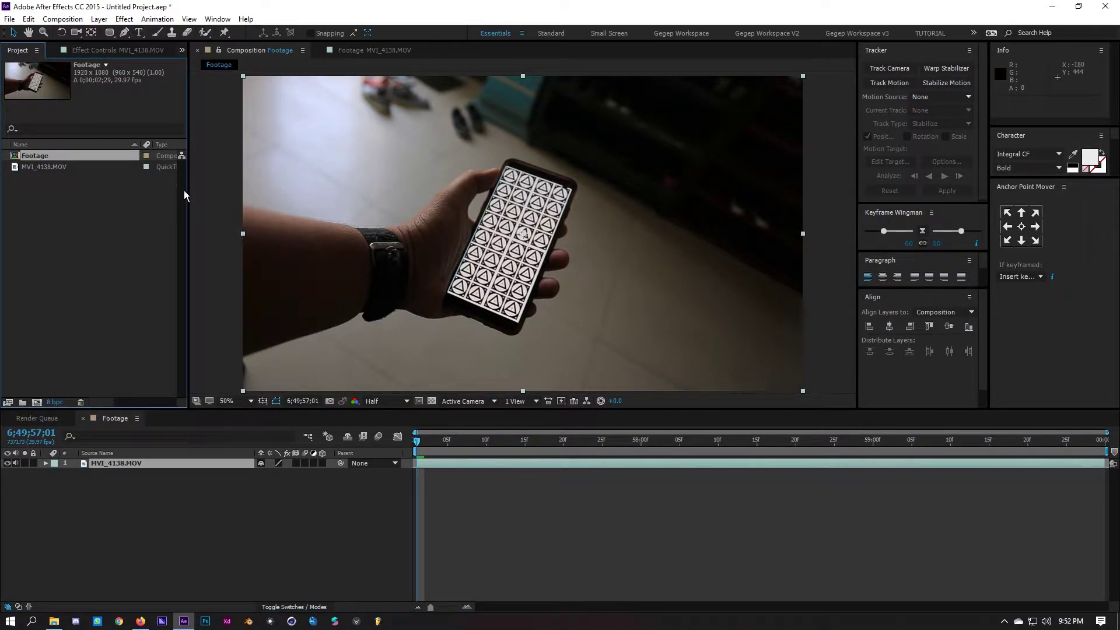
- Create a new composition from the Footage composition and rename it as Final
drag(107, 155, 37, 403)
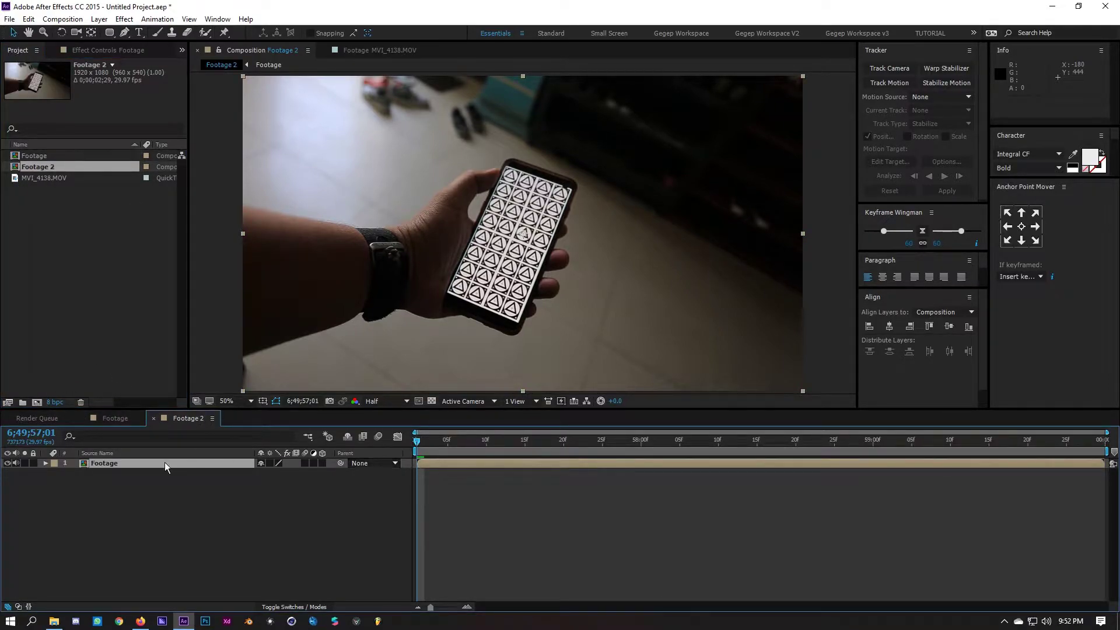
right_click(83, 166)
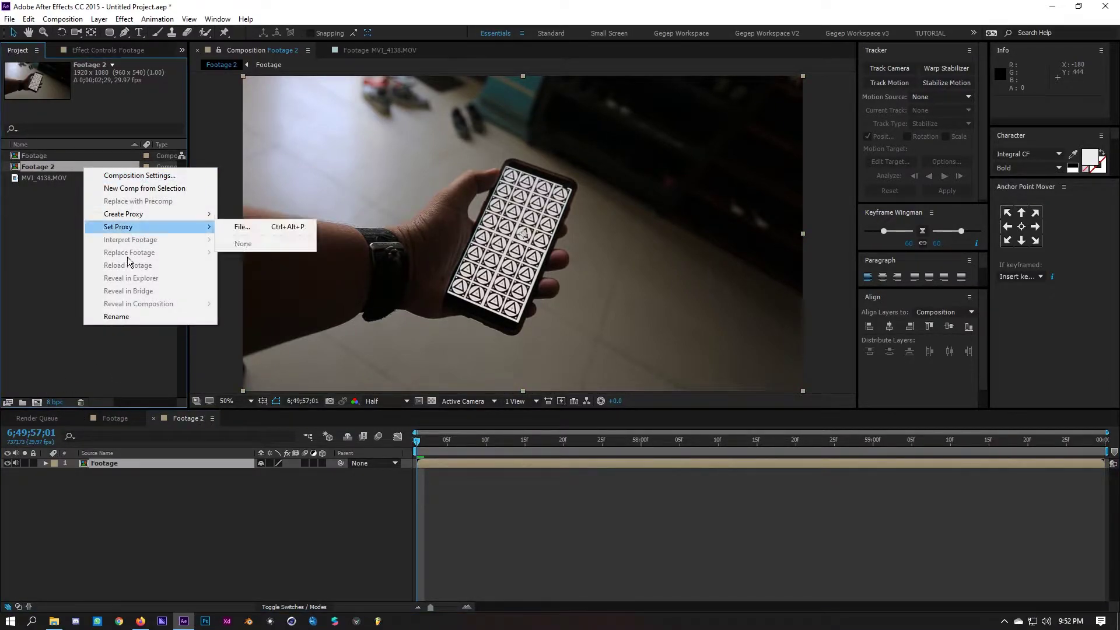
click(139, 316)
text(Fin)
key(Return)
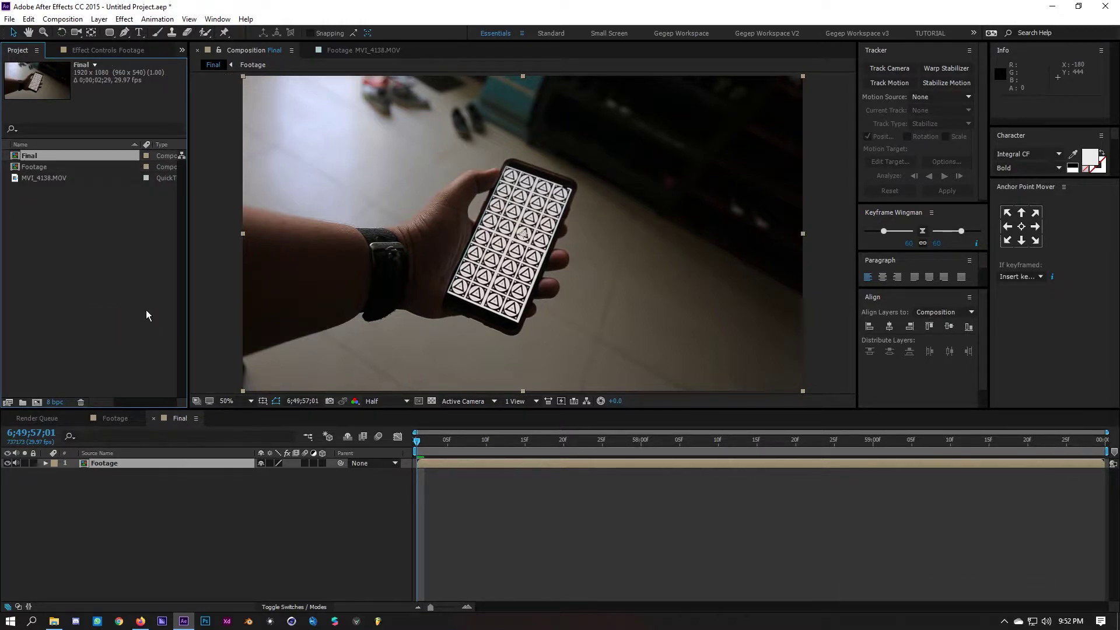
- Open the nested Footage composition and draw a closed Pen mask around the arm, hand and phone on the MVI_4138.MOV layer
click(189, 489)
click(170, 464)
double_click(169, 465)
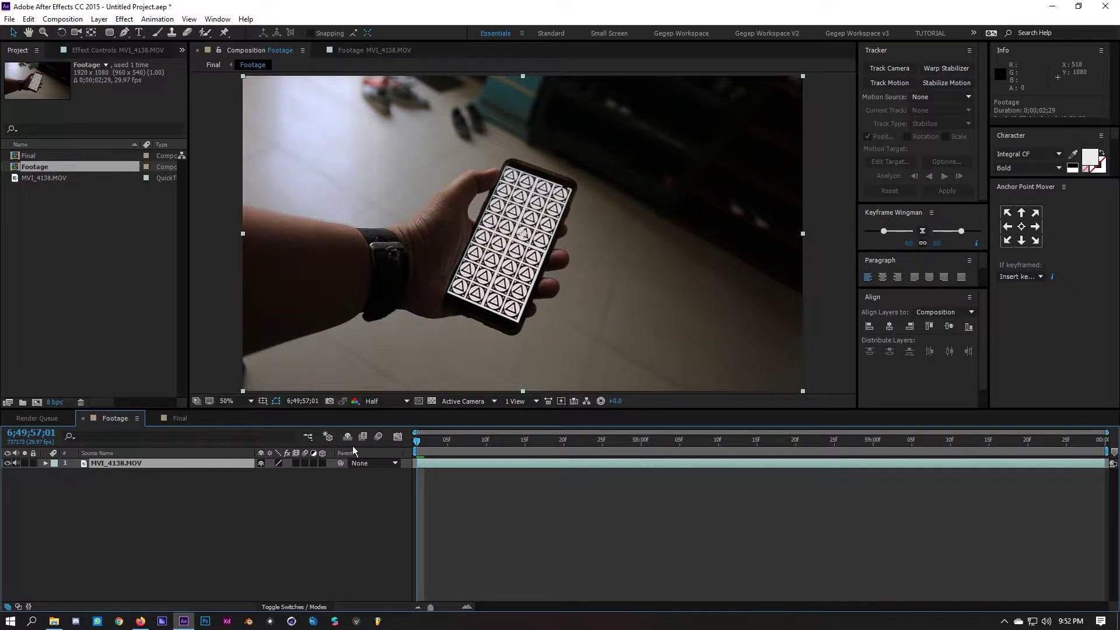
key(g)
drag(310, 299, 309, 233)
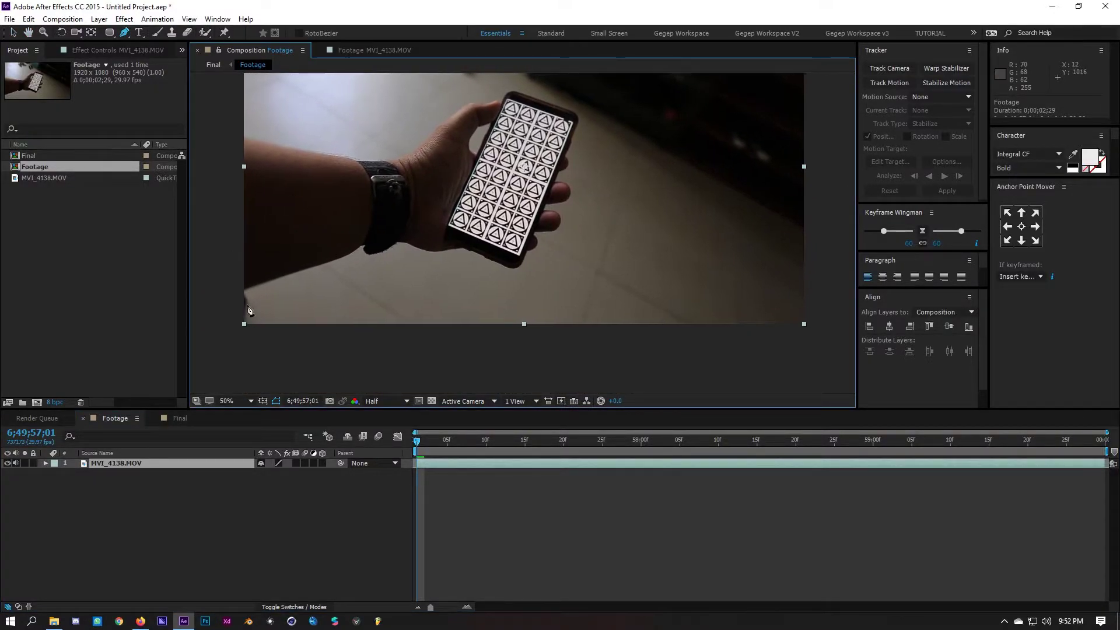
click(220, 321)
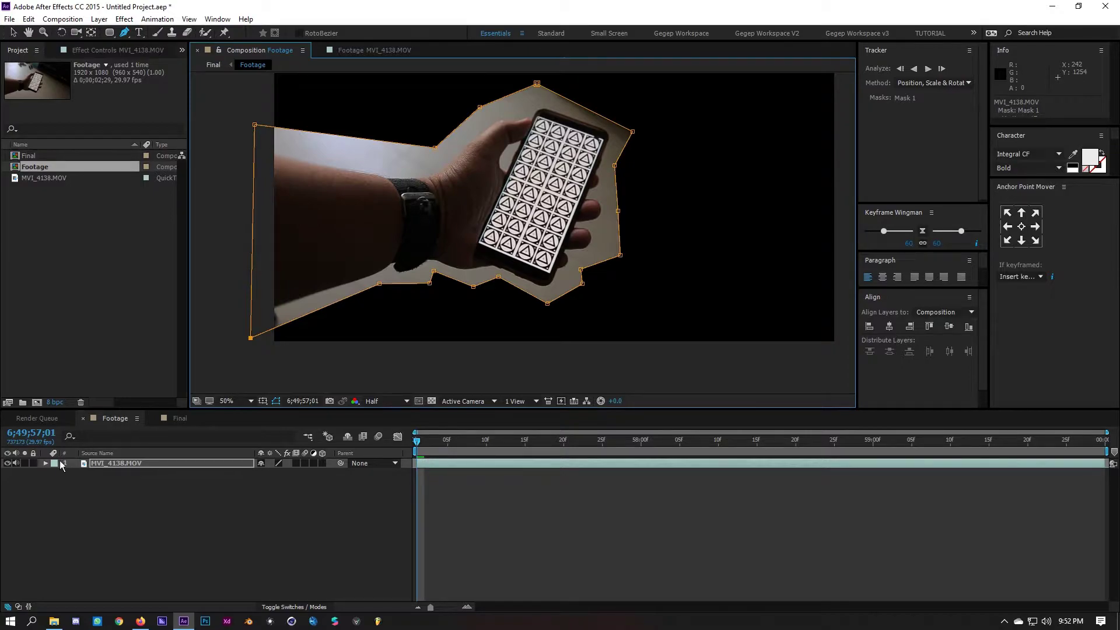
- Reveal Mask 1's properties and start keyframing its Mask Path at 6;49;57;01
click(46, 463)
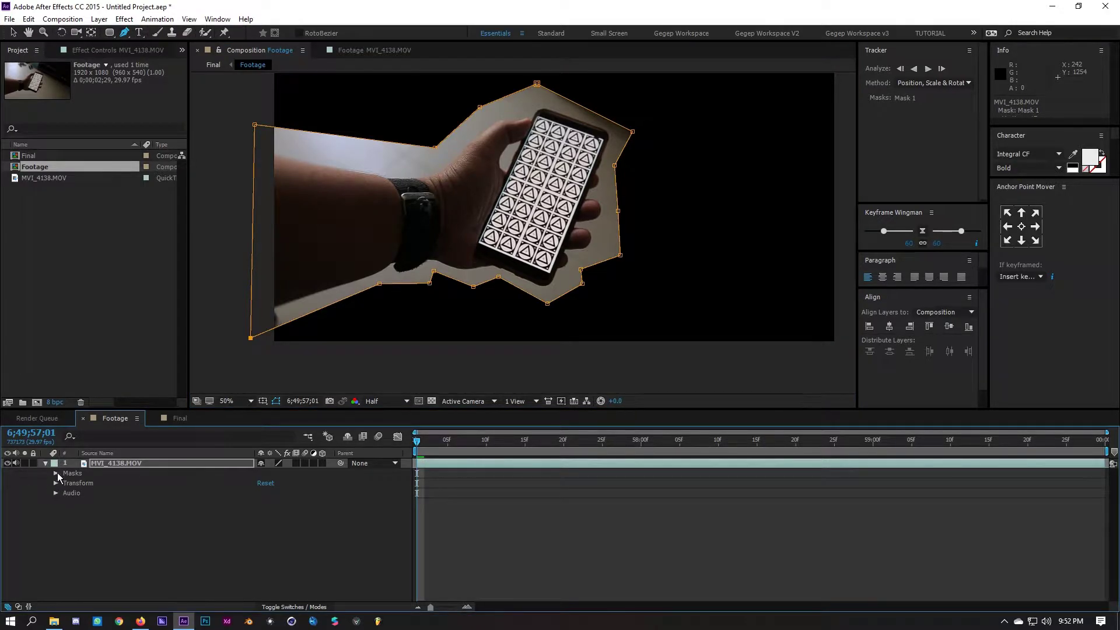
click(56, 474)
click(66, 483)
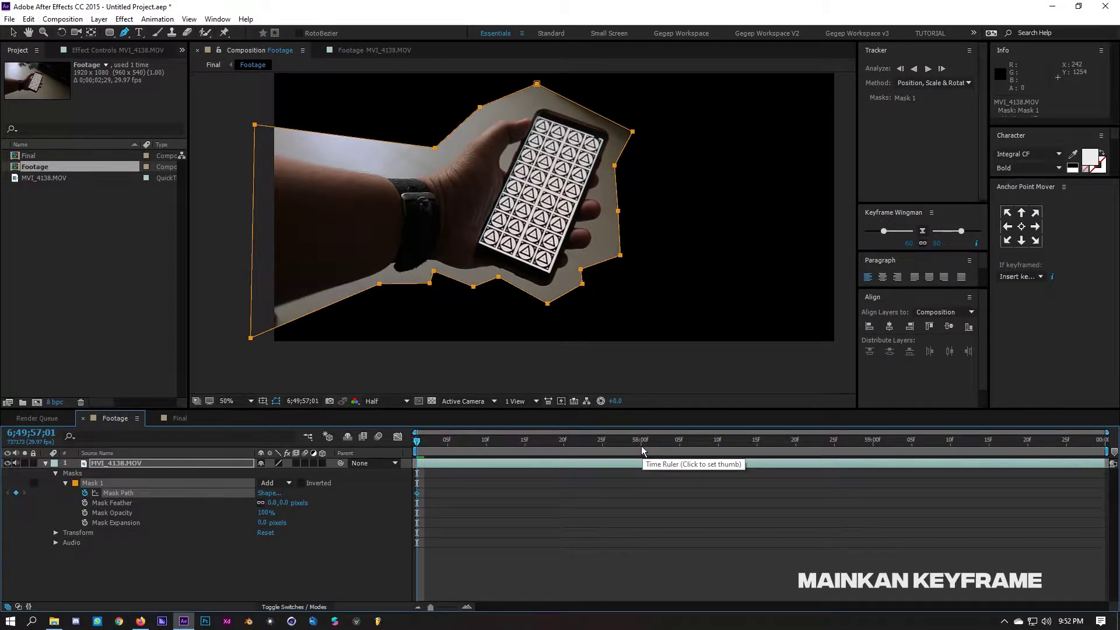
- At 6;49;57;10, move the mask's upper vertices to follow the phone's top edge, the thumb and the forearm
click(486, 440)
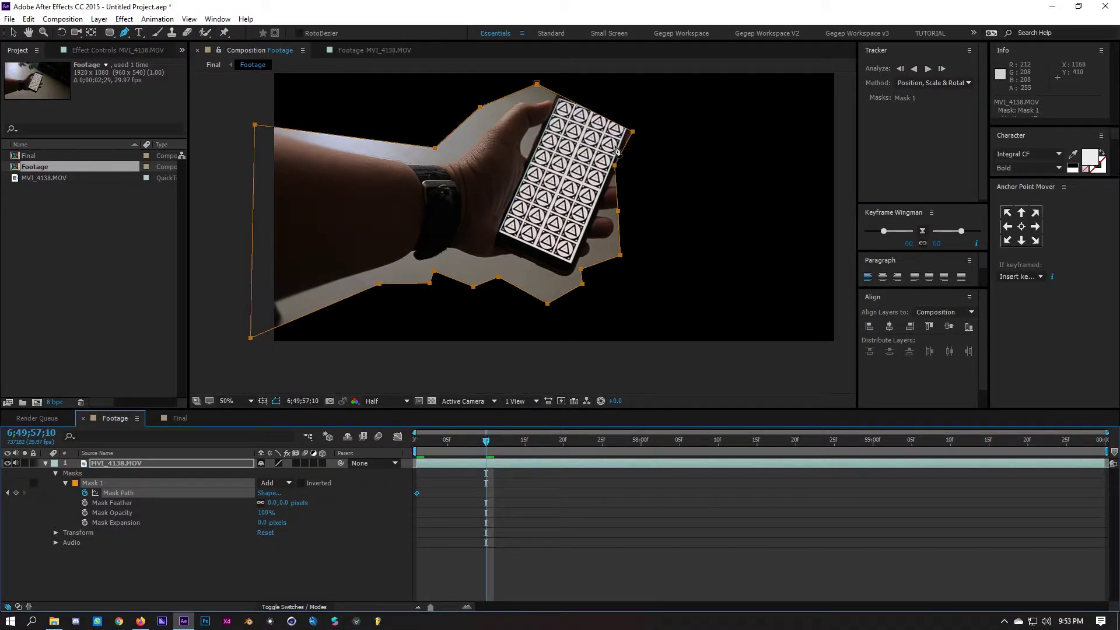
drag(590, 136, 644, 180)
key(v)
click(572, 210)
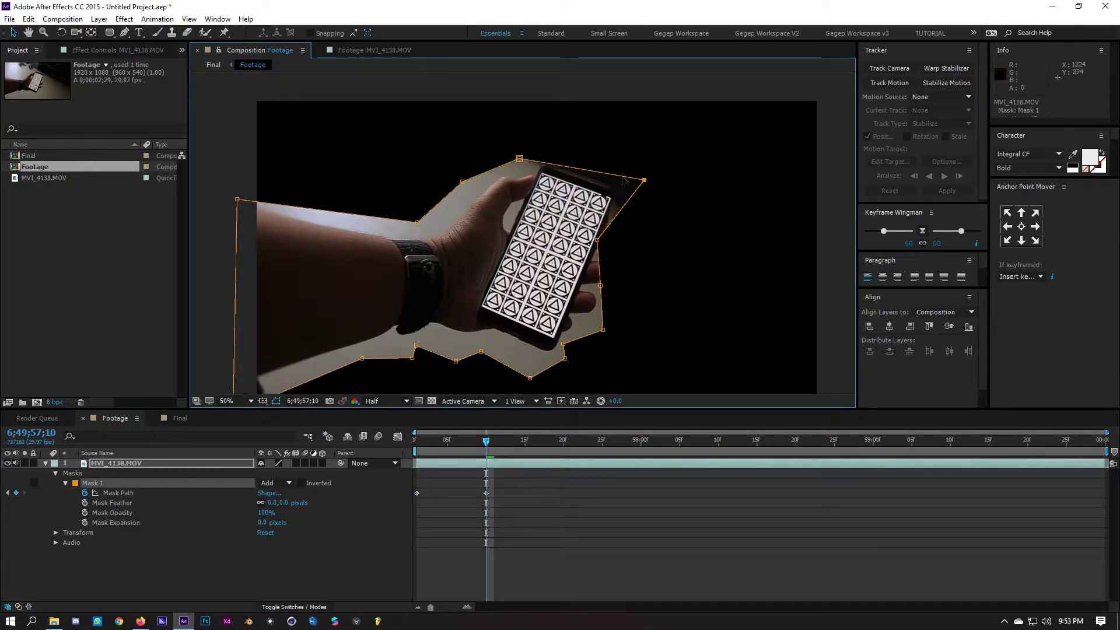
drag(519, 158, 536, 147)
drag(462, 182, 477, 179)
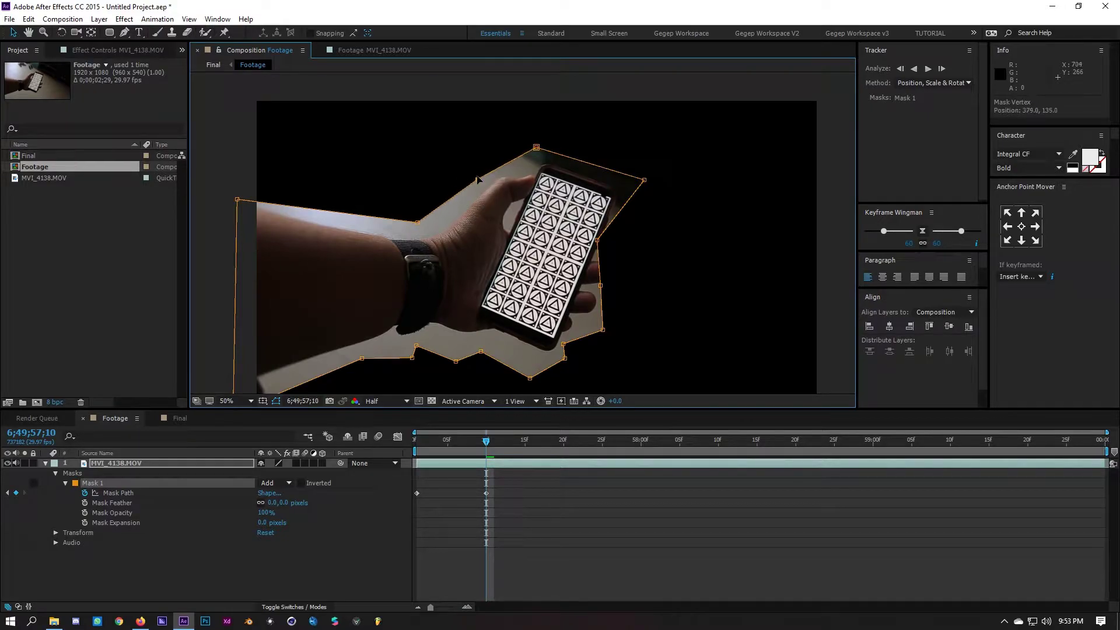
drag(418, 224, 444, 219)
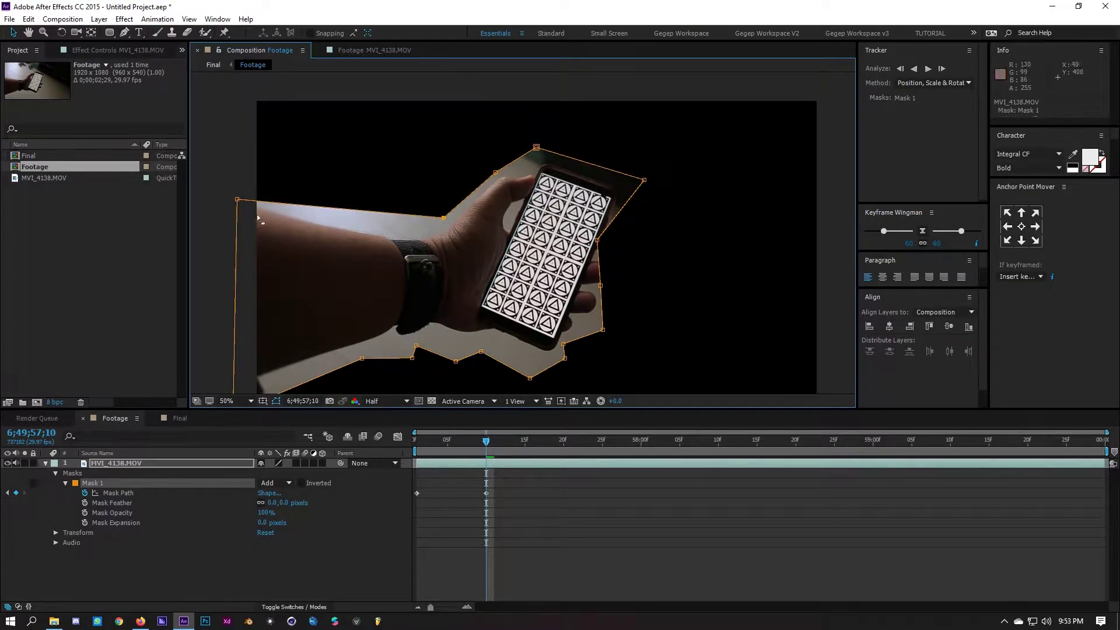
drag(238, 199, 248, 180)
- Adjust the mask's lower and finger-side vertices at 6;49;57;10 to surround the forearm, the phone's bottom and the fingers
drag(287, 280, 330, 209)
drag(274, 342, 276, 329)
drag(404, 287, 447, 280)
drag(523, 280, 520, 277)
drag(571, 305, 590, 294)
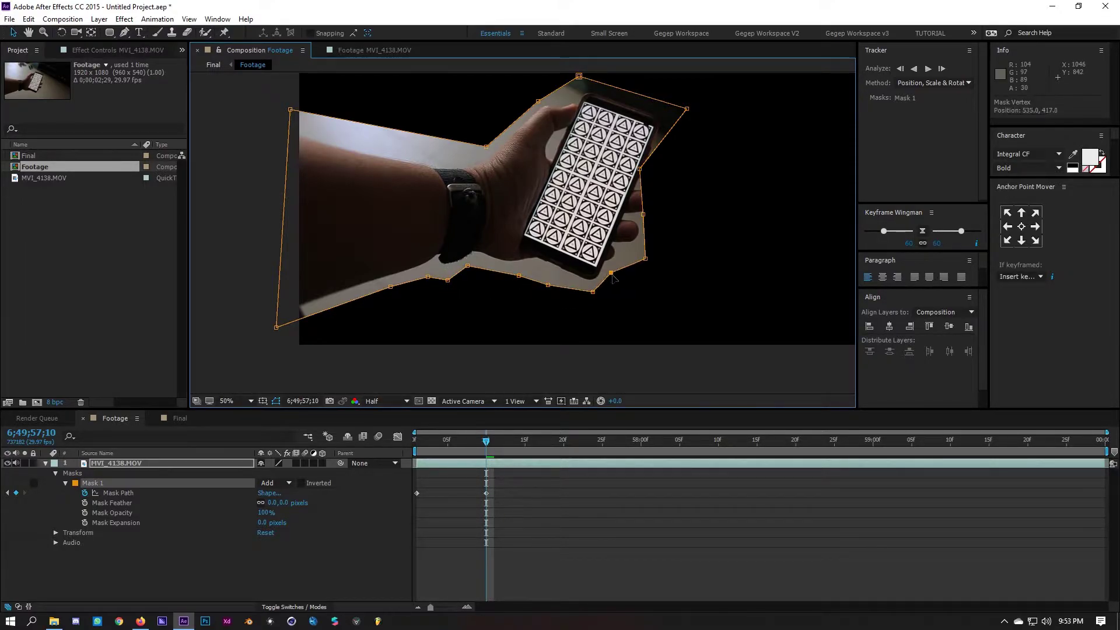
drag(645, 260, 560, 306)
drag(558, 261, 581, 262)
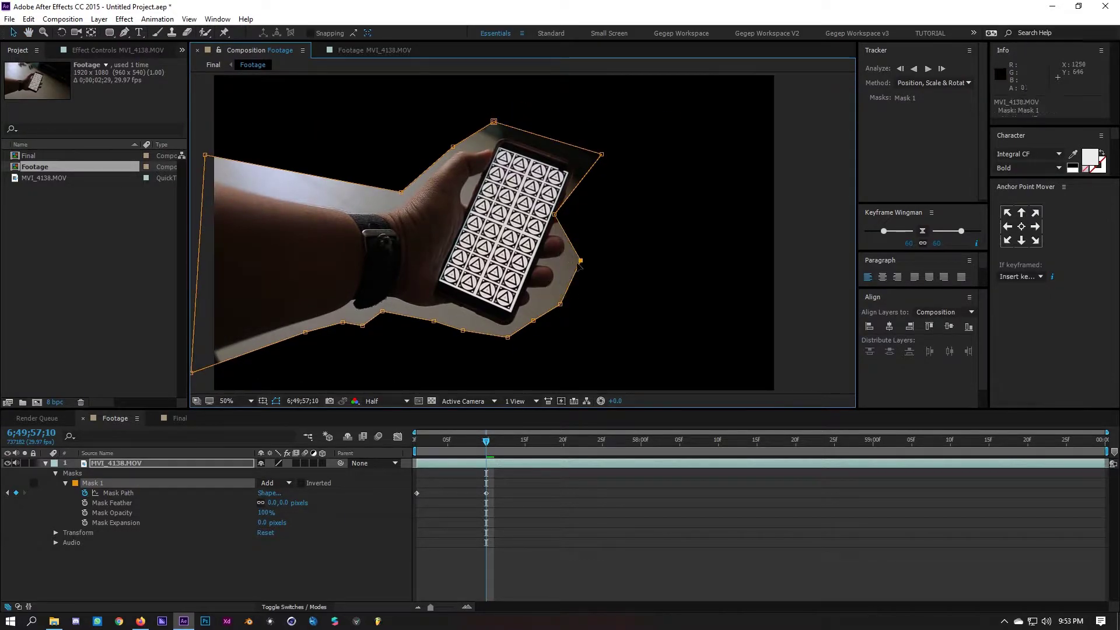
drag(555, 215, 584, 215)
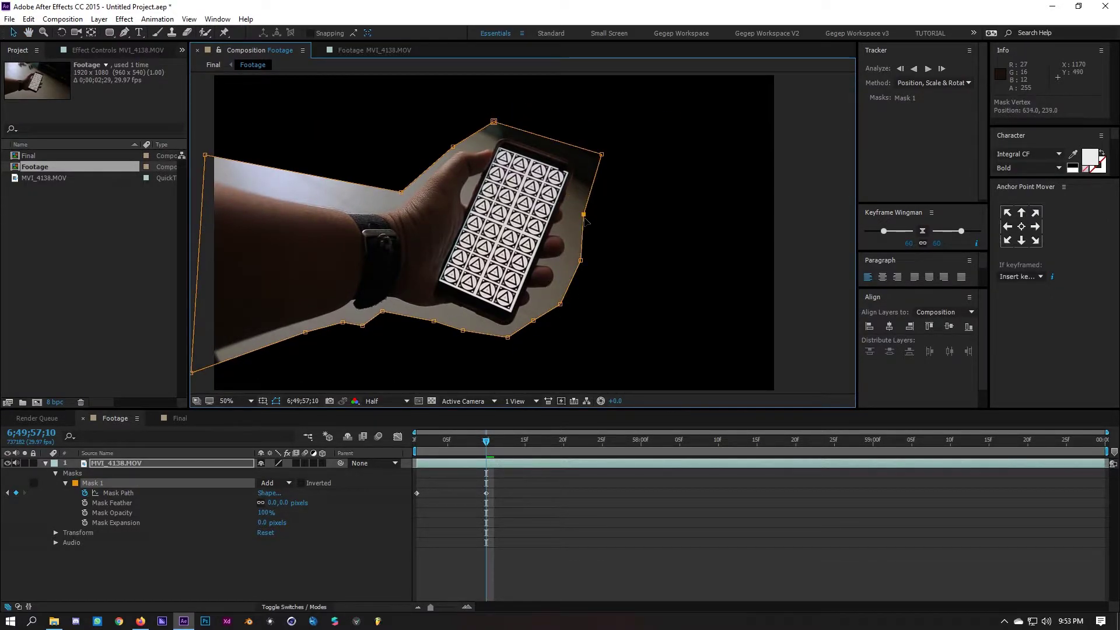
- Keyframe the mask path at 6;49;58;00 by moving its vertices around the shifted phone and hand
click(639, 439)
drag(494, 123, 503, 105)
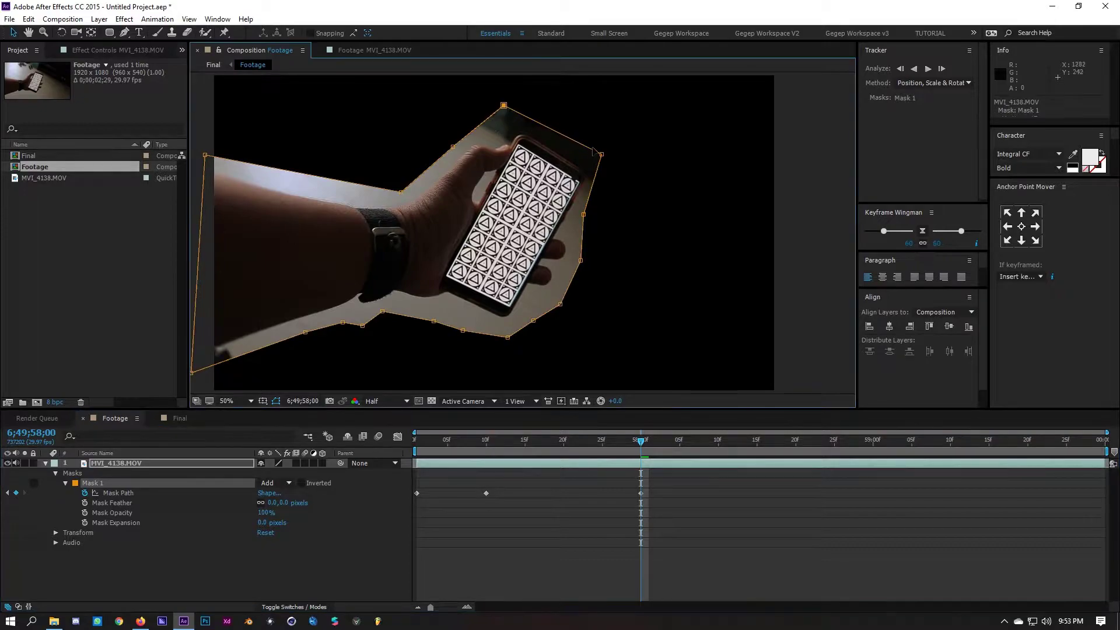
drag(602, 155, 613, 158)
drag(636, 323, 632, 322)
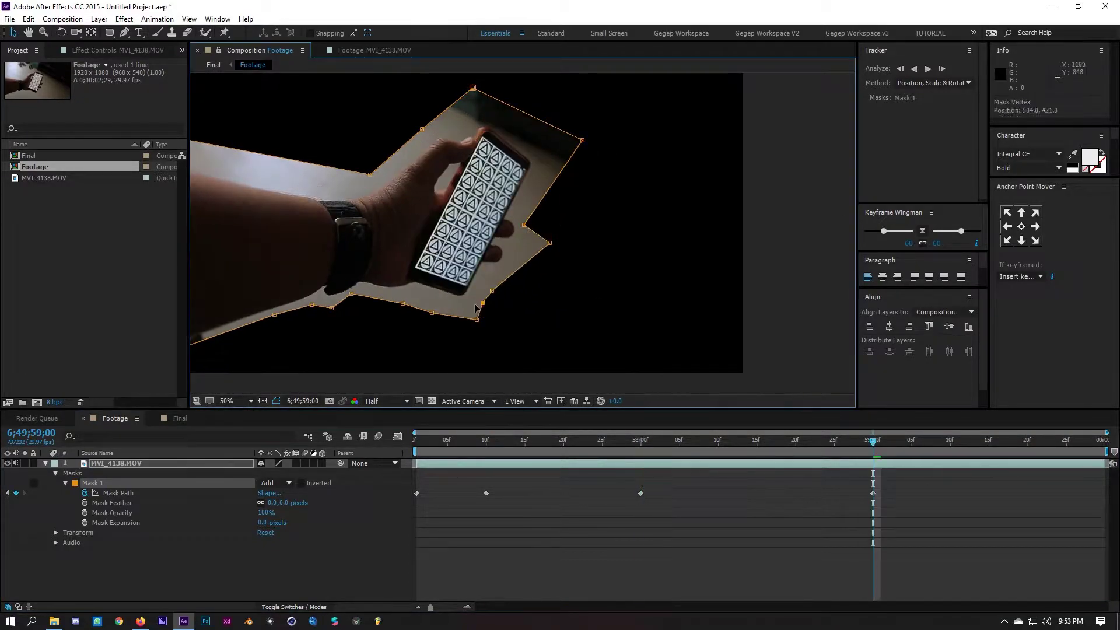
drag(480, 315, 463, 356)
- Keyframe the mask path at 6;49;59;00, refitting its vertices around the tilted phone, thumb and wrist
drag(455, 127, 630, 263)
drag(592, 196, 557, 211)
drag(450, 160, 478, 154)
drag(433, 184, 463, 183)
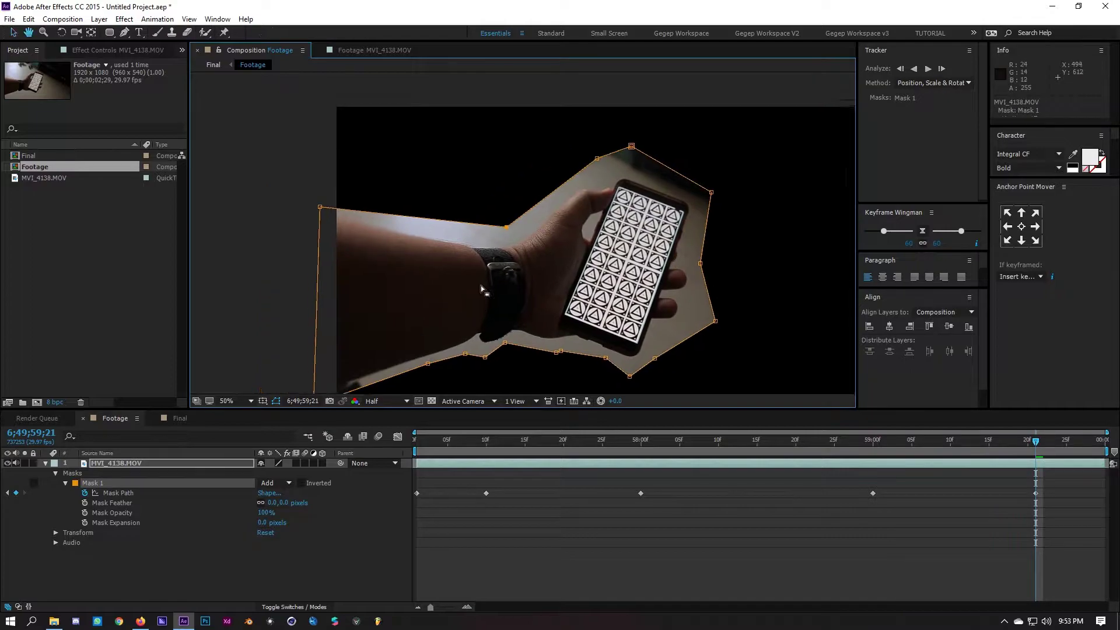
- Keyframe the mask path at 6;49;59;21 and 6;49;59;29, refitting its vertices around the hand and phone
drag(695, 257, 490, 137)
drag(632, 146, 644, 170)
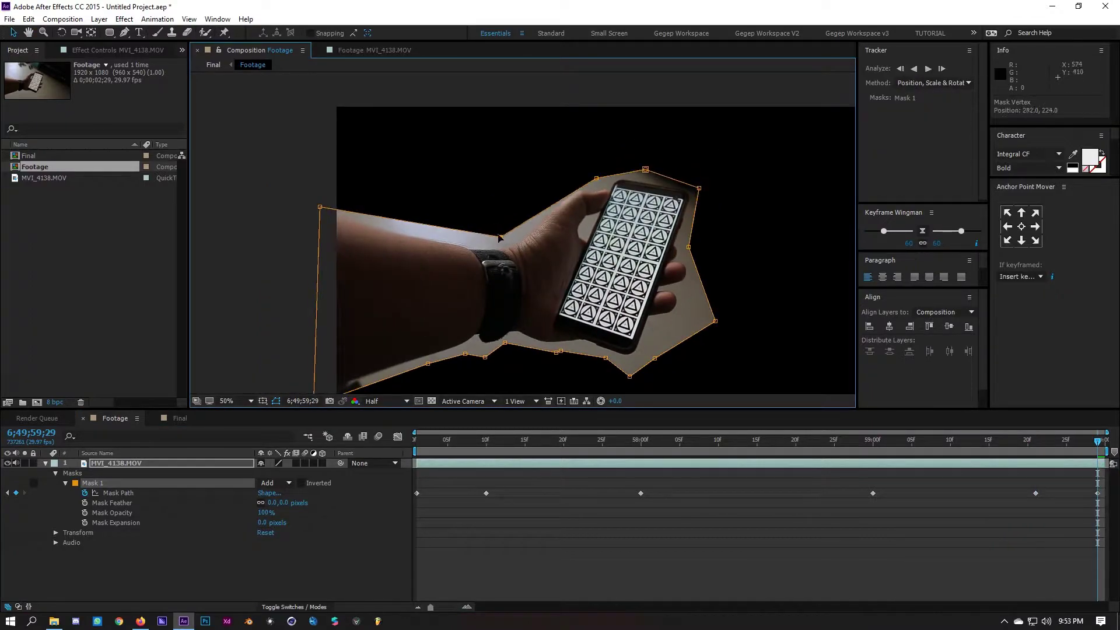
drag(519, 250, 493, 236)
drag(611, 182, 562, 176)
drag(642, 292, 646, 268)
drag(720, 297, 666, 300)
drag(717, 245, 711, 263)
scroll(711, 263, down, 1)
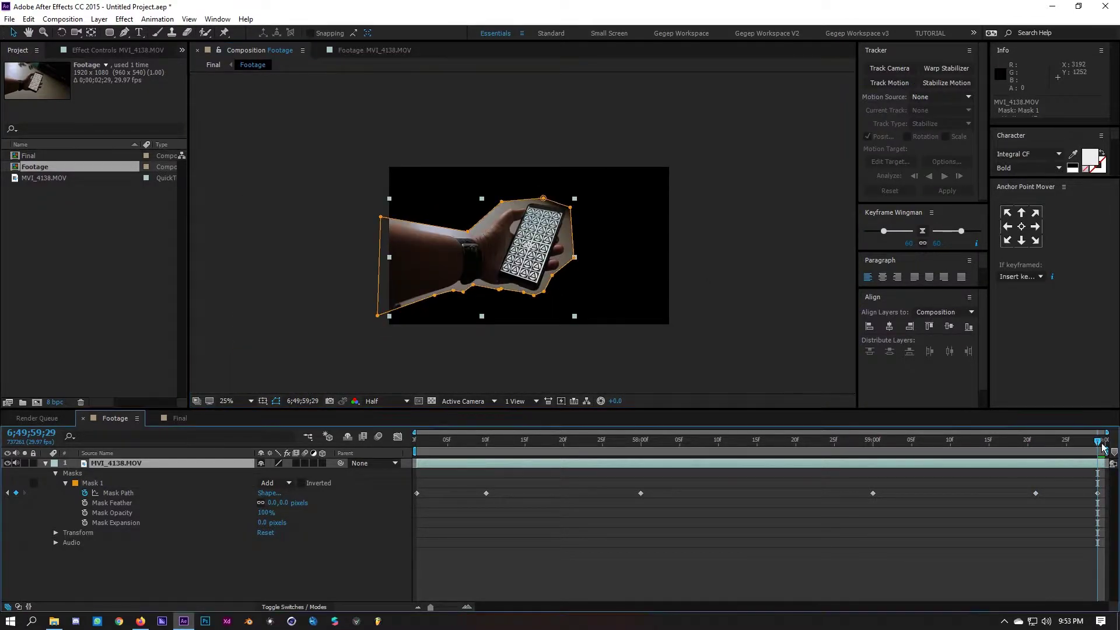
- Play back the masked footage from its start to check how the mask follows the hand
drag(1099, 443, 672, 460)
drag(513, 447, 356, 439)
key(space)
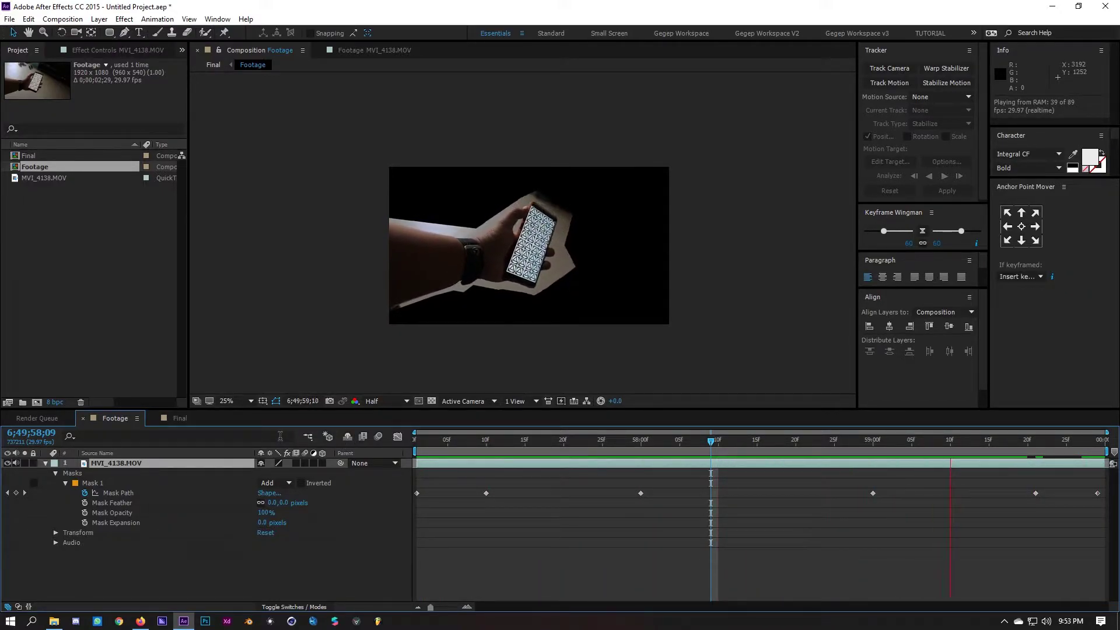
key(space)
- Set Mask 1's Mask Feather to 50 pixels
drag(272, 502, 300, 502)
click(304, 526)
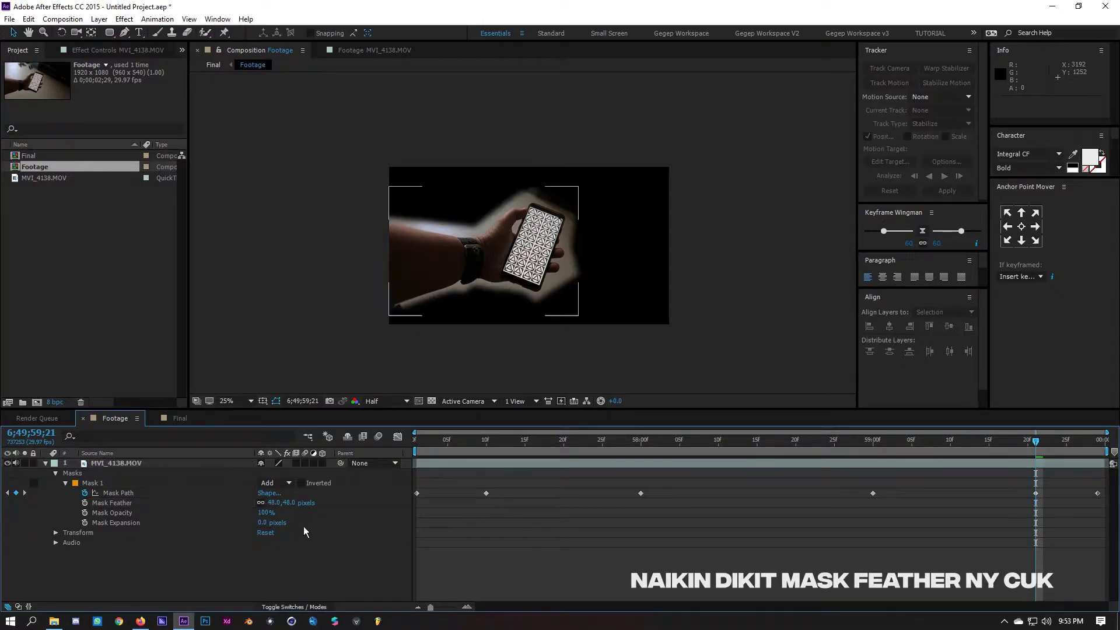
text(50)
key(Return)
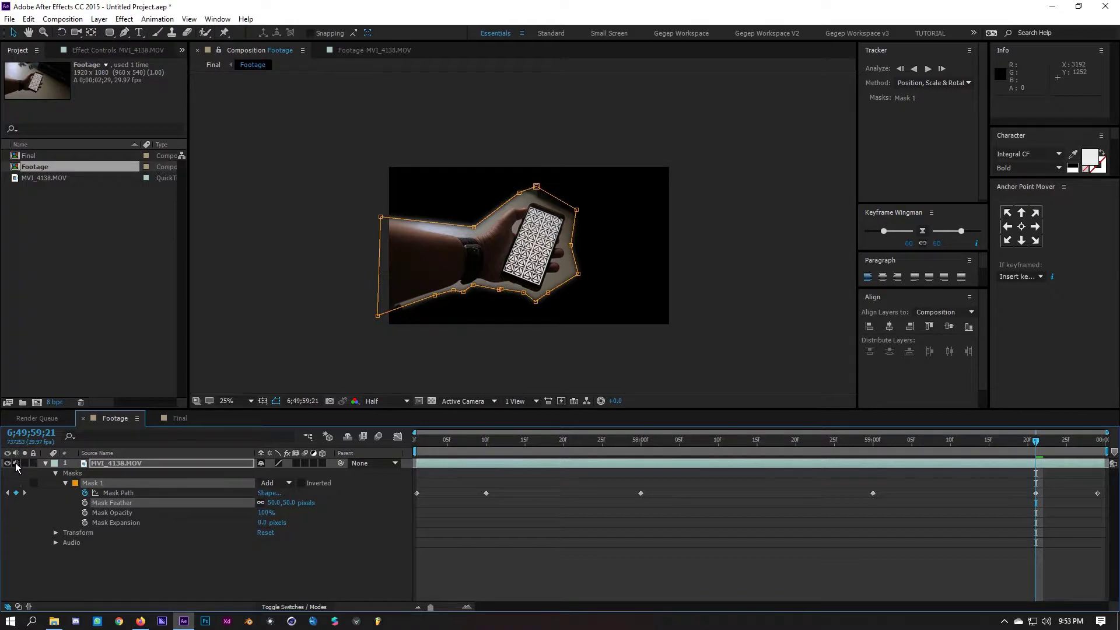
- Switch to the Final composition and run Track Camera on the Footage layer from the first frame
click(177, 421)
click(435, 466)
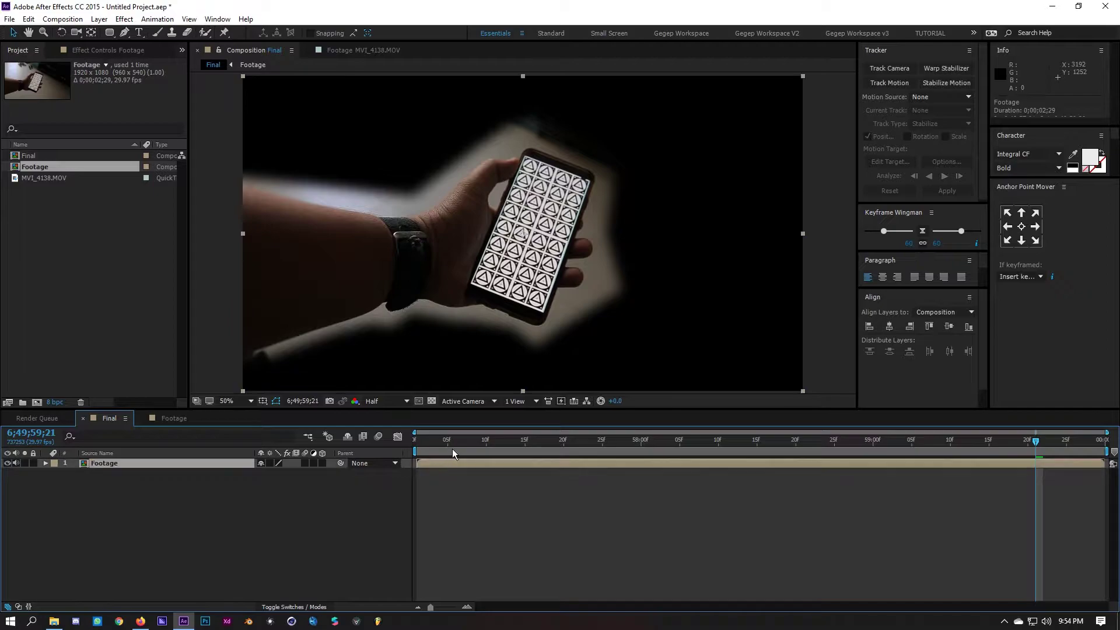
key(Home)
click(435, 492)
click(431, 463)
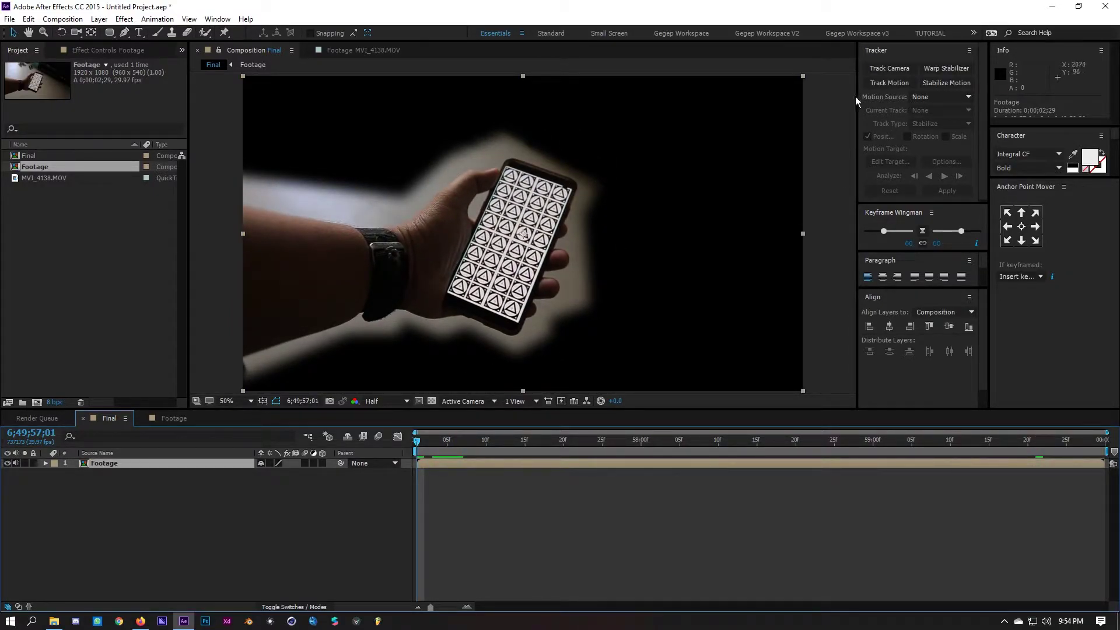
click(889, 68)
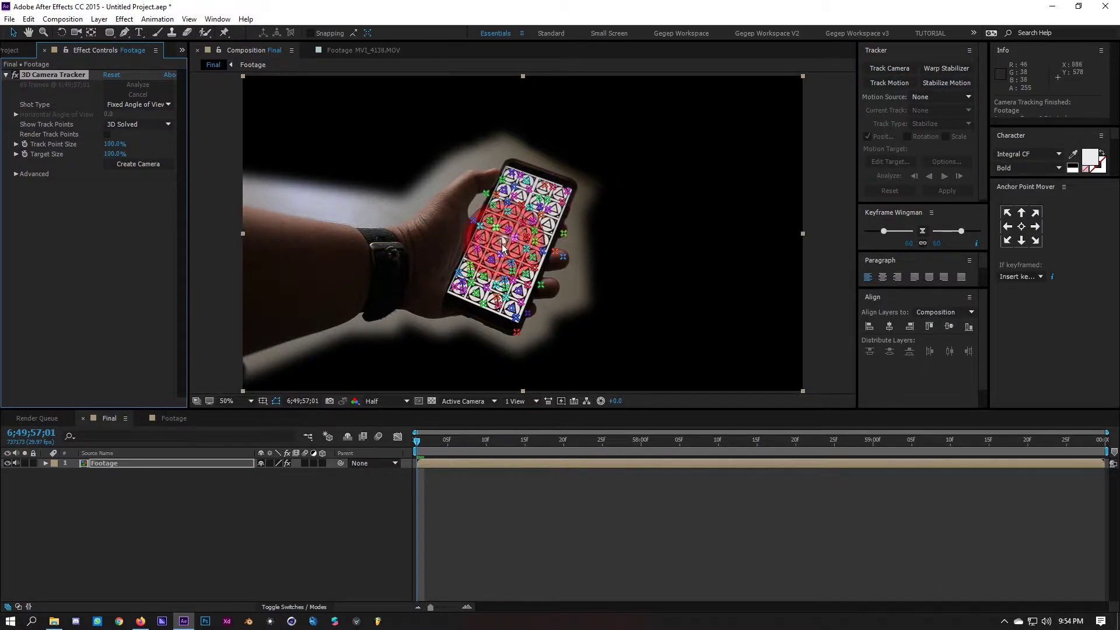
- Select the track points across the phone screen and create a solid and camera from them
scroll(492, 261, up, 2)
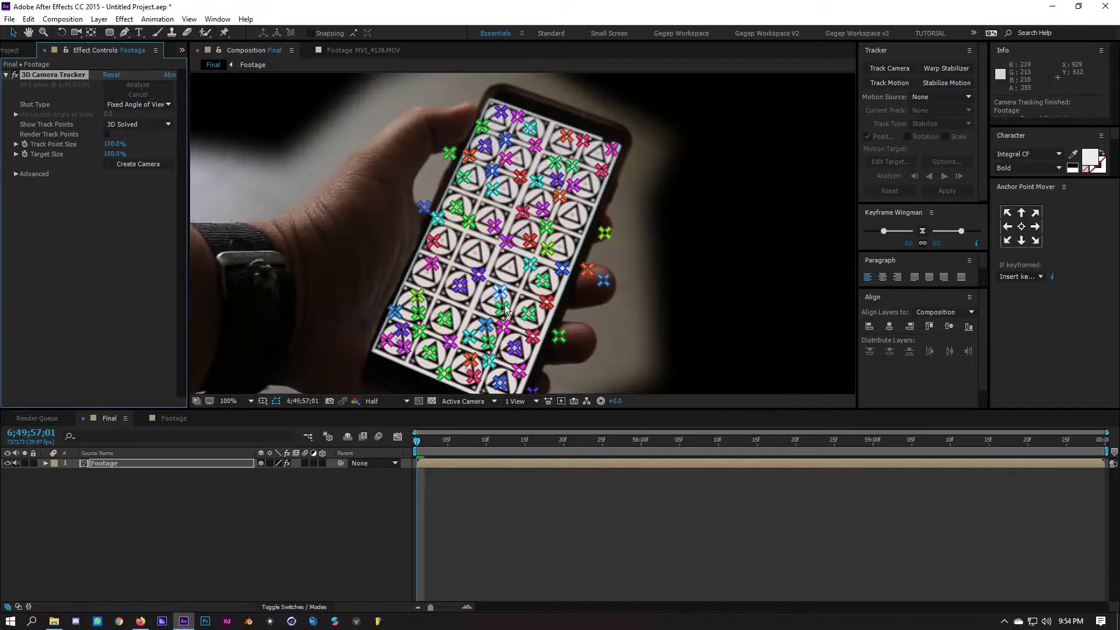
mouse_move(496, 344)
mouse_down()
mouse_move(586, 131)
mouse_move(569, 104)
mouse_move(511, 216)
mouse_move(476, 321)
mouse_move(484, 117)
mouse_move(462, 157)
mouse_move(464, 247)
mouse_move(452, 280)
mouse_move(425, 300)
mouse_move(435, 332)
mouse_move(461, 349)
mouse_up()
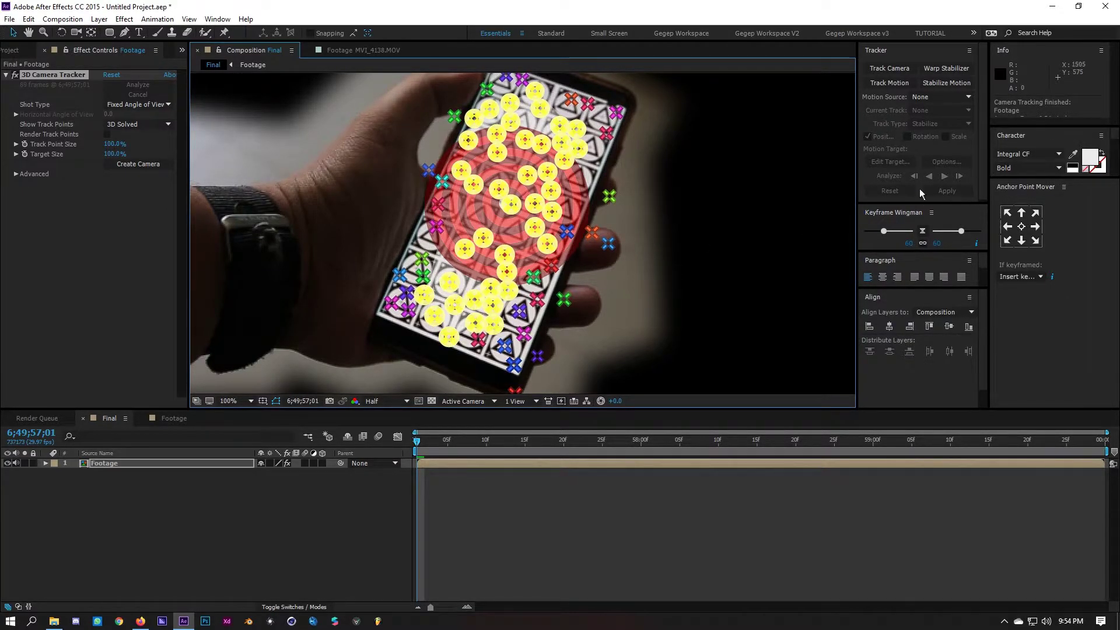
right_click(506, 229)
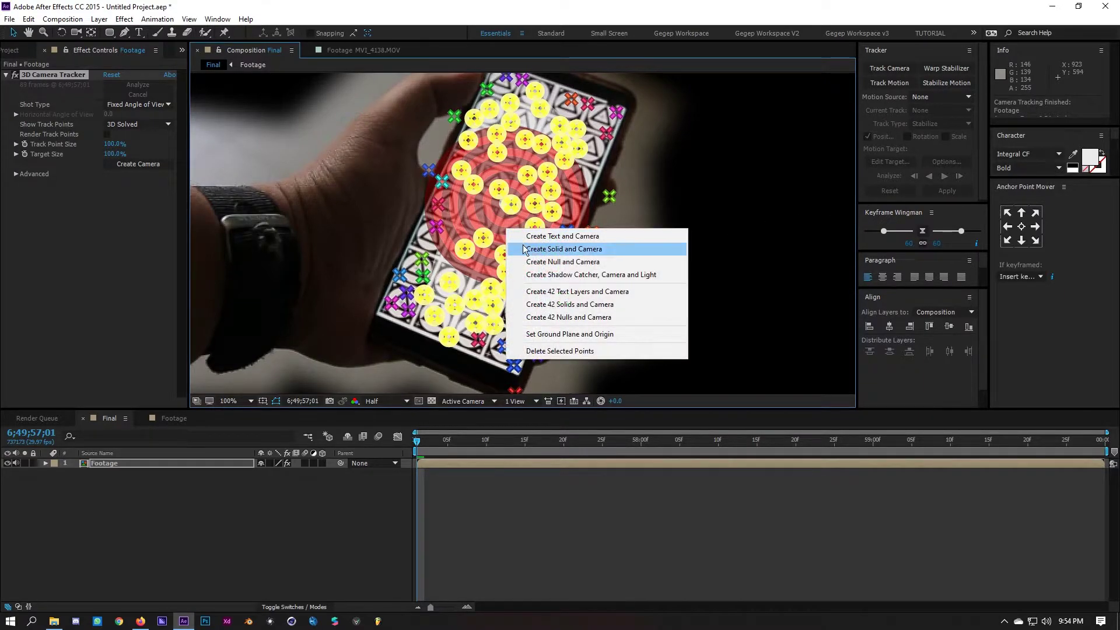
click(523, 247)
click(506, 498)
- Set Track Solid 1's Z Rotation to 22° and scale it to about 91% to match the phone screen's angle and width
click(494, 463)
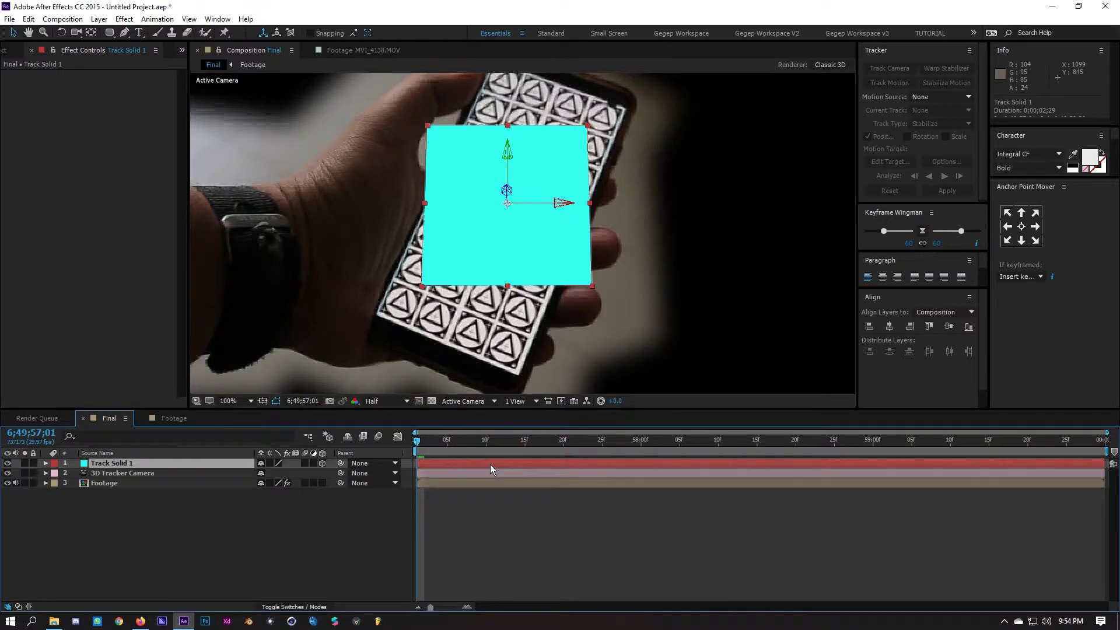
key(r)
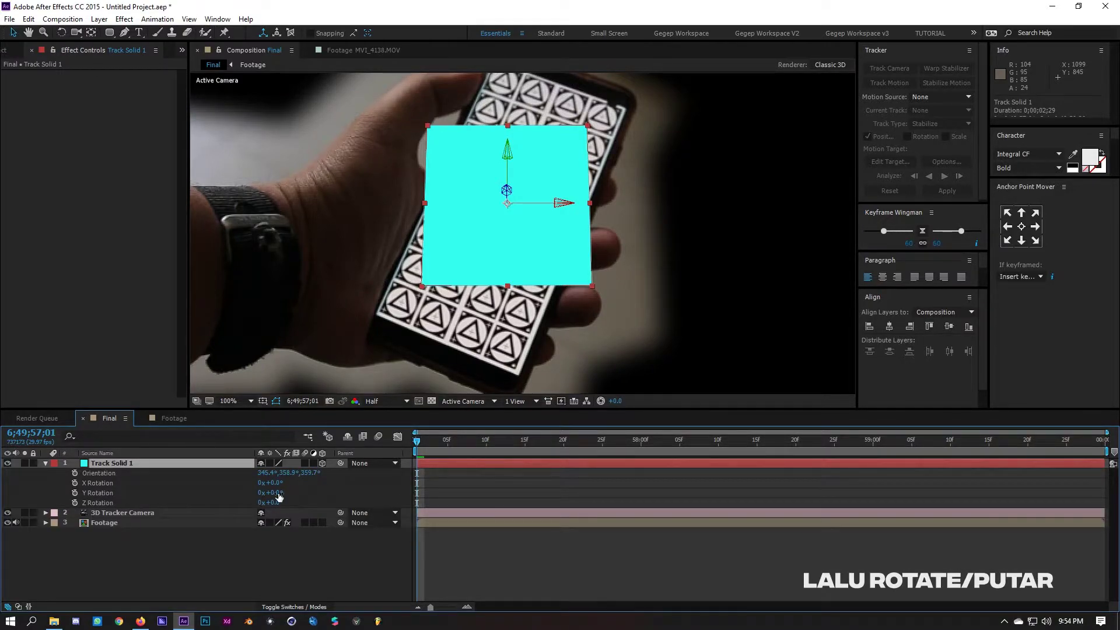
drag(280, 493, 290, 502)
key(ctrl+z)
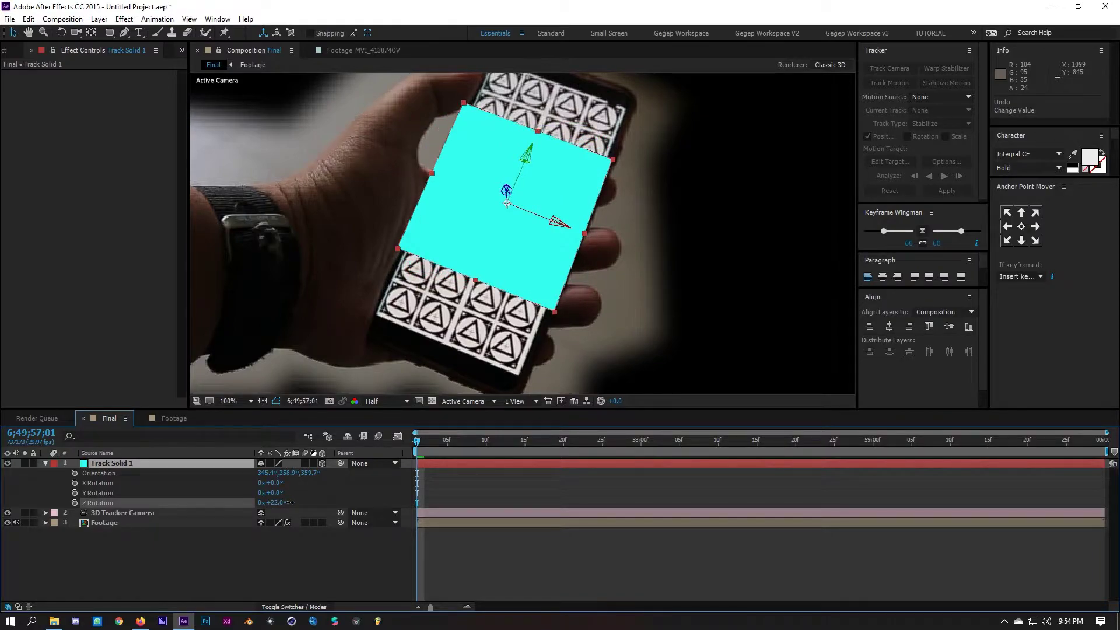
drag(553, 312, 547, 308)
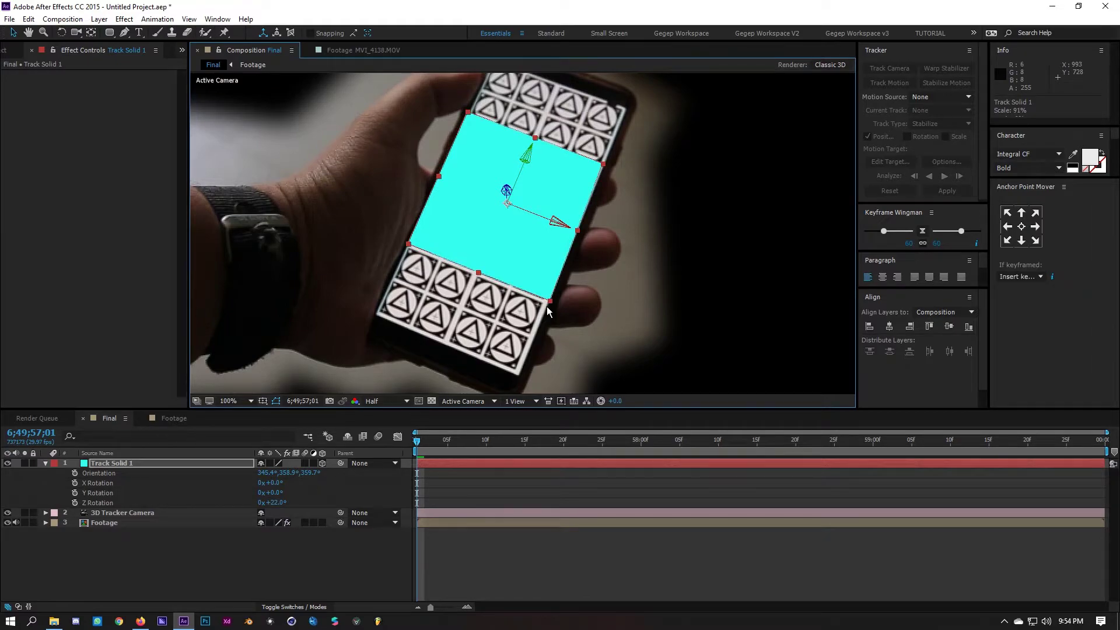
click(471, 533)
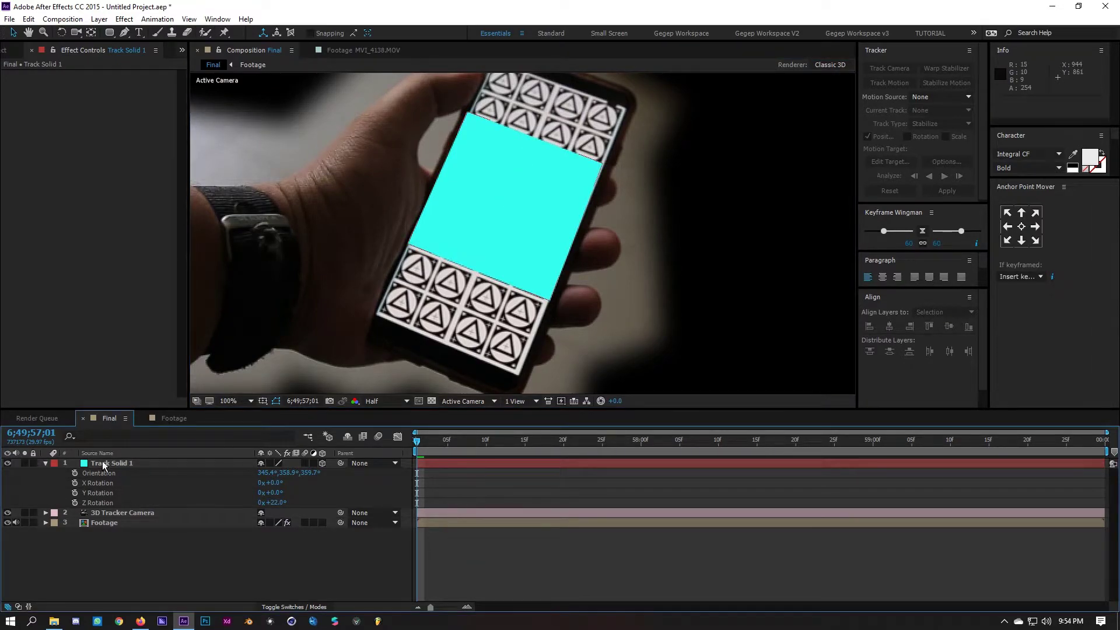
- Rename Track Solid 1 as TRACKING LAYER
click(44, 463)
right_click(99, 463)
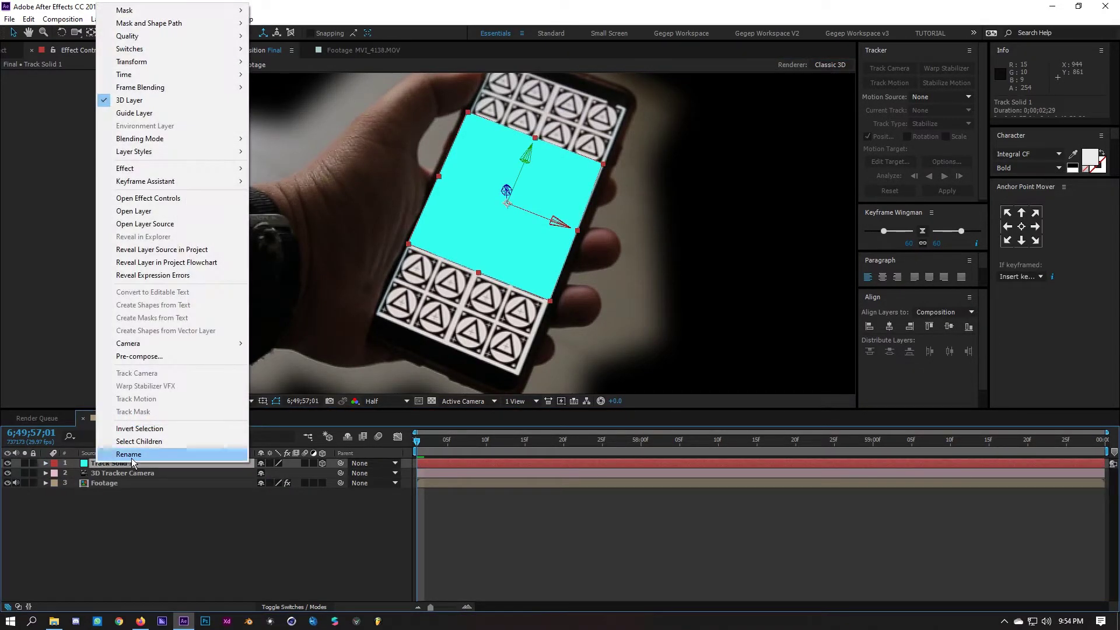
click(123, 459)
text(TRA)
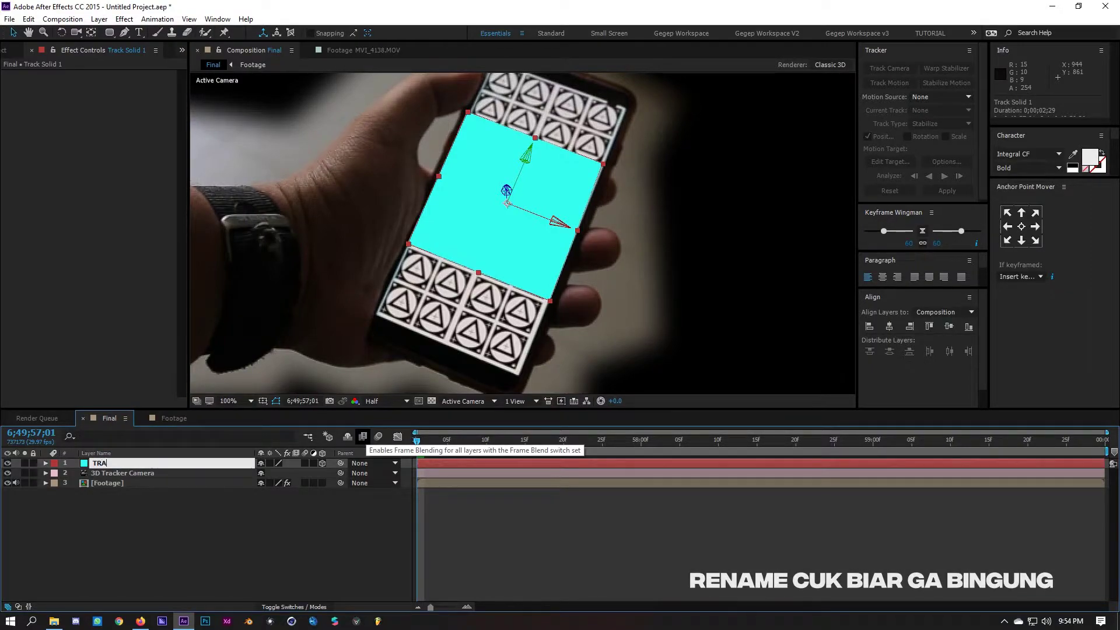
text(CKING)
key(Return)
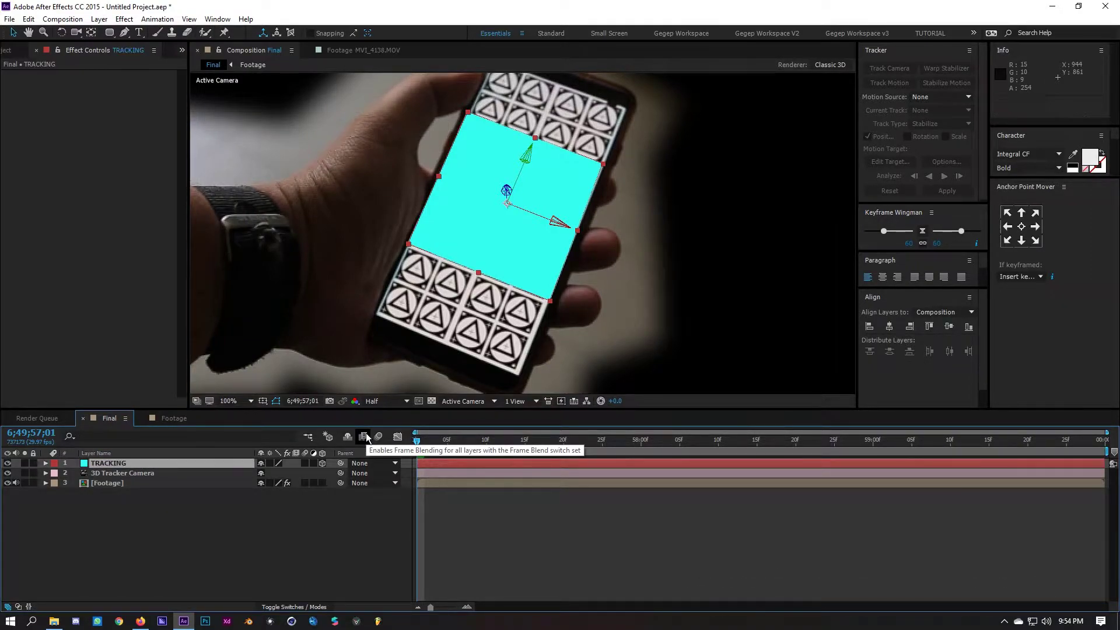
right_click(243, 464)
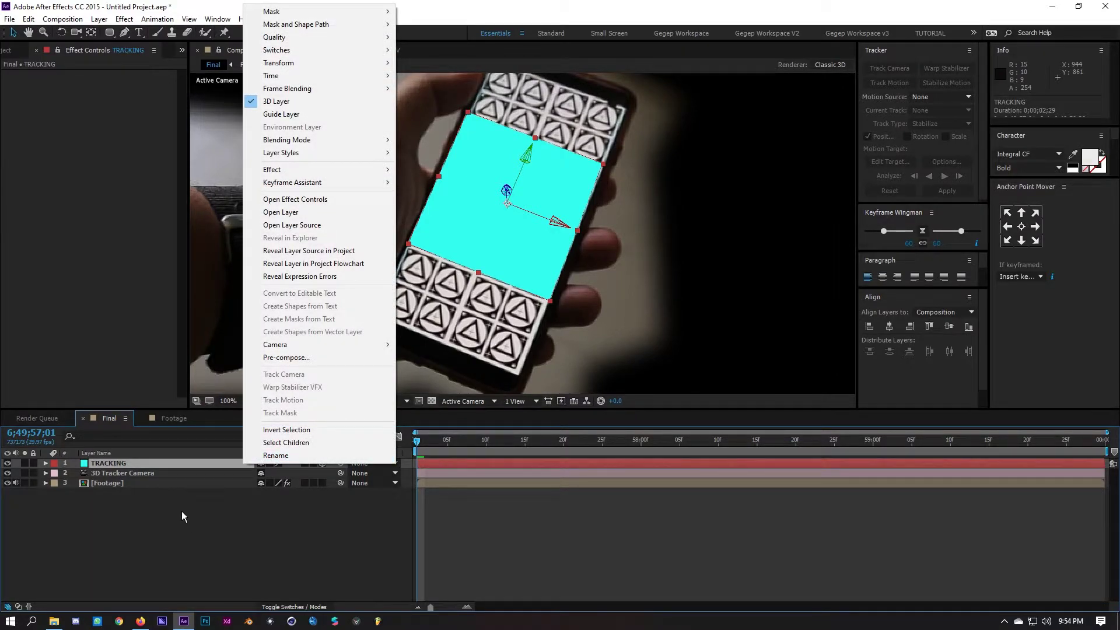
click(276, 455)
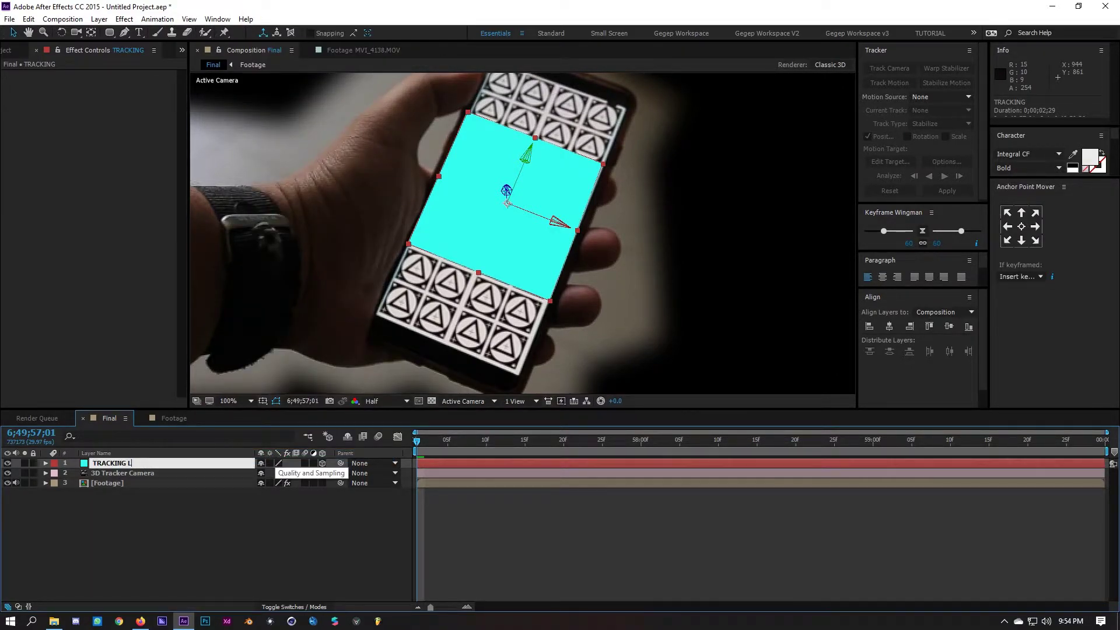
text(LAYER)
key(Return)
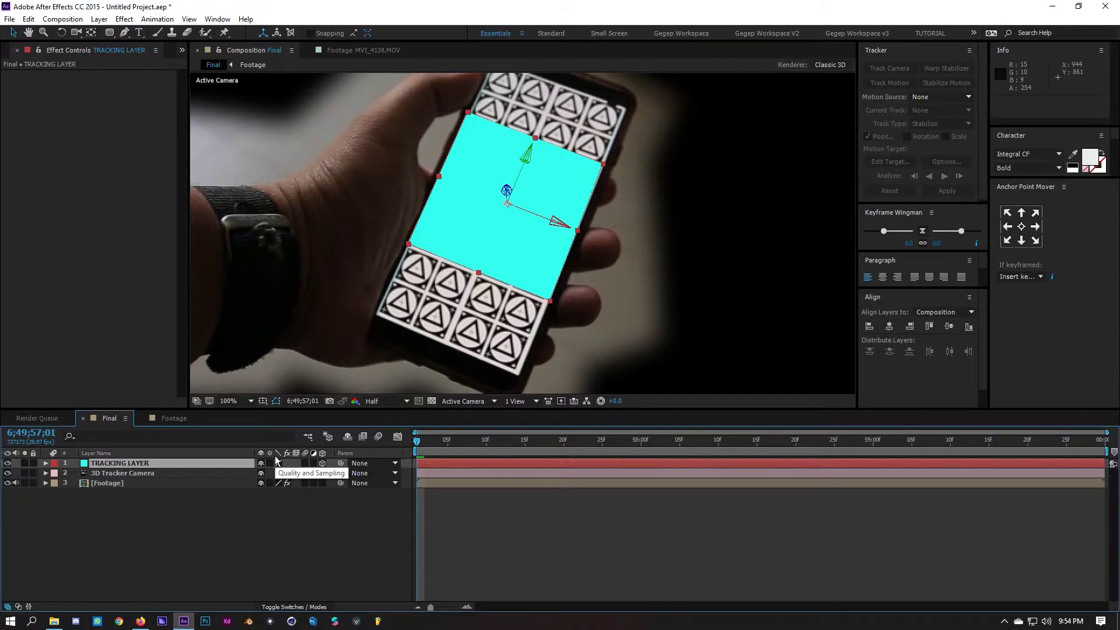
- Fit the Final composition in the viewer and play it back to check how the tracked solid follows the phone
click(295, 556)
key(space)
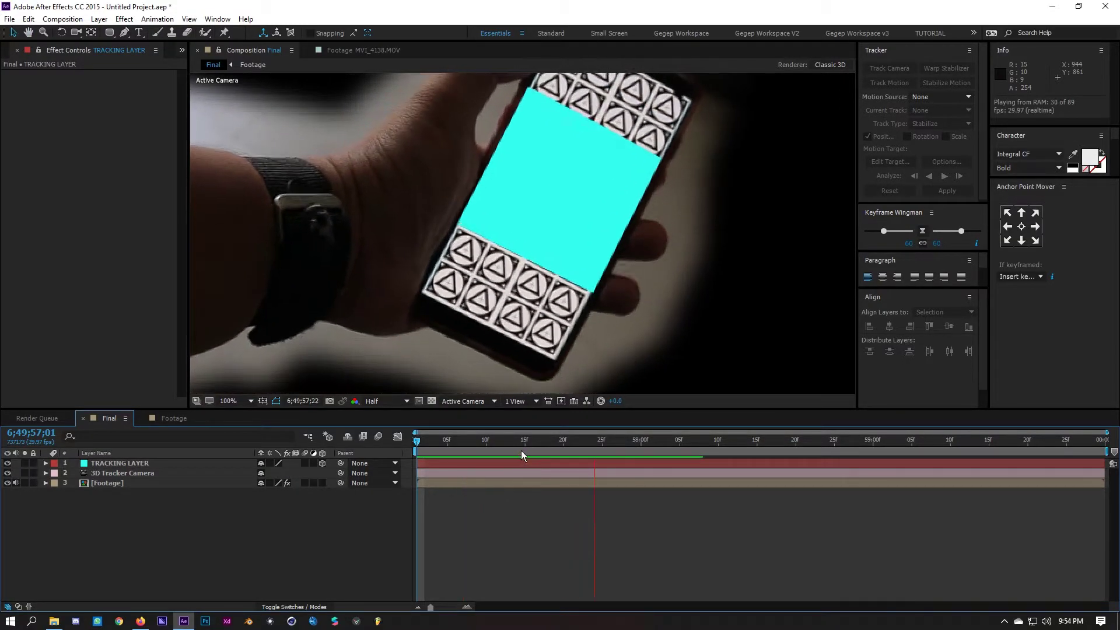
key(space)
click(237, 402)
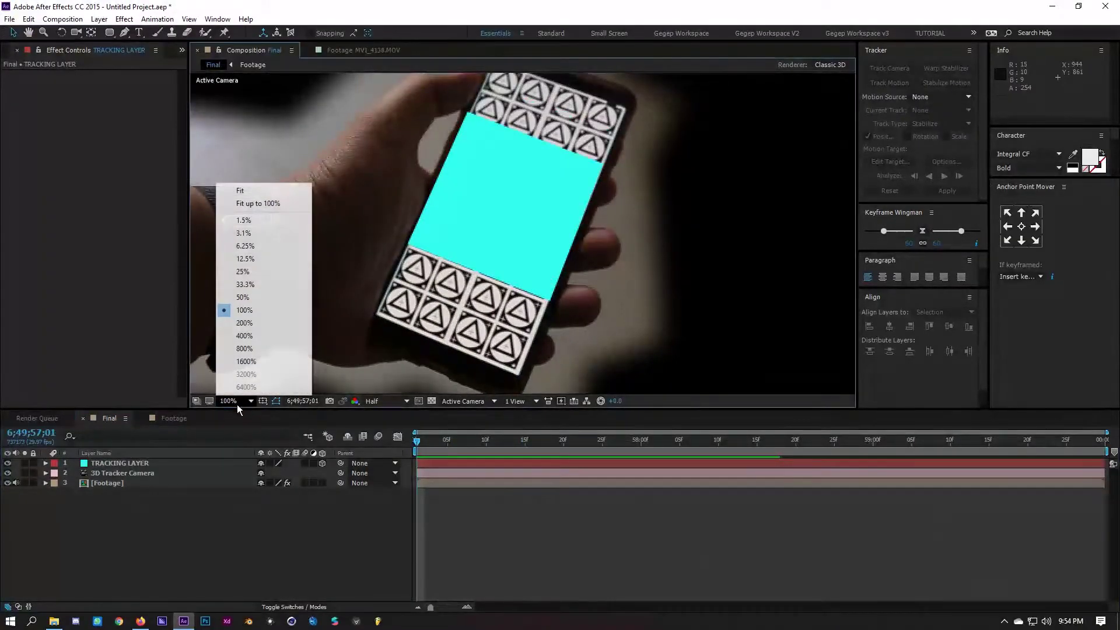
click(254, 194)
key(space)
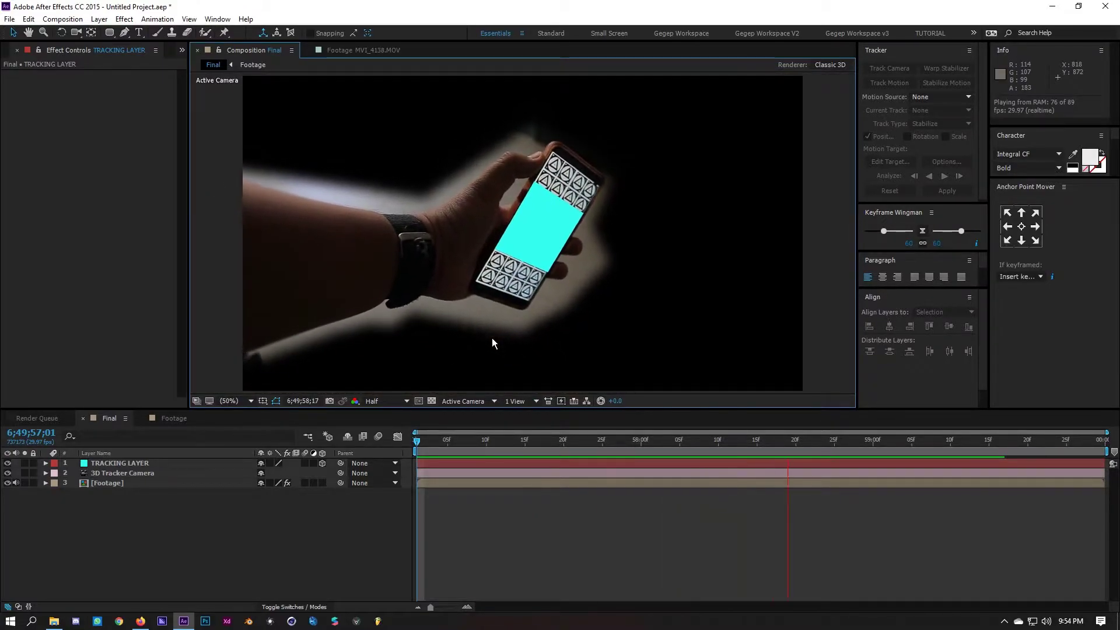
- Delete Mask 1 from the MVI_4138.MOV layer in the Footage composition, and preview the Final composition
double_click(142, 485)
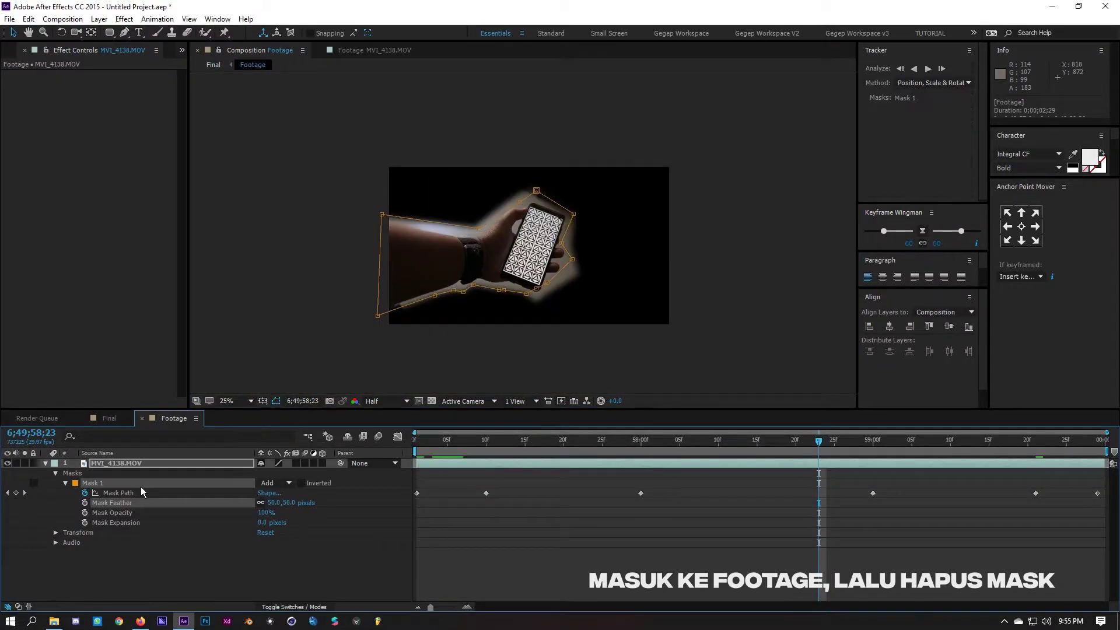
click(84, 482)
key(Delete)
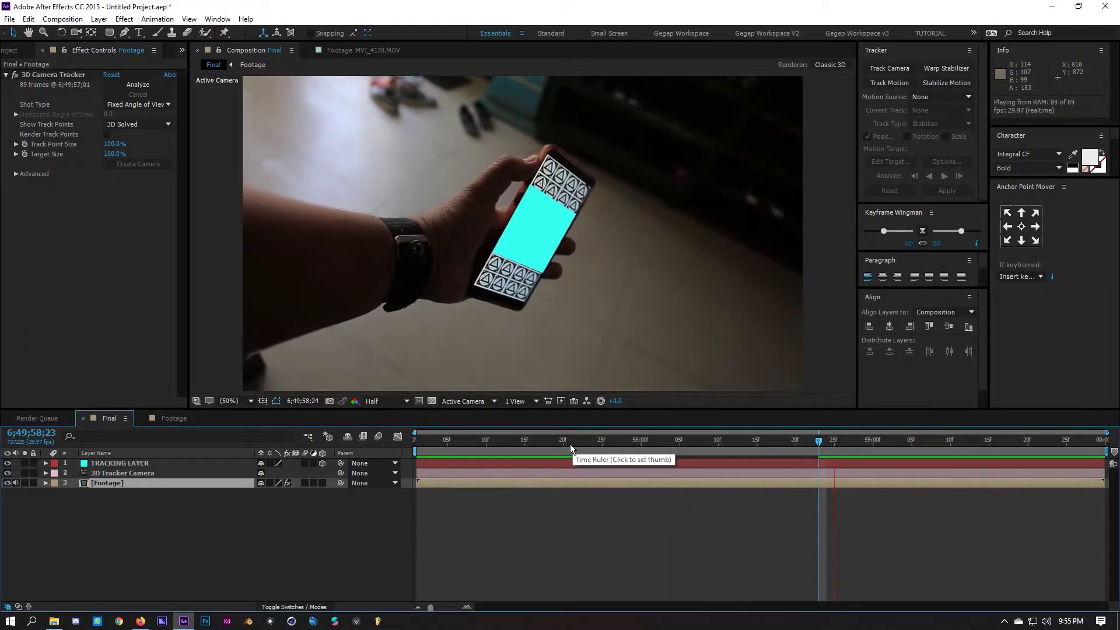
key(space)
click(279, 523)
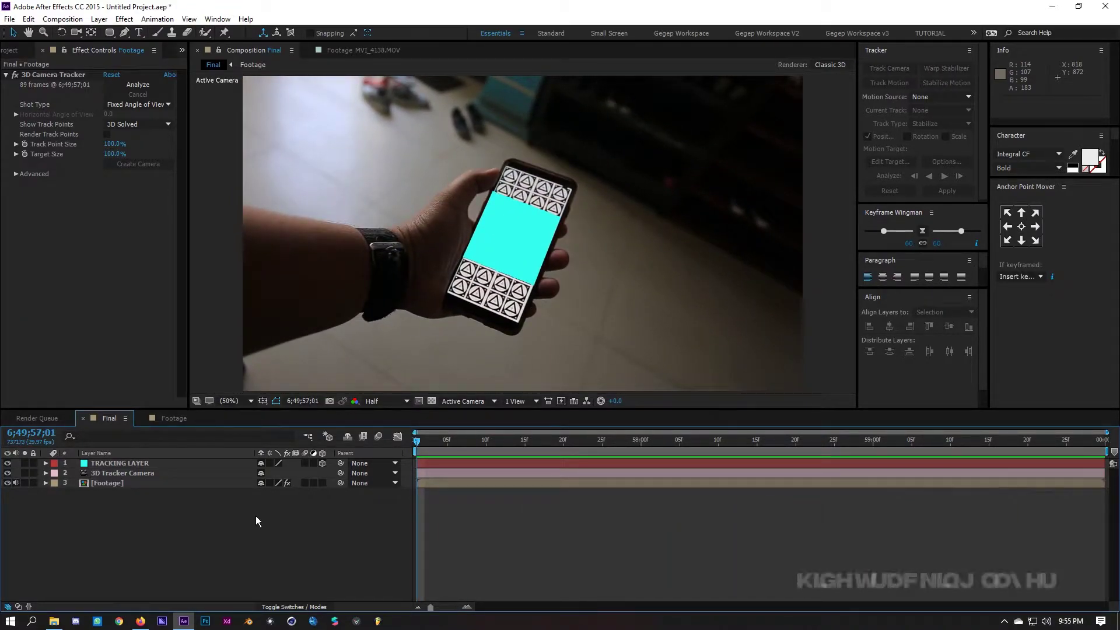
- Hide TRACKING LAYER and create a black 1920 × 1080 px solid in the Final composition
click(7, 465)
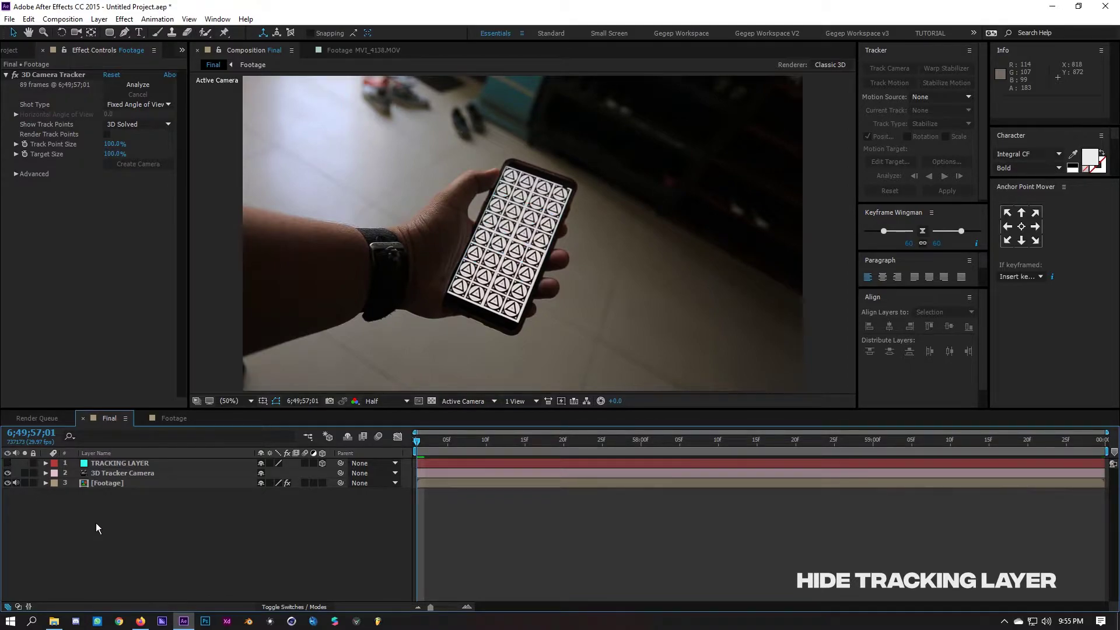
right_click(105, 524)
mouse_move(182, 417)
click(301, 446)
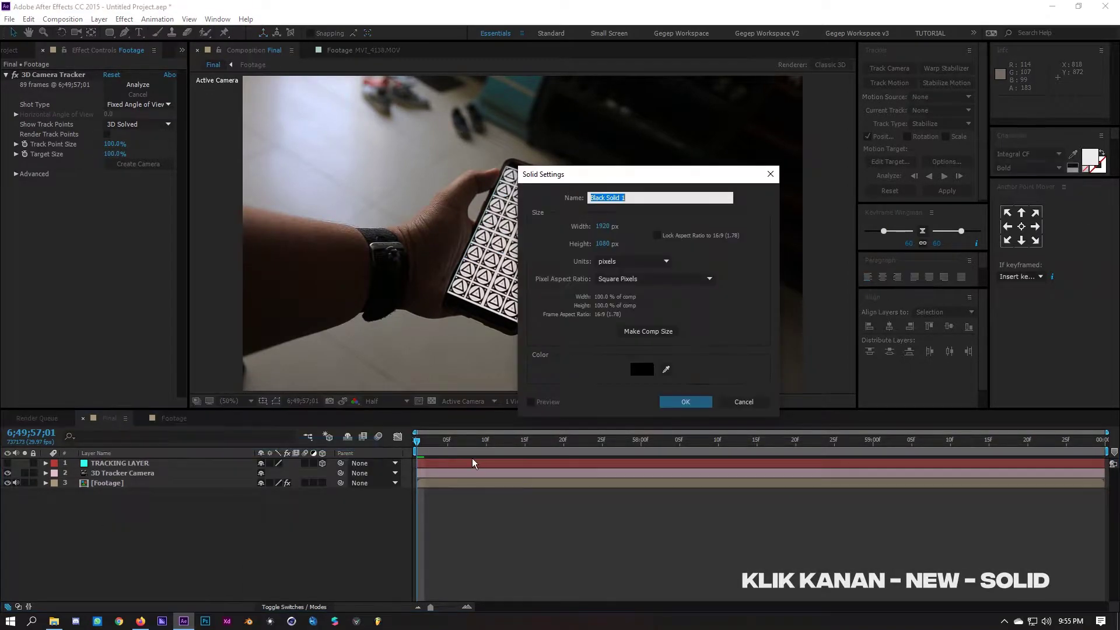
click(691, 406)
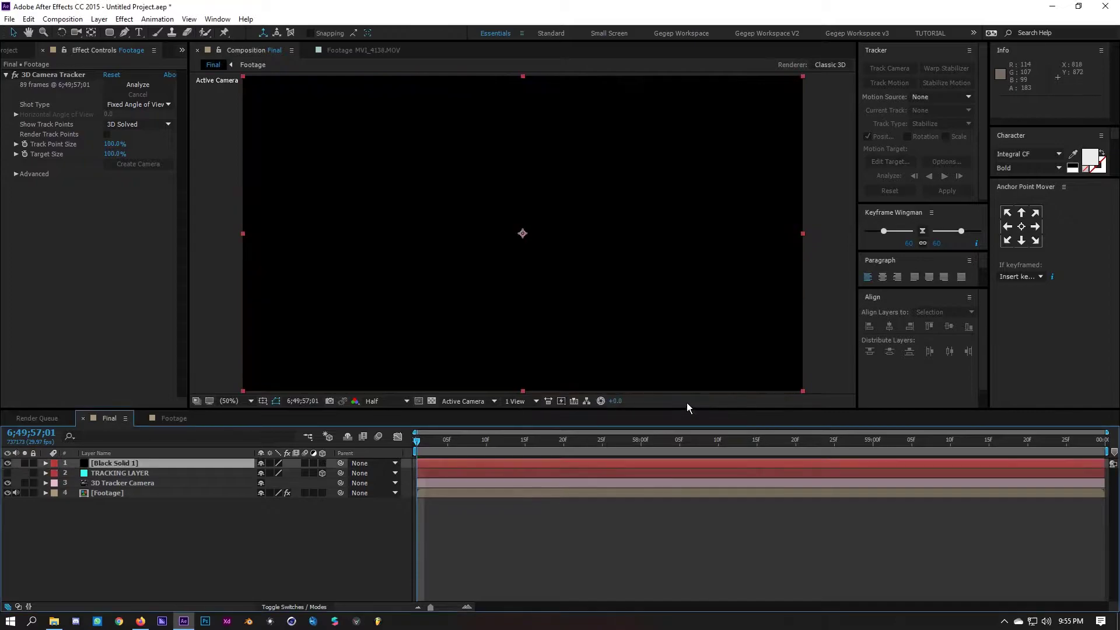
- Parent Black Solid 1 to TRACKING LAYER and turn it into a 3D layer
drag(340, 463, 200, 474)
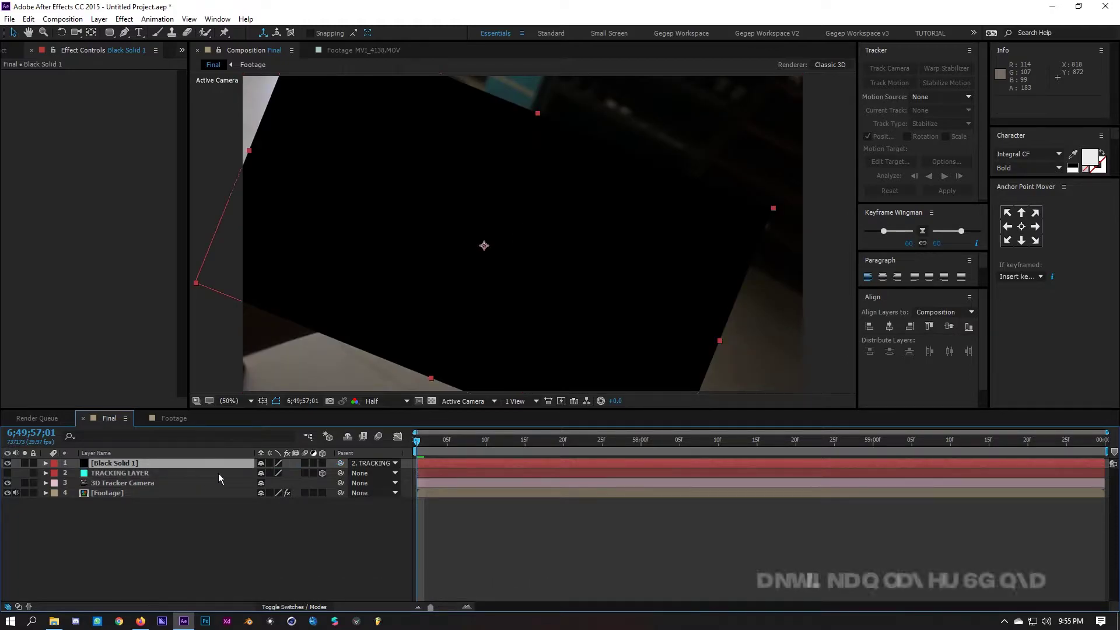
click(322, 463)
- Set Black Solid 1's Z Rotation to 90° and stretch its long side to about 113% to cover the phone screen
scroll(496, 341, up, 2)
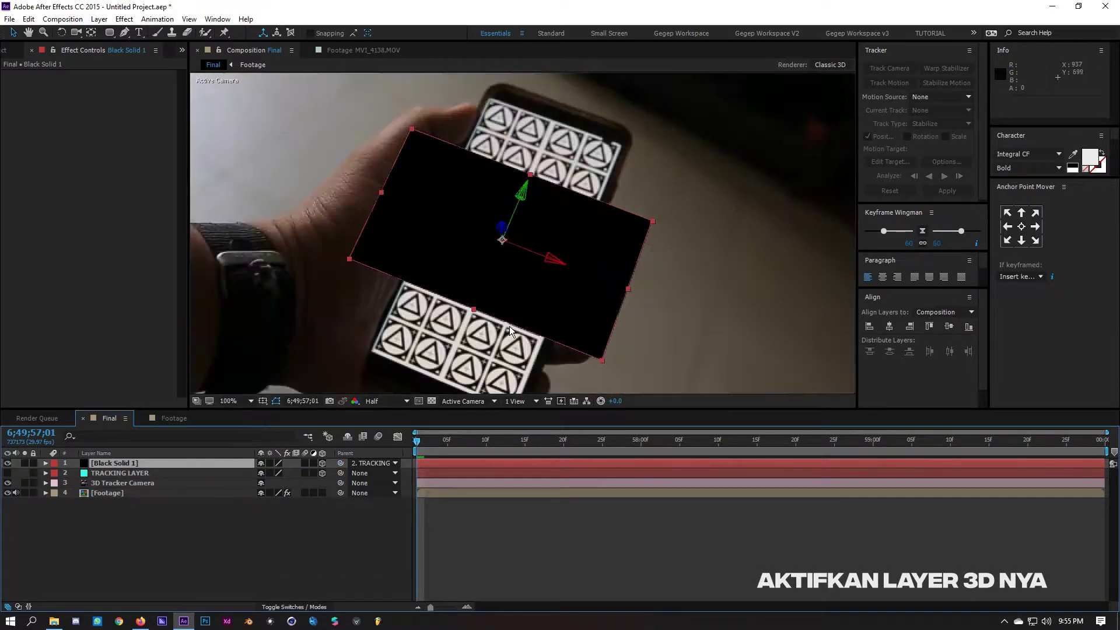
text(r)
text(90)
key(Return)
drag(470, 359, 420, 345)
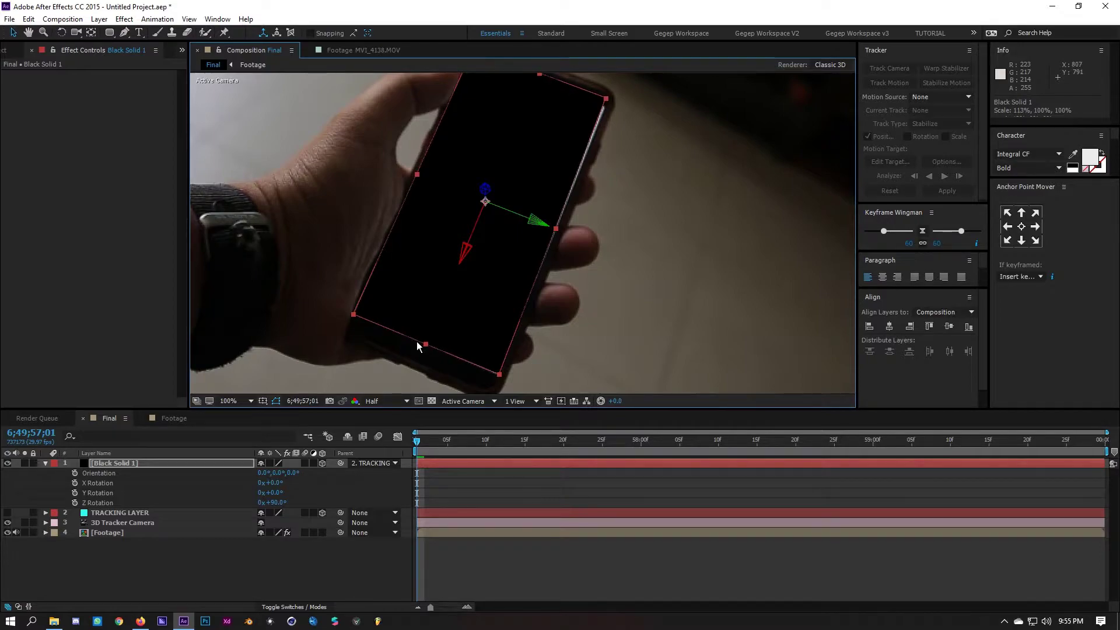
- Set Black Solid 1's Z Rotation to 90.5° and shift it slightly across the phone to about 546.9, 540.1
click(273, 502)
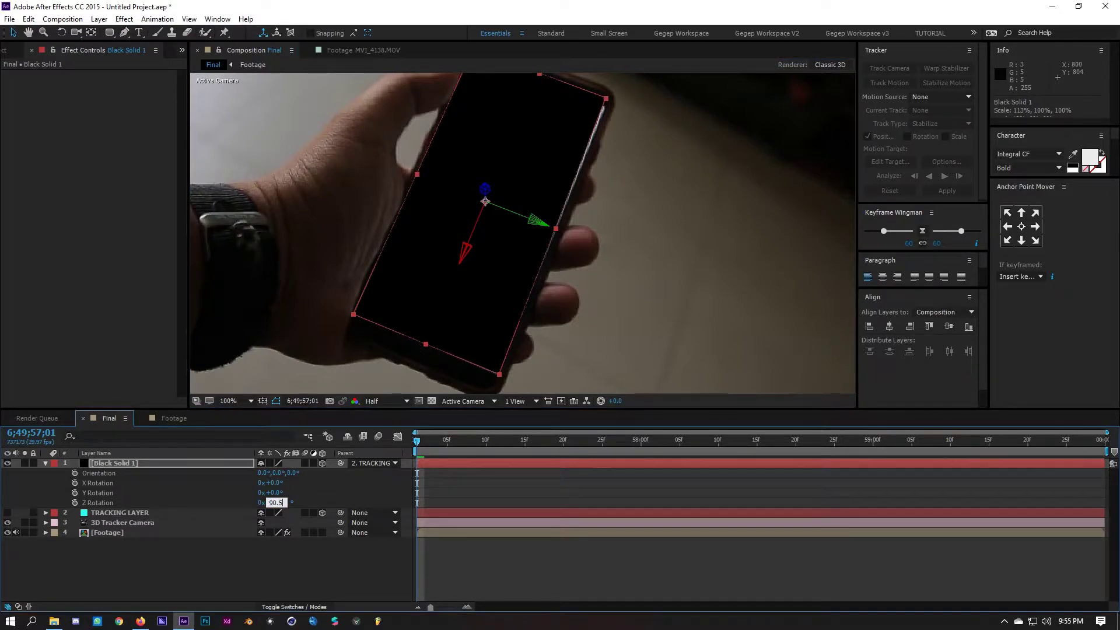
text(90.5)
key(Return)
drag(544, 228, 547, 227)
- Fit the composition in the viewer and play it back to check how the black solid covers the phone screen
scroll(536, 275, down, 2)
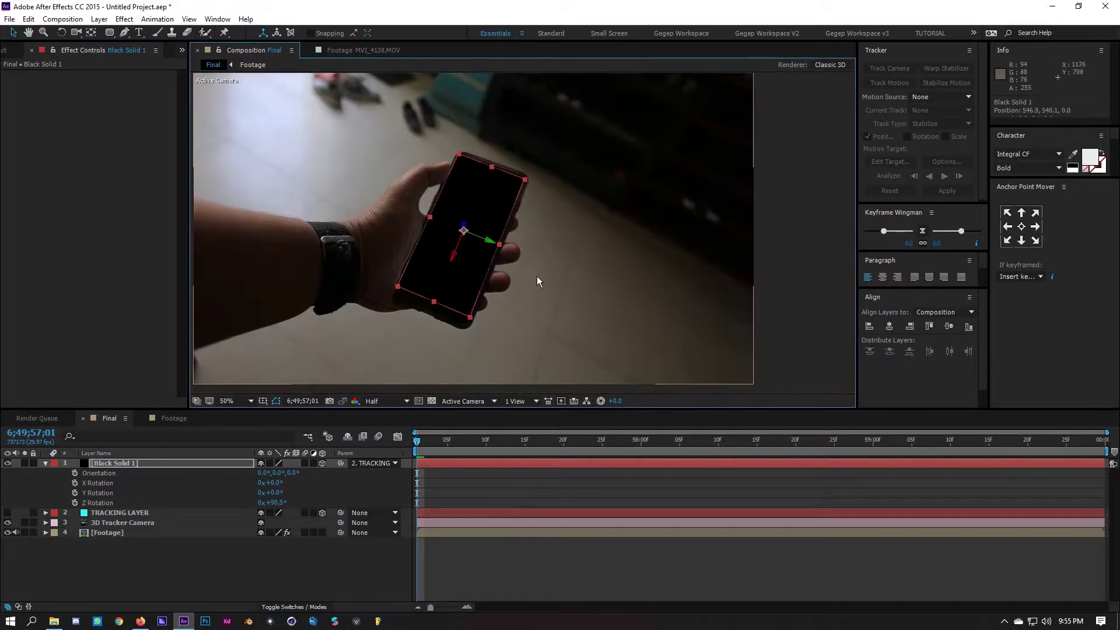
click(713, 225)
scroll(495, 256, up, 1)
click(229, 400)
key(space)
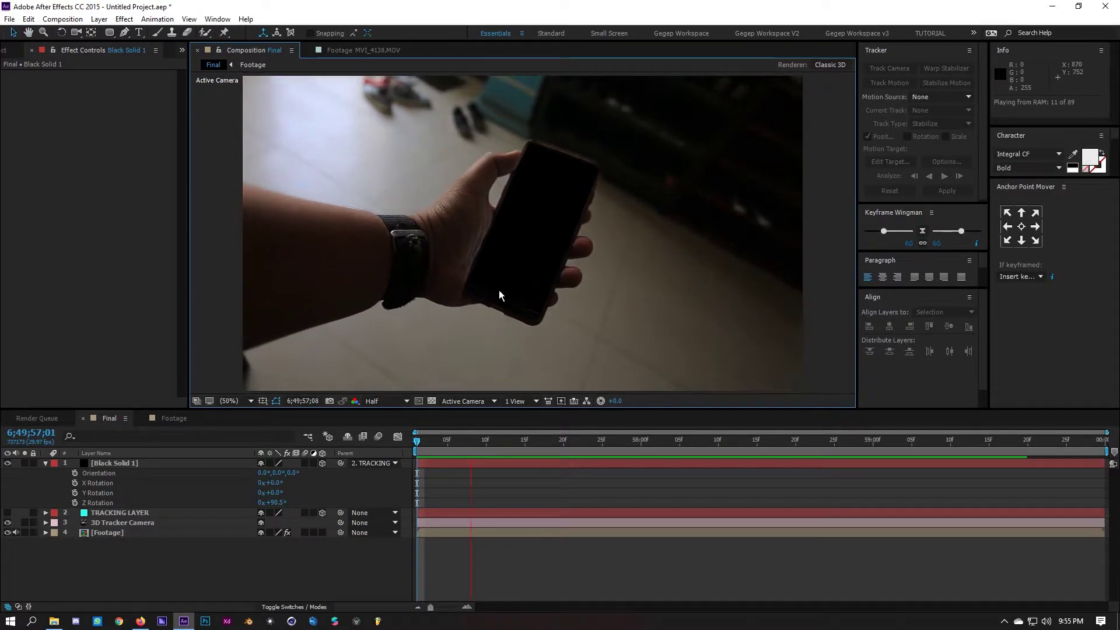
key(space)
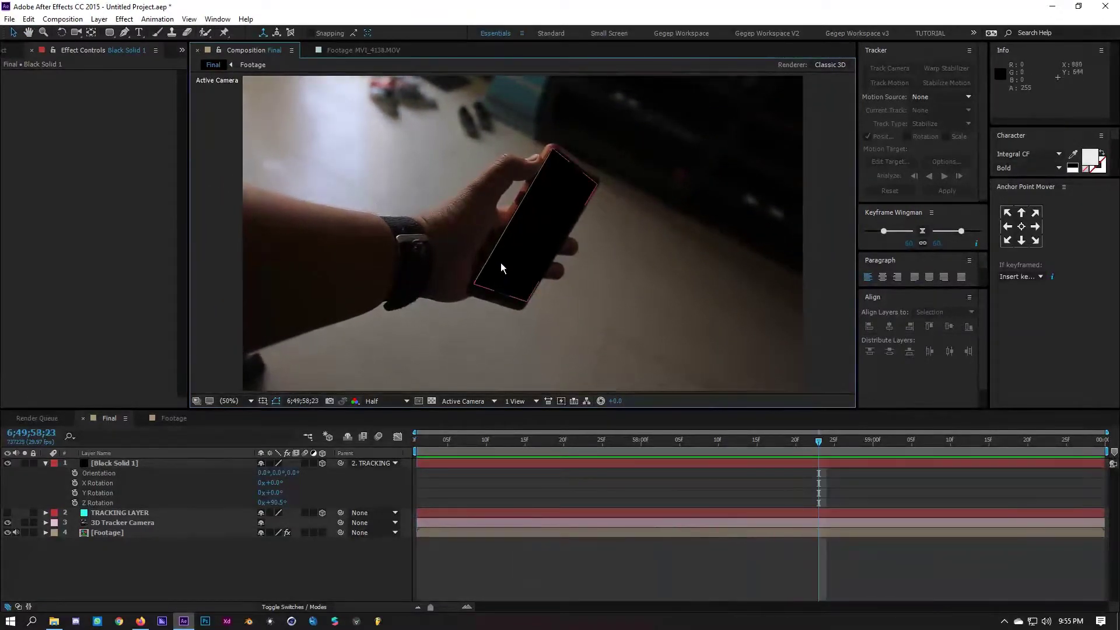
- Widen Black Solid 1 to about 101% across the phone at 6;49;58;23 to cover the exposed screen edge
click(500, 263)
scroll(496, 243, up, 4)
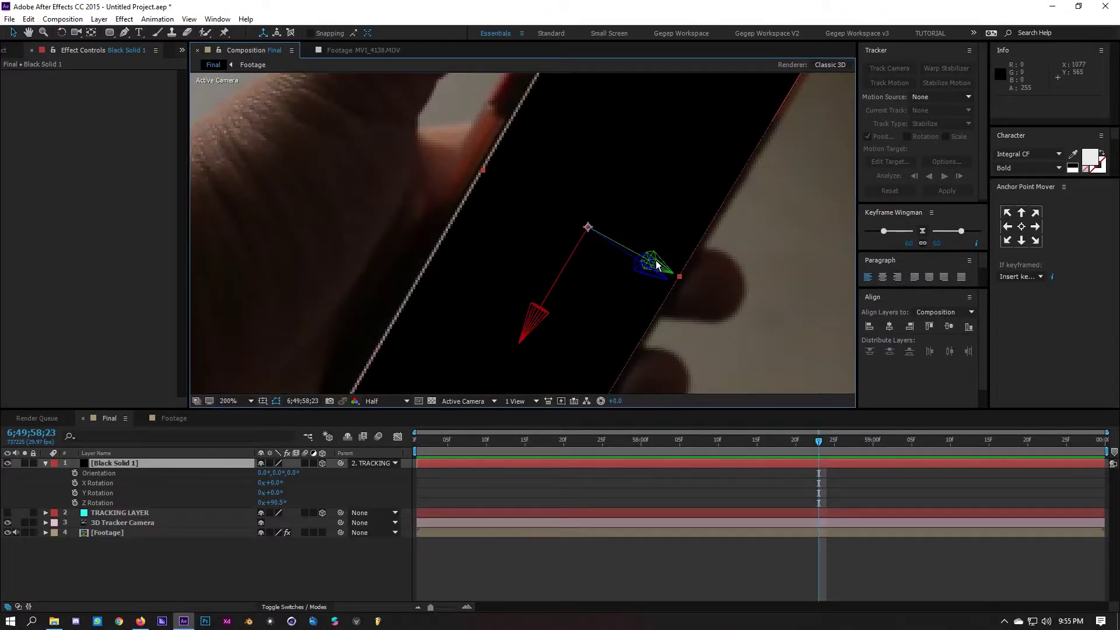
drag(484, 170, 483, 171)
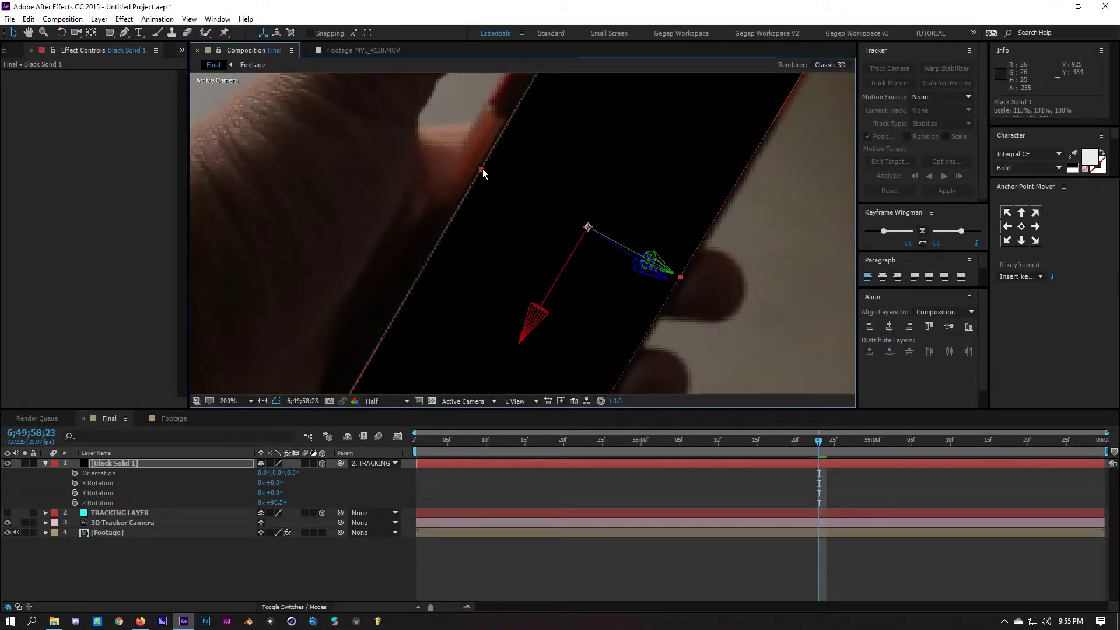
- Check the solid's edges at 6;49;59;11 and play back the whole composition
drag(844, 445, 958, 441)
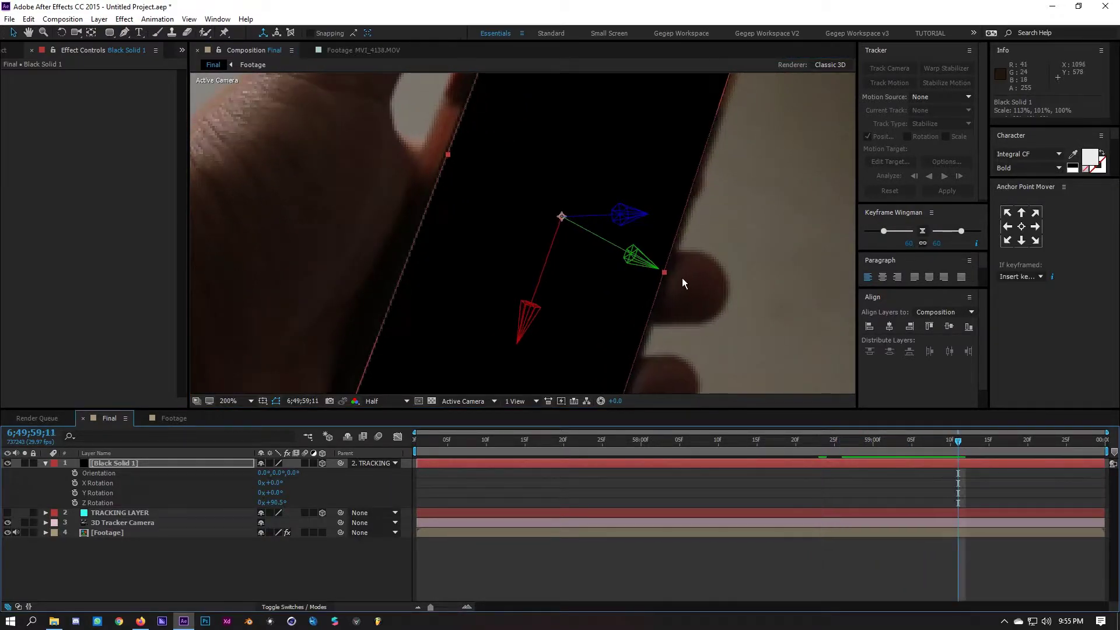
scroll(662, 266, down, 2)
click(849, 237)
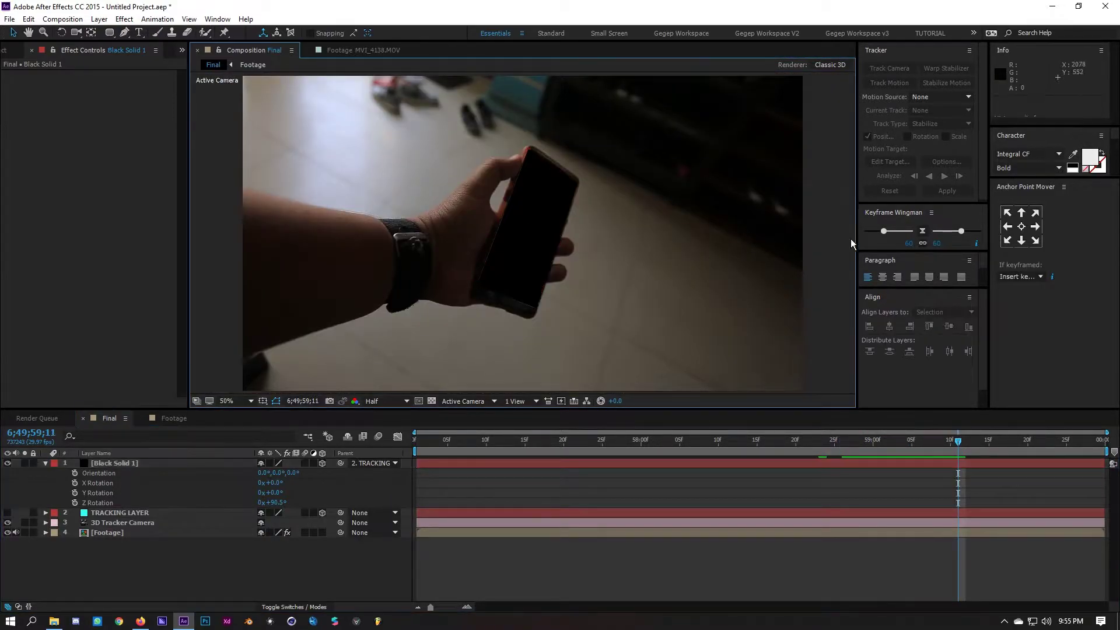
key(space)
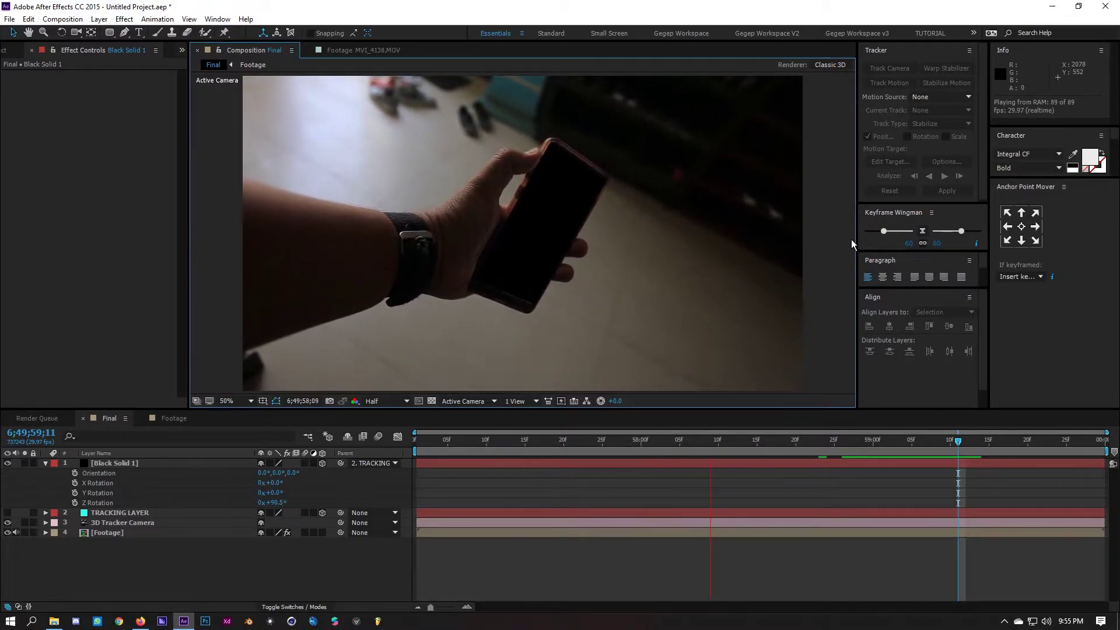
key(space)
- Nudge Black Solid 1 to about 546.9, 539.7 at 6;49;58;14 to align it with the phone screen
click(793, 466)
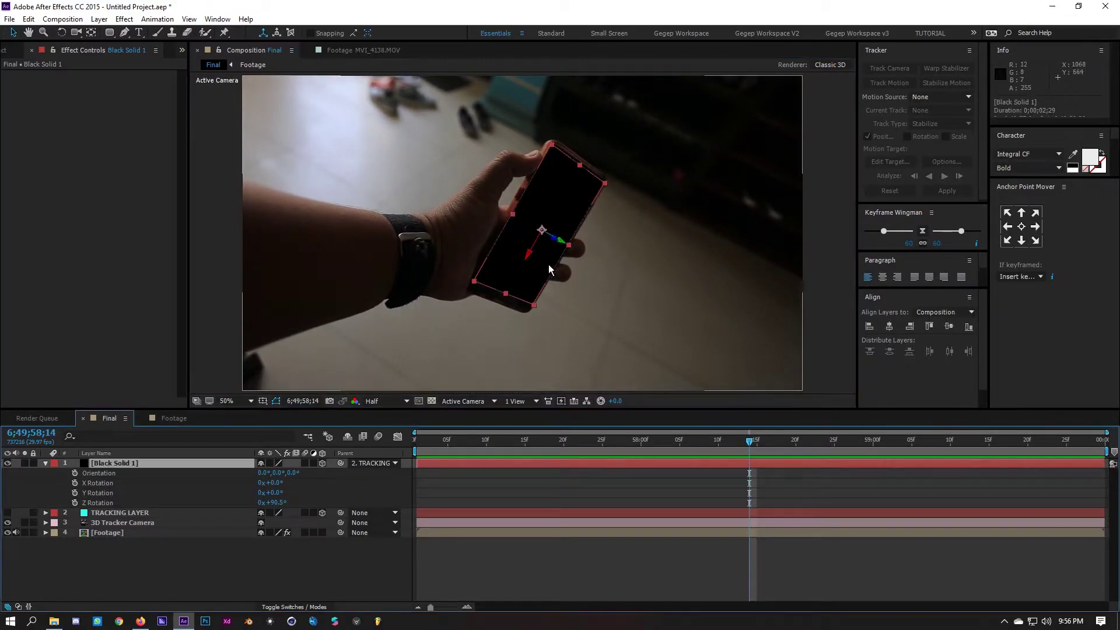
scroll(541, 291, up, 2)
key(Return)
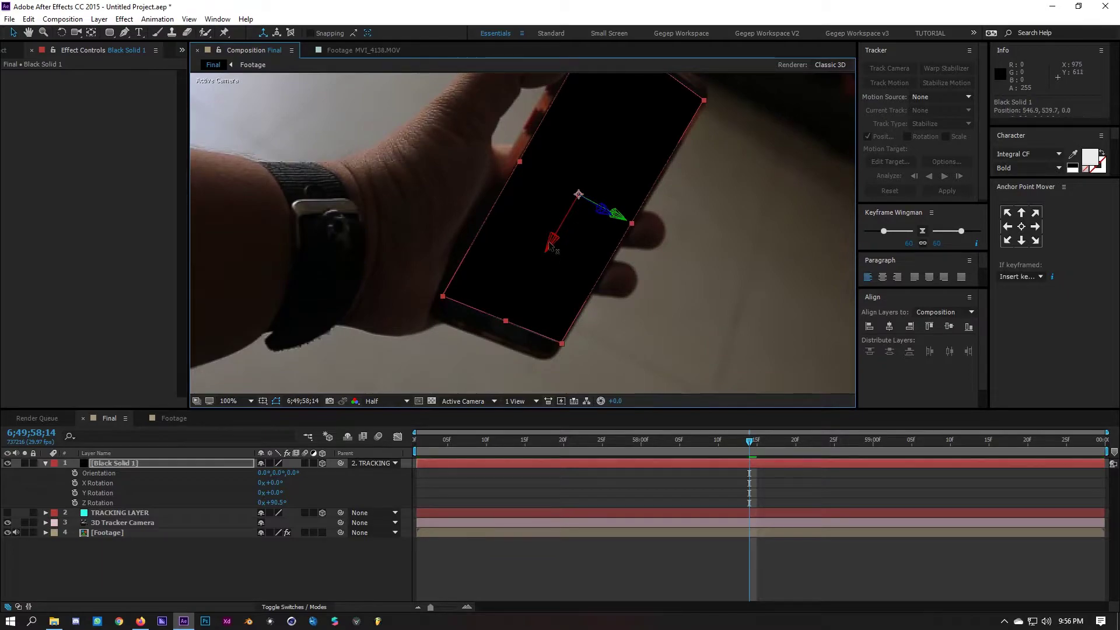
- Deselect the solid and play back the fitted composition to check its alignment on the phone
scroll(502, 293, down, 1)
drag(601, 232, 610, 261)
key(F2)
key(space)
click(233, 400)
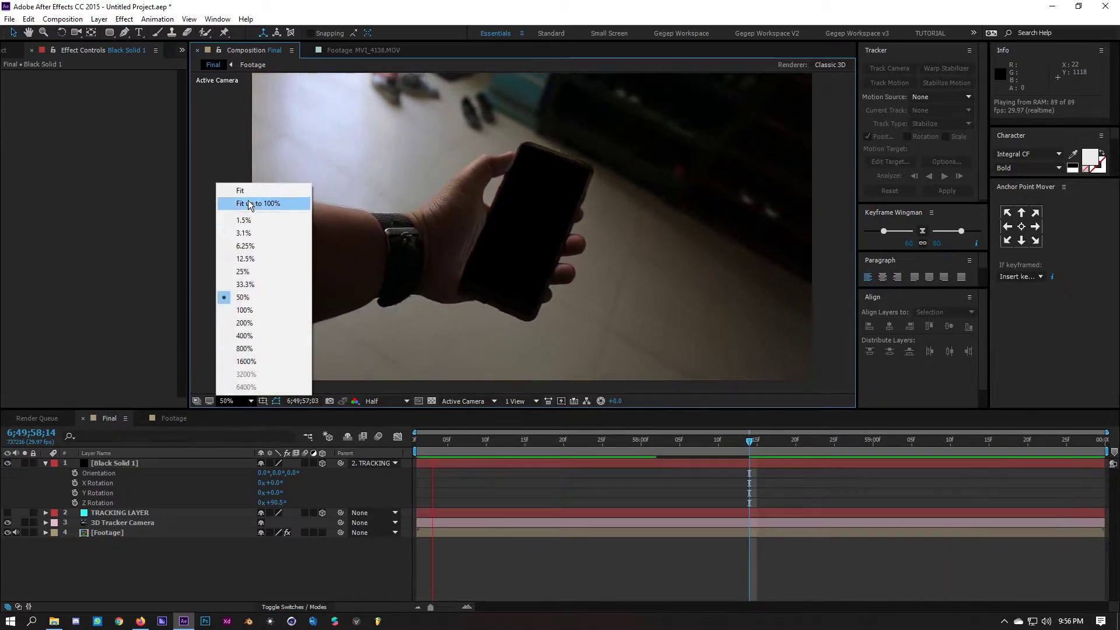
click(250, 204)
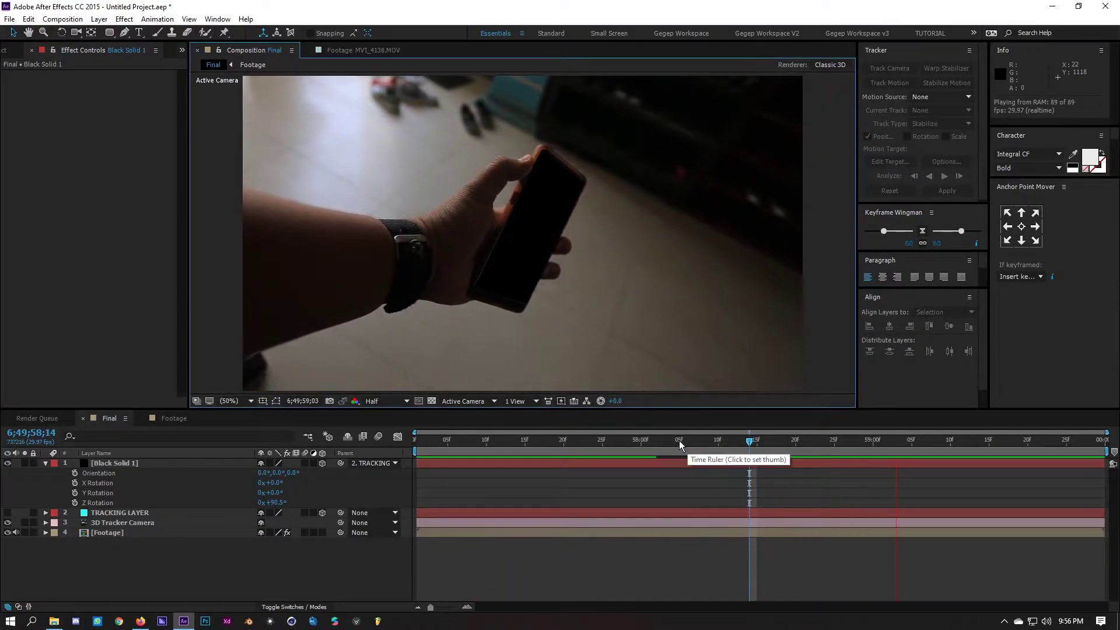
key(space)
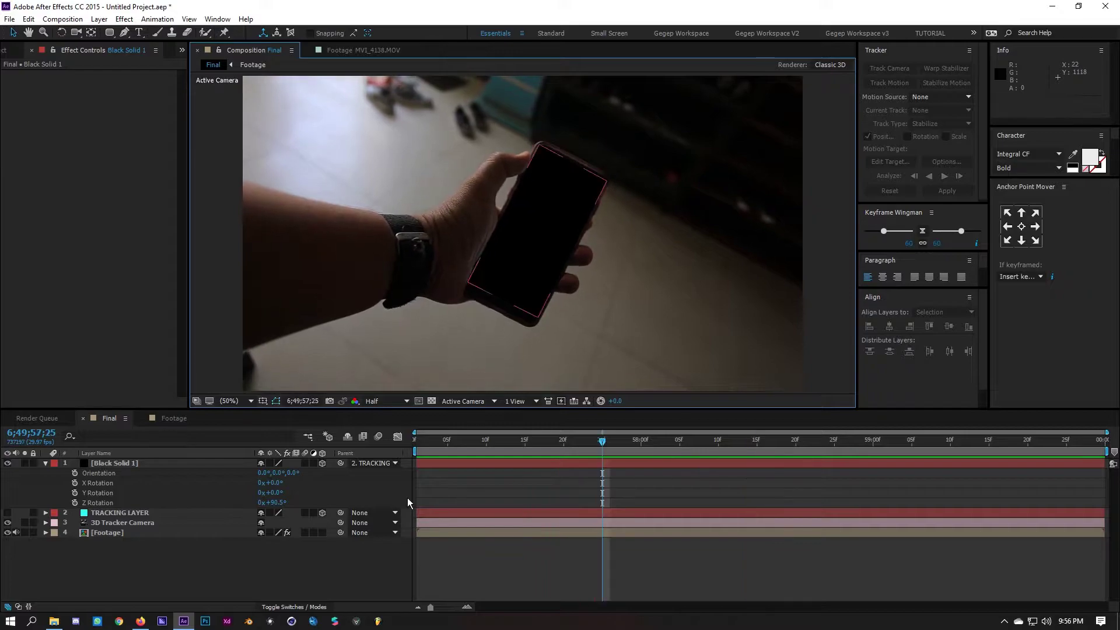
- Draw a tall rectangle shape about 354 × 642 px over the hand, beside the phone, on a new shape layer
click(45, 464)
right_click(130, 563)
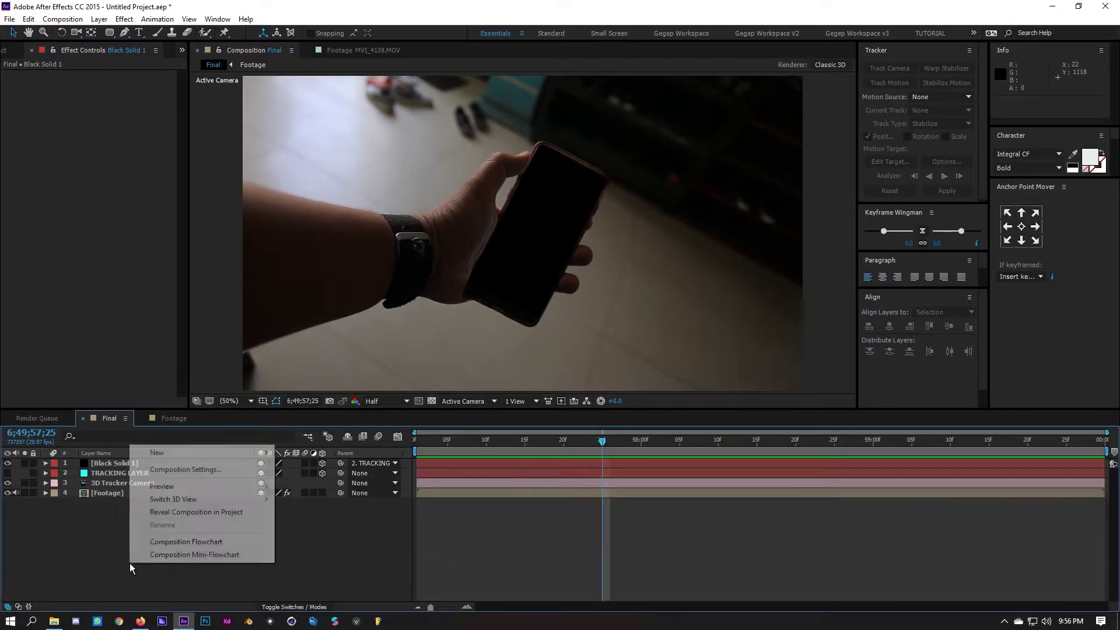
click(108, 33)
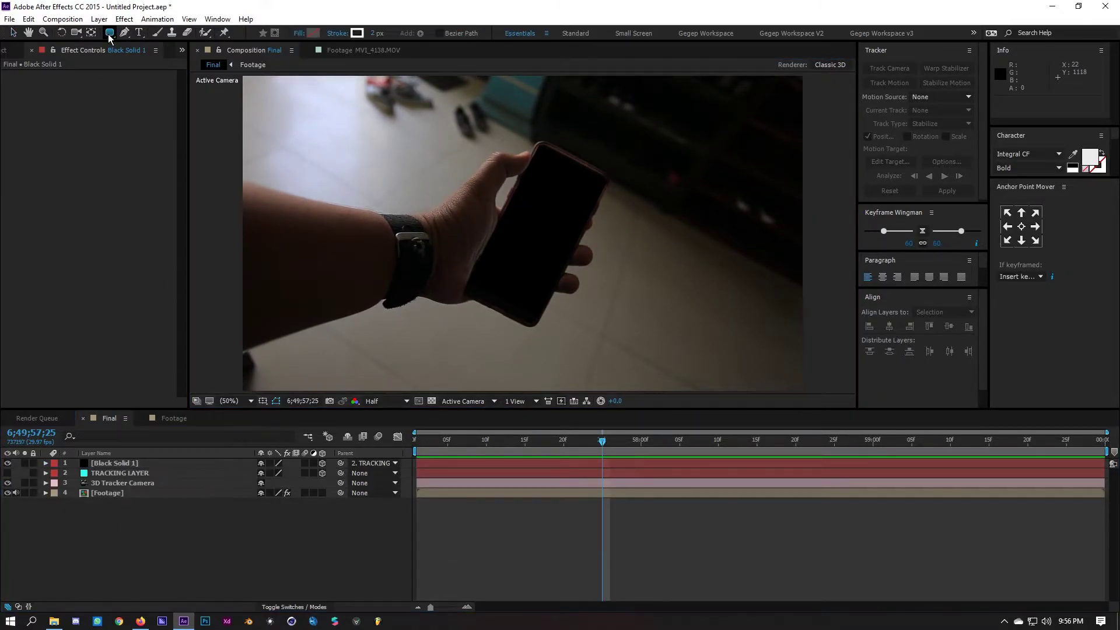
mouse_move(415, 146)
mouse_down()
mouse_move(520, 242)
mouse_move(493, 279)
mouse_move(494, 328)
mouse_move(518, 334)
mouse_up()
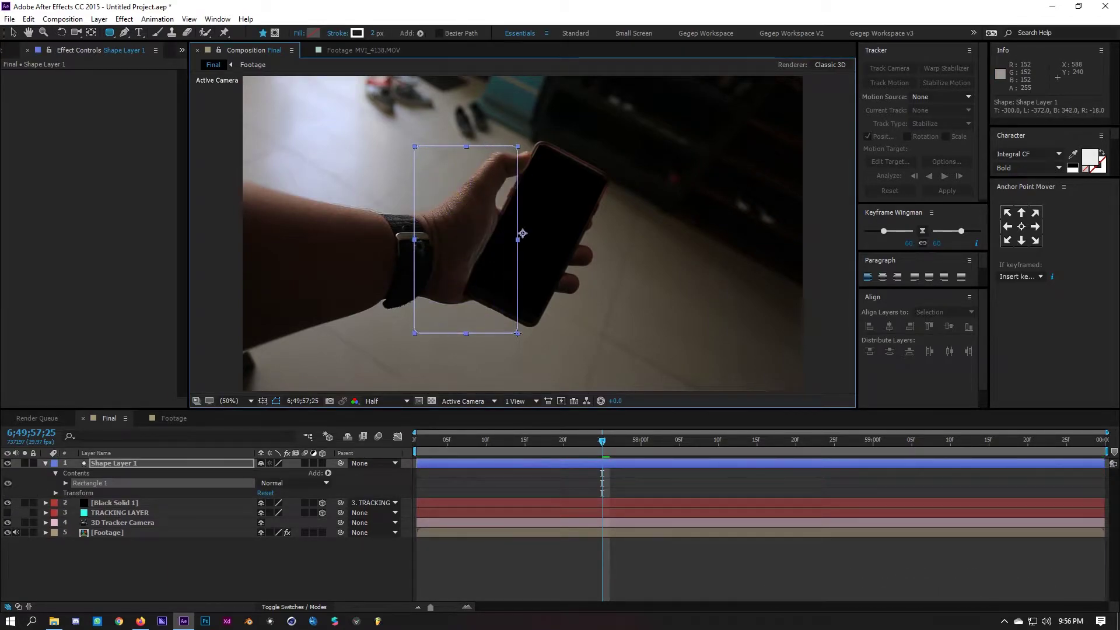
- Center Shape Layer 1's anchor point and align the rectangle horizontally and vertically to the middle of the composition
key(v)
click(1021, 227)
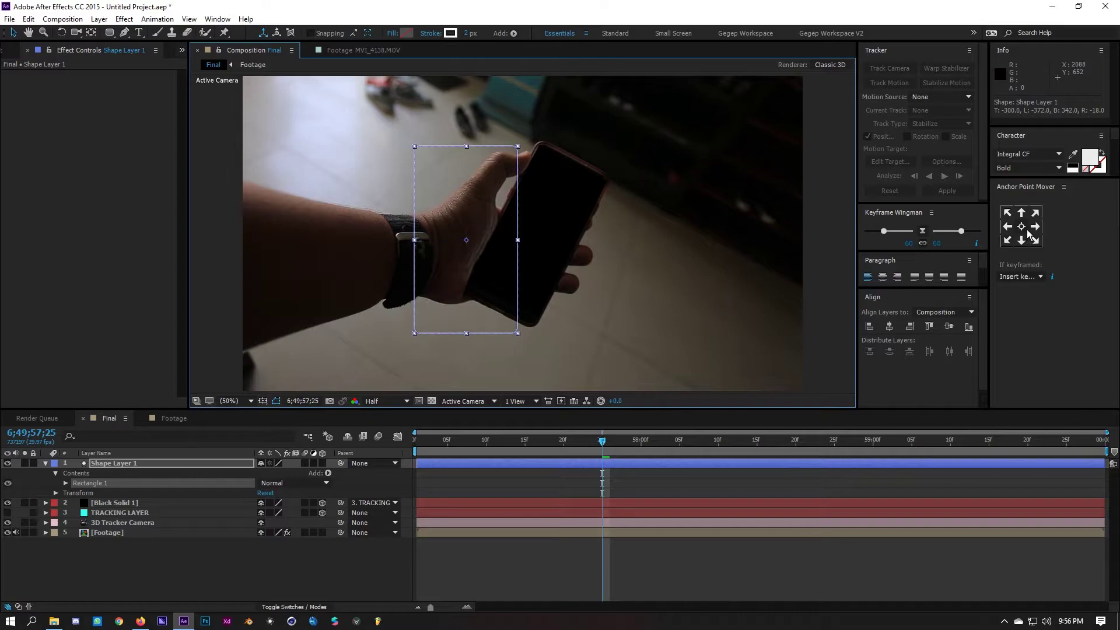
click(889, 327)
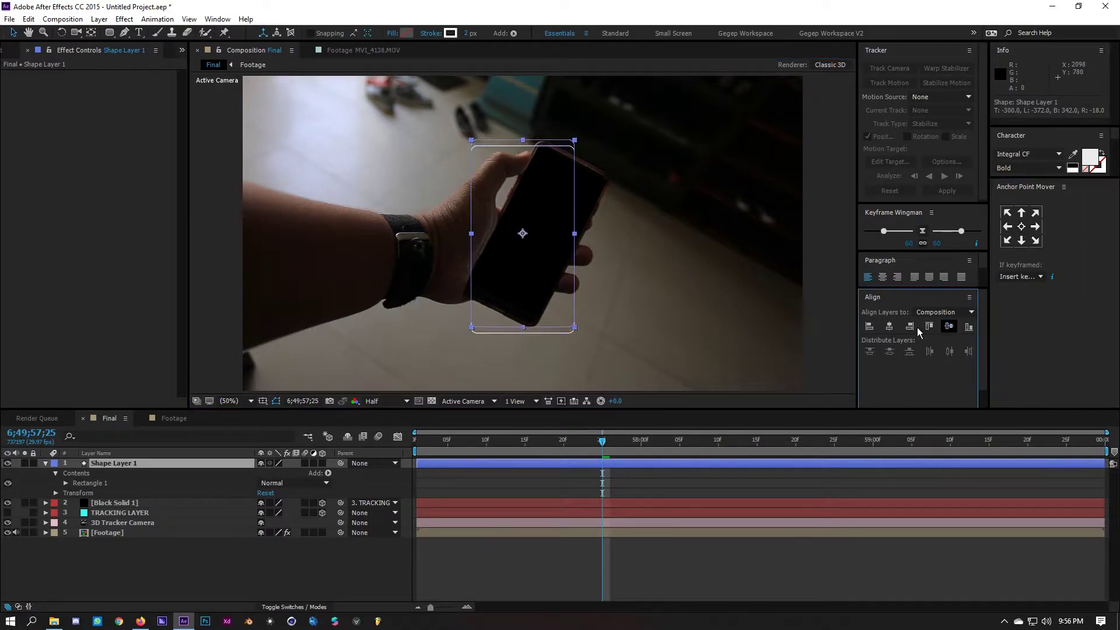
- Parent Shape Layer 1 to TRACKING LAYER so that it takes on its transform, and make it a 3D layer
click(820, 304)
click(567, 306)
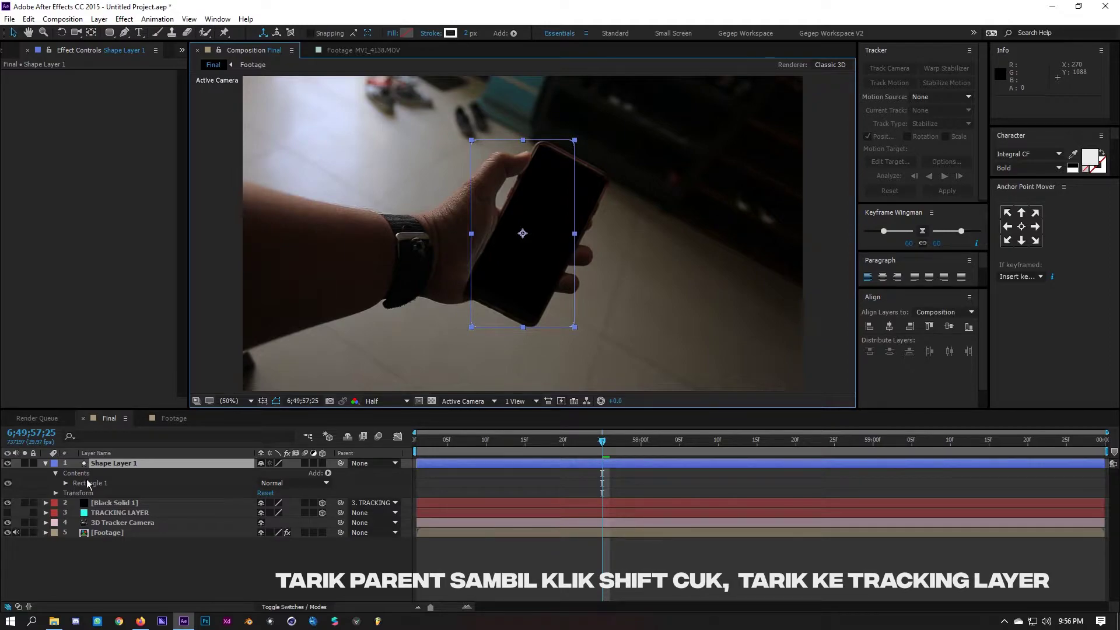
drag(341, 463, 186, 513)
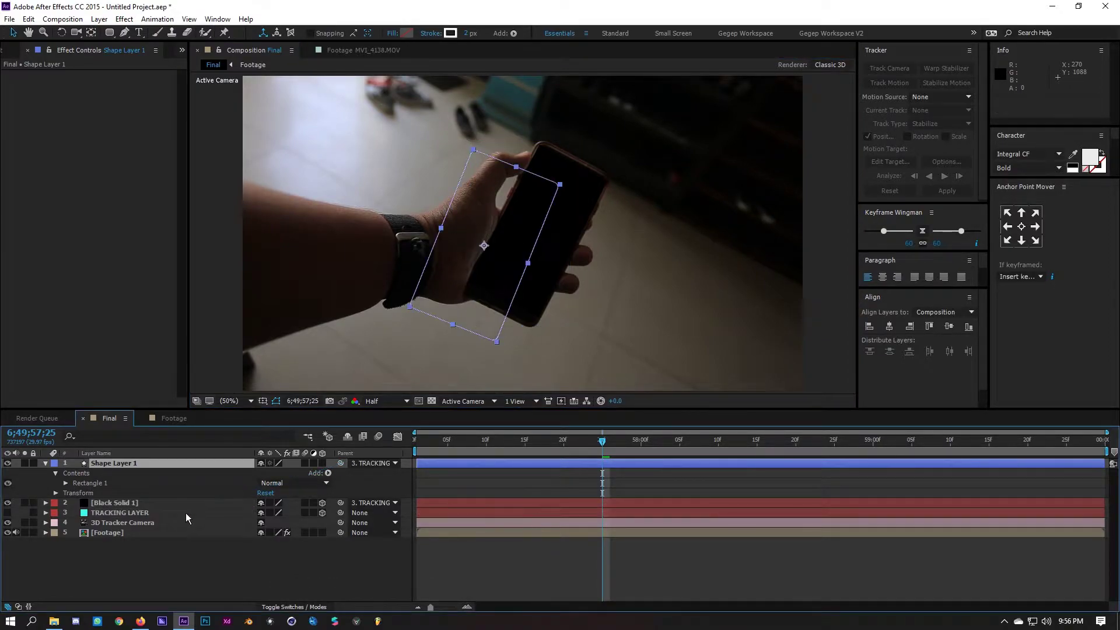
click(322, 463)
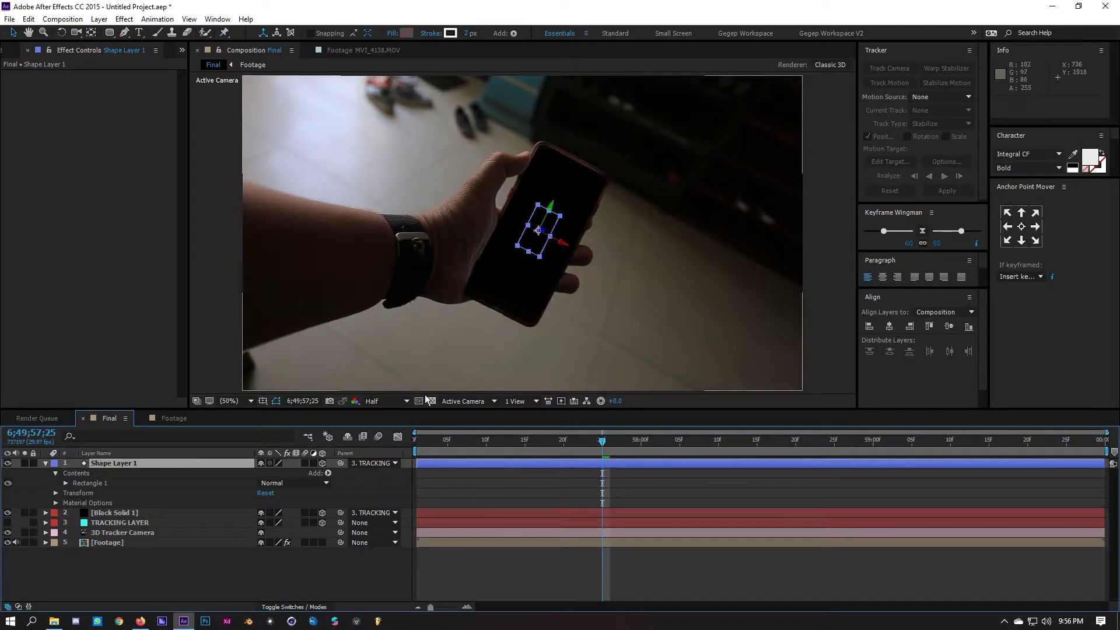
- Scale Shape Layer 1 to about 281, 339.1, 281% so that its outline fits the phone screen
key(s)
drag(273, 474, 357, 453)
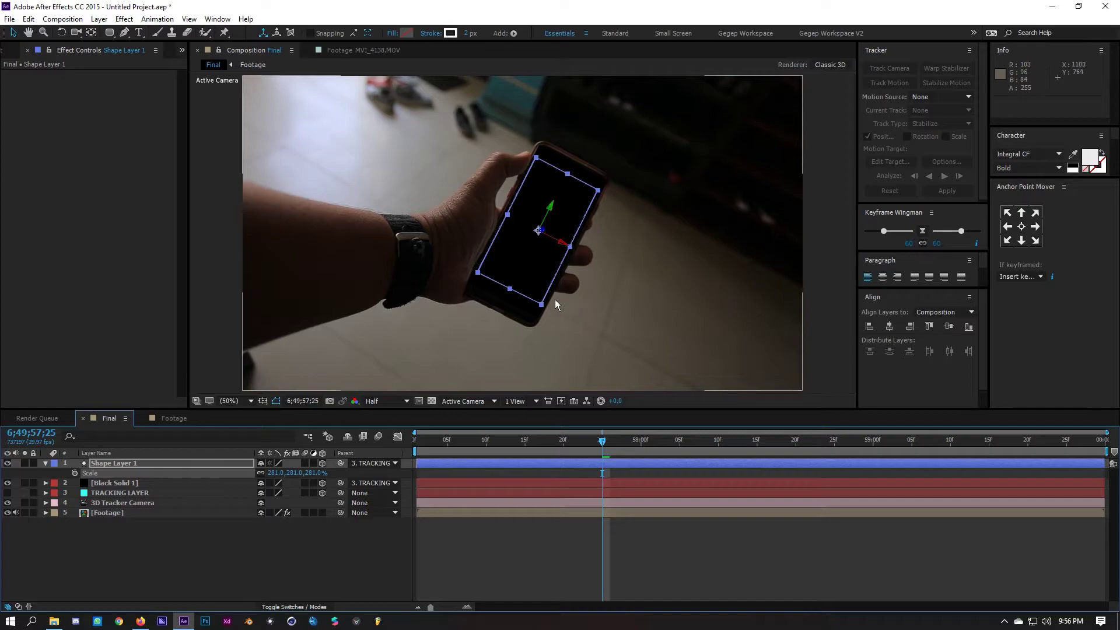
drag(510, 291, 506, 301)
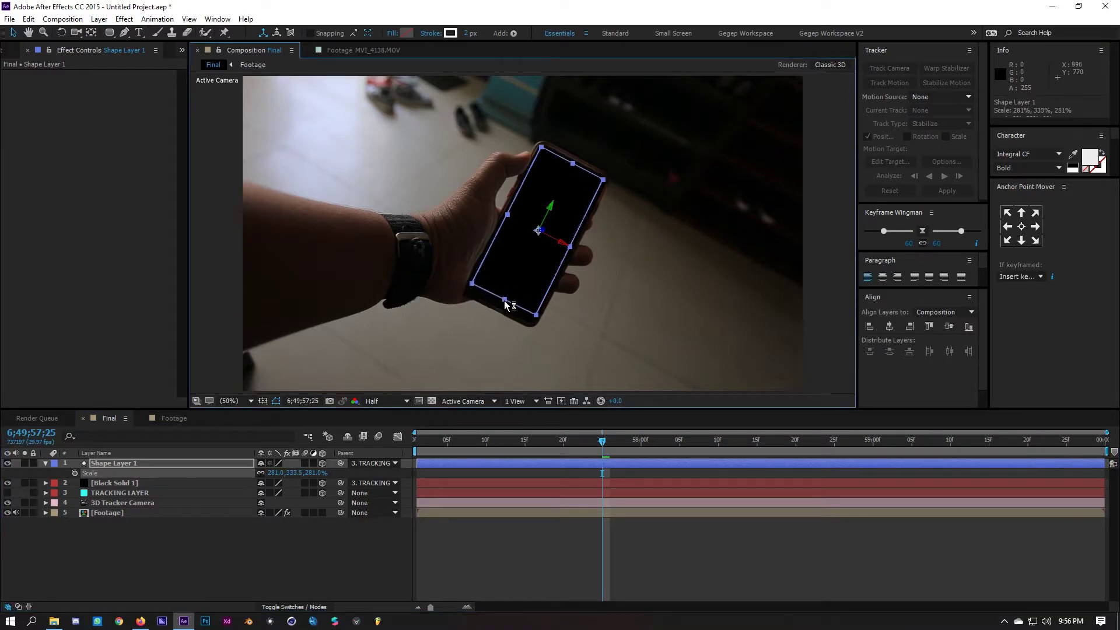
mouse_move(574, 289)
mouse_down()
mouse_move(475, 306)
mouse_move(579, 271)
mouse_up()
click(743, 268)
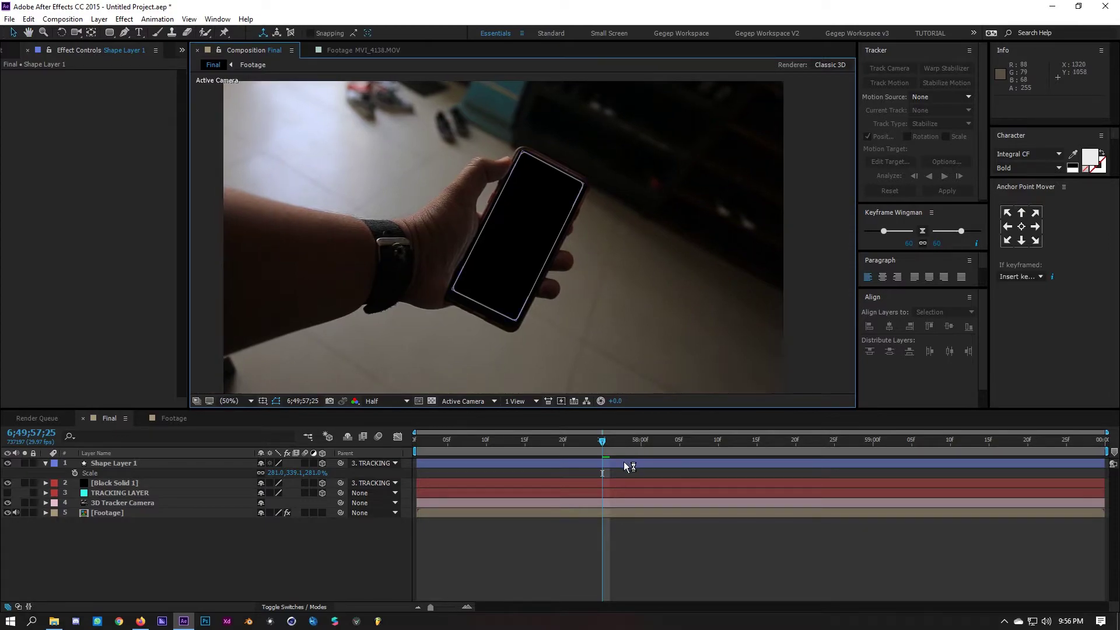
- Play back the composition from 6;49;57;25 and again from the beginning to check the outline's tracking on the phone
click(624, 462)
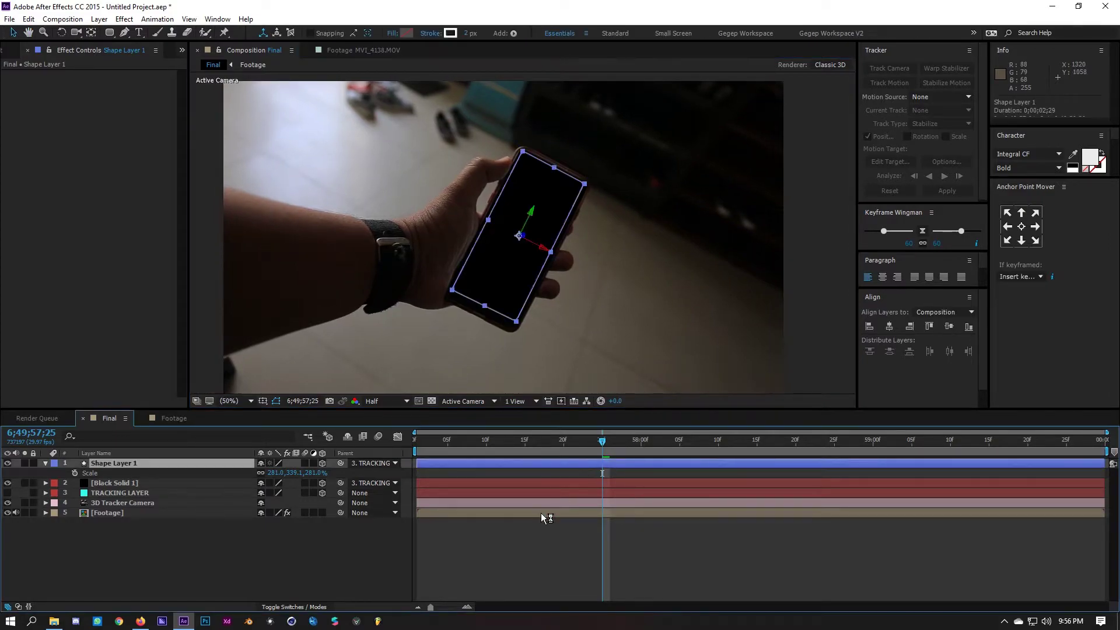
click(437, 581)
key(space)
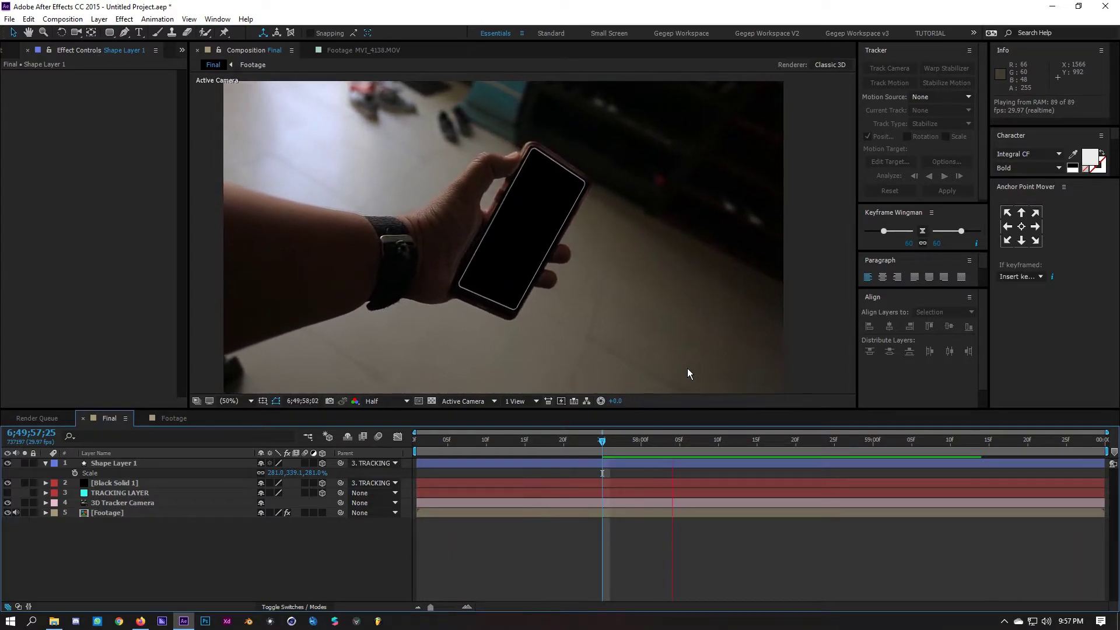
drag(676, 445, 358, 449)
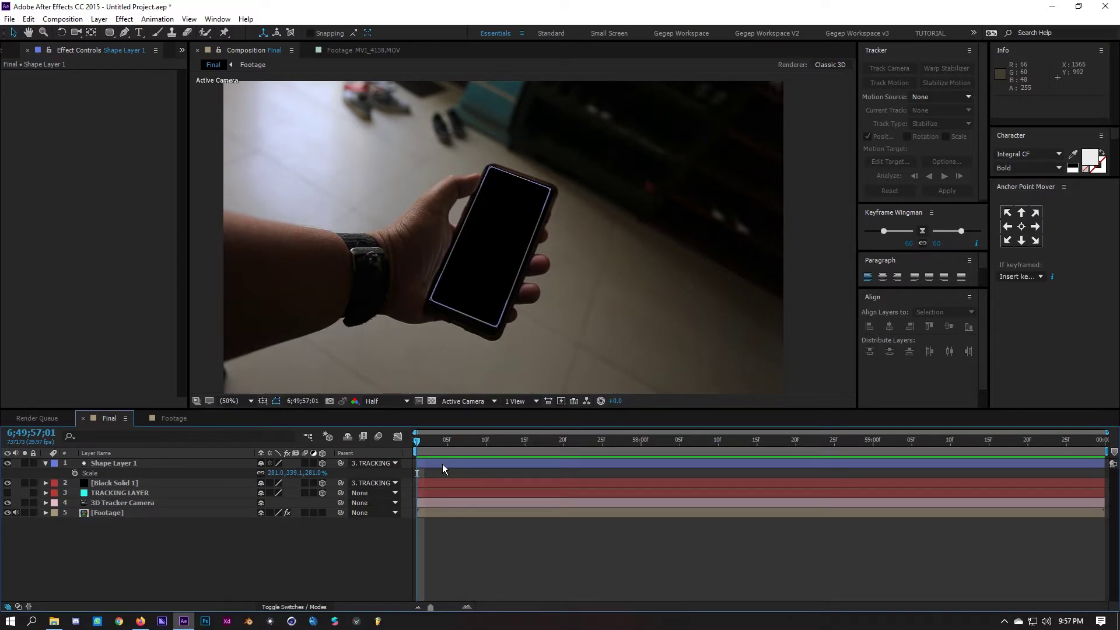
key(space)
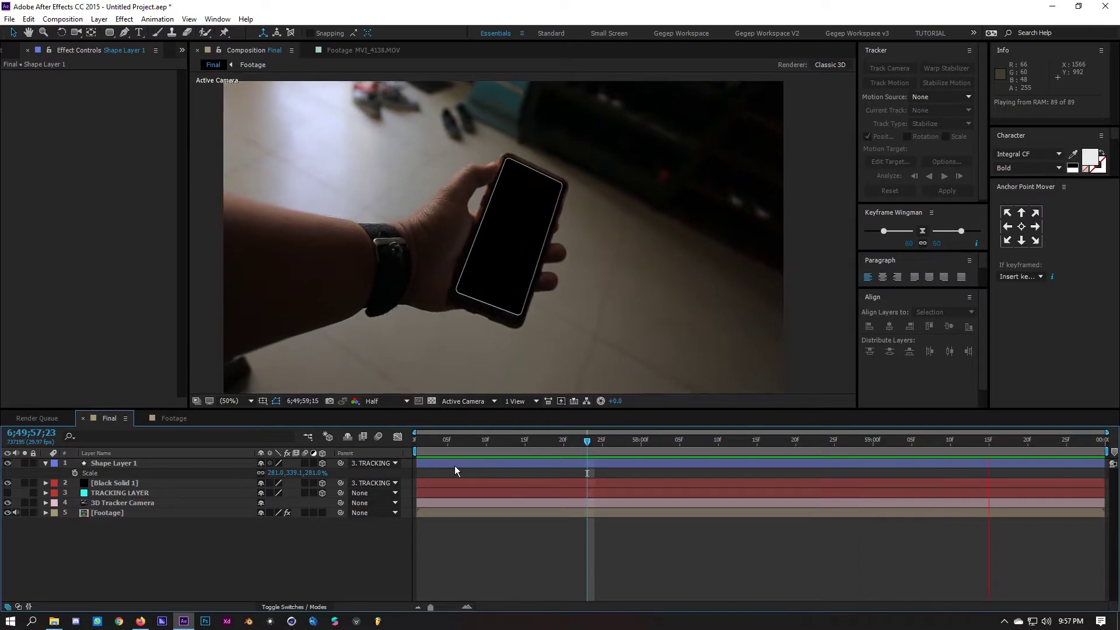
click(455, 469)
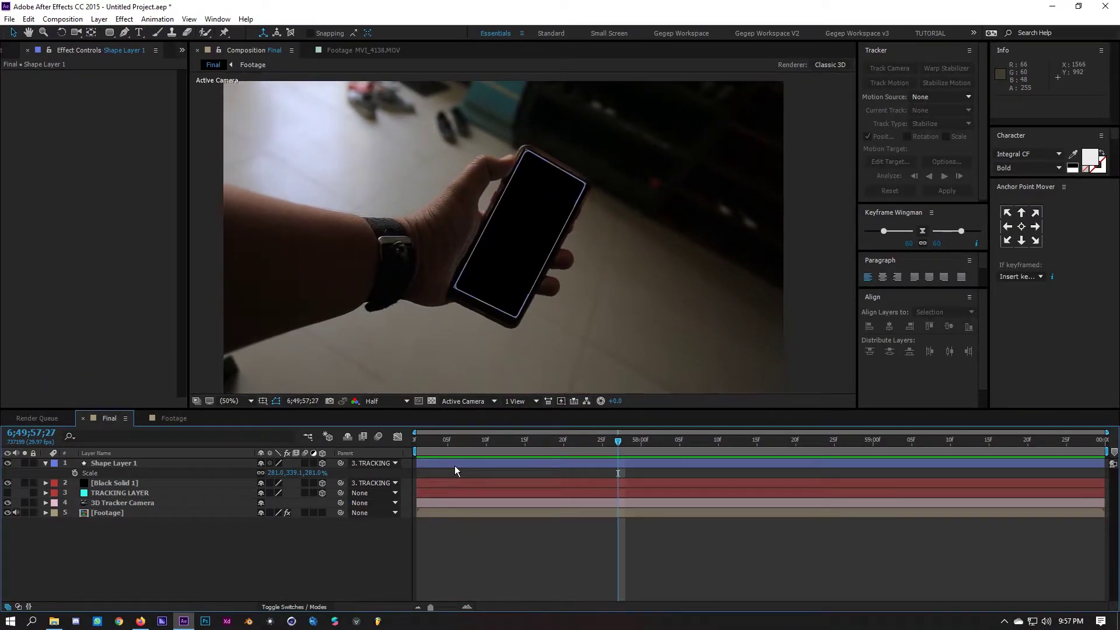
click(470, 537)
click(461, 462)
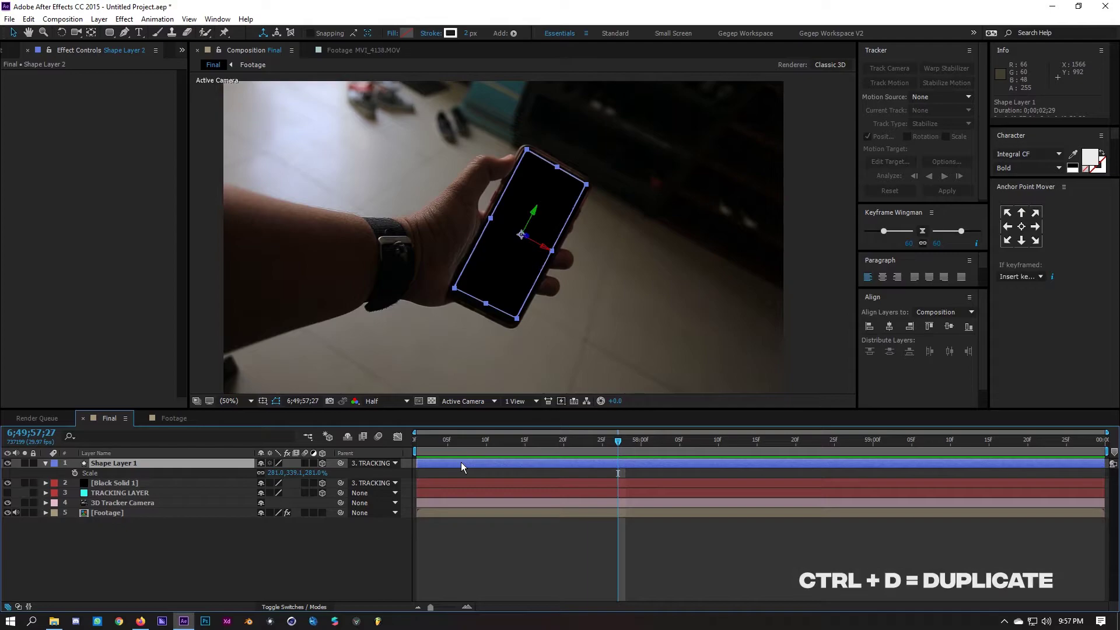
key(ctrl+d)
drag(653, 442, 767, 439)
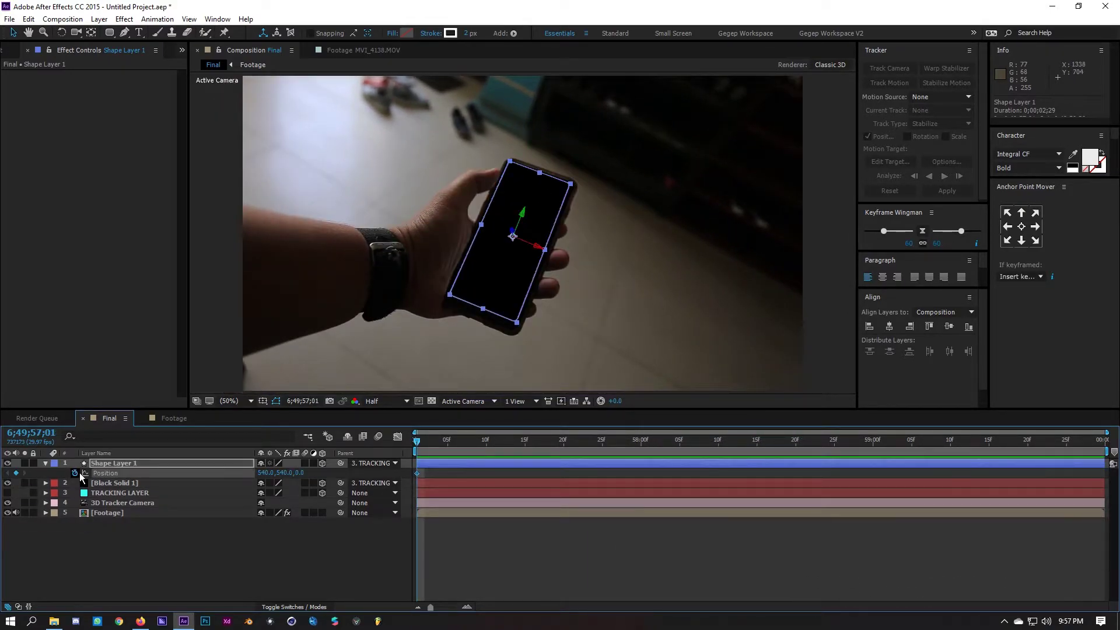
key(ctrl+z)
- Duplicate Shape Layer 1 and add Position keyframes to the copy at 6;49;57;01 and 6;49;57;21
key(ctrl+d)
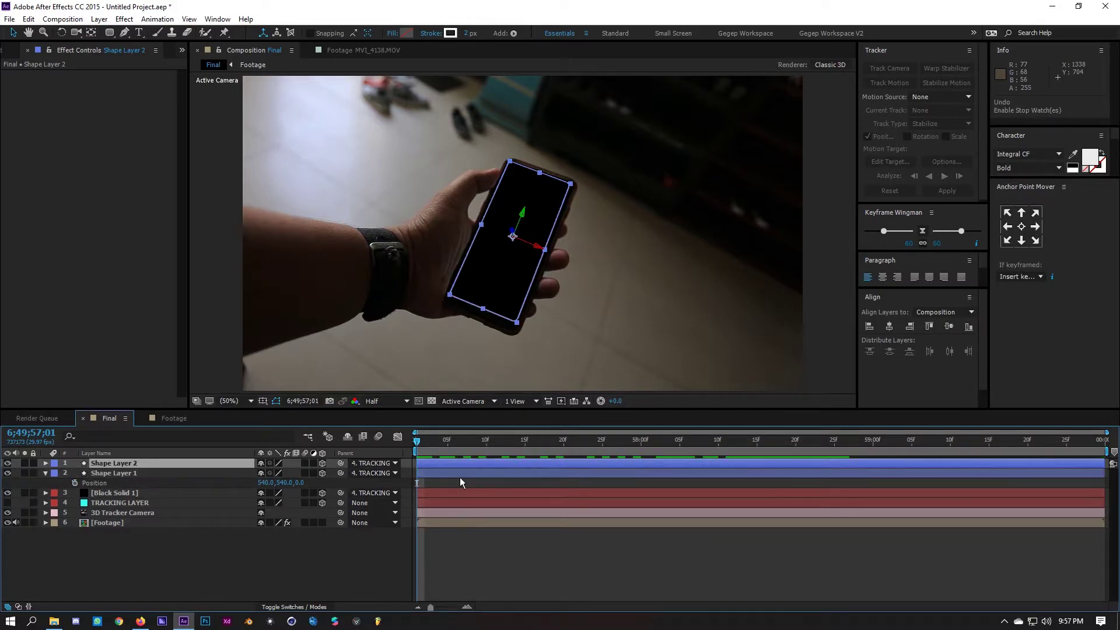
key(p)
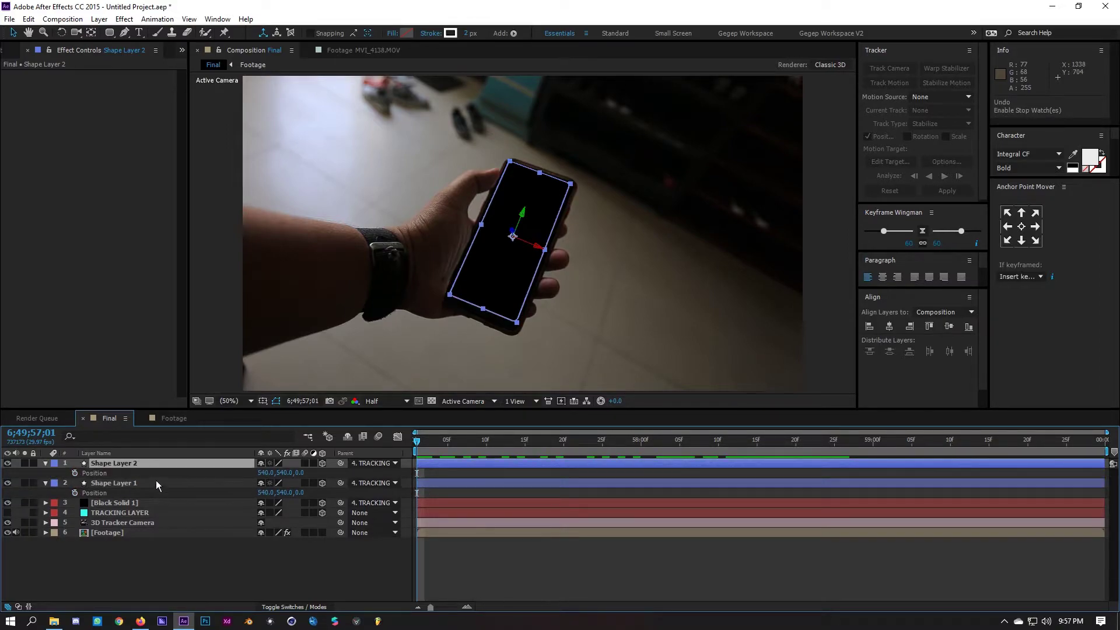
click(77, 473)
key(shift+Page_Down)
key(shift+Page_Down)
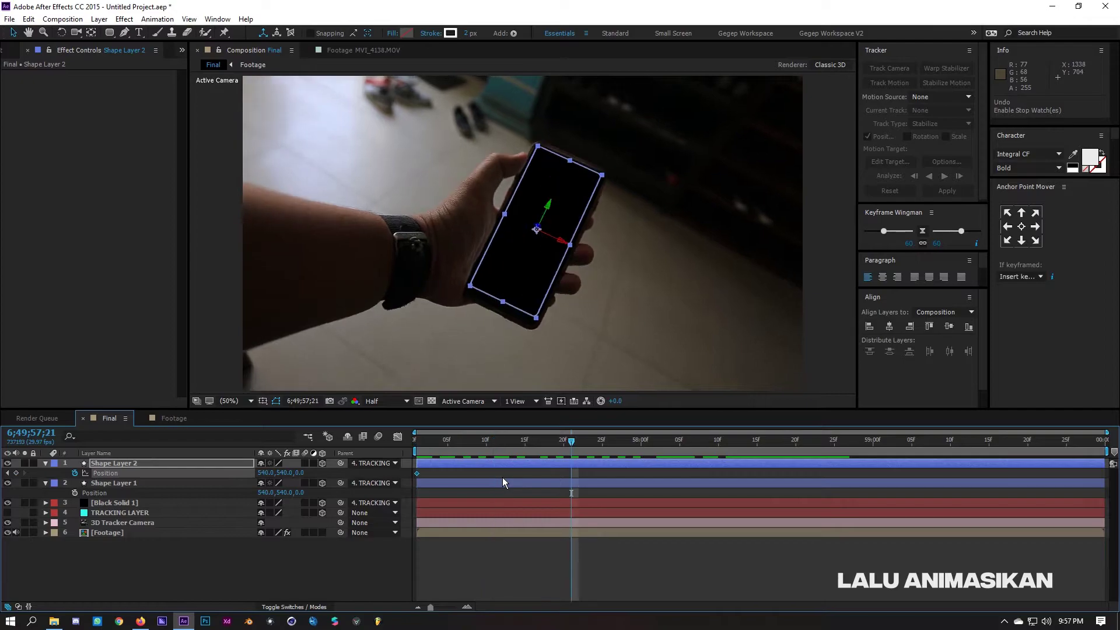
click(16, 473)
- Shift Shape Layer 2 in time so that it and its first Position keyframe start at 6;49;57;20
key(Page_Up)
drag(433, 466, 573, 462)
click(587, 562)
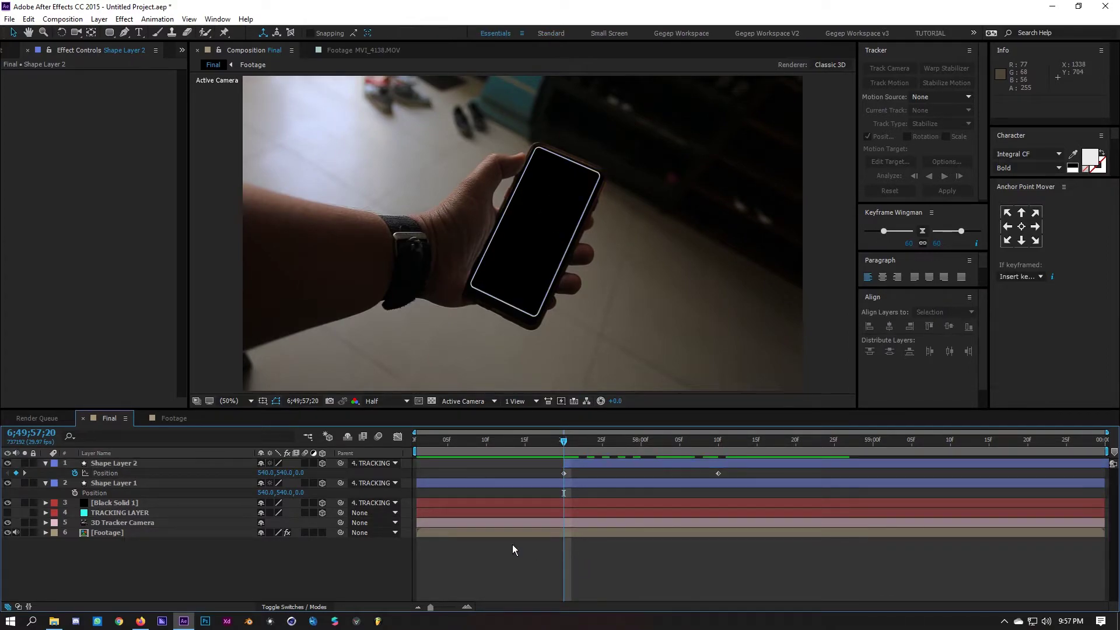
- Move Shape Layer 2 along its Z axis to about 540, 540, -419.4 at its second Position keyframe, 6;49;58;10
click(579, 463)
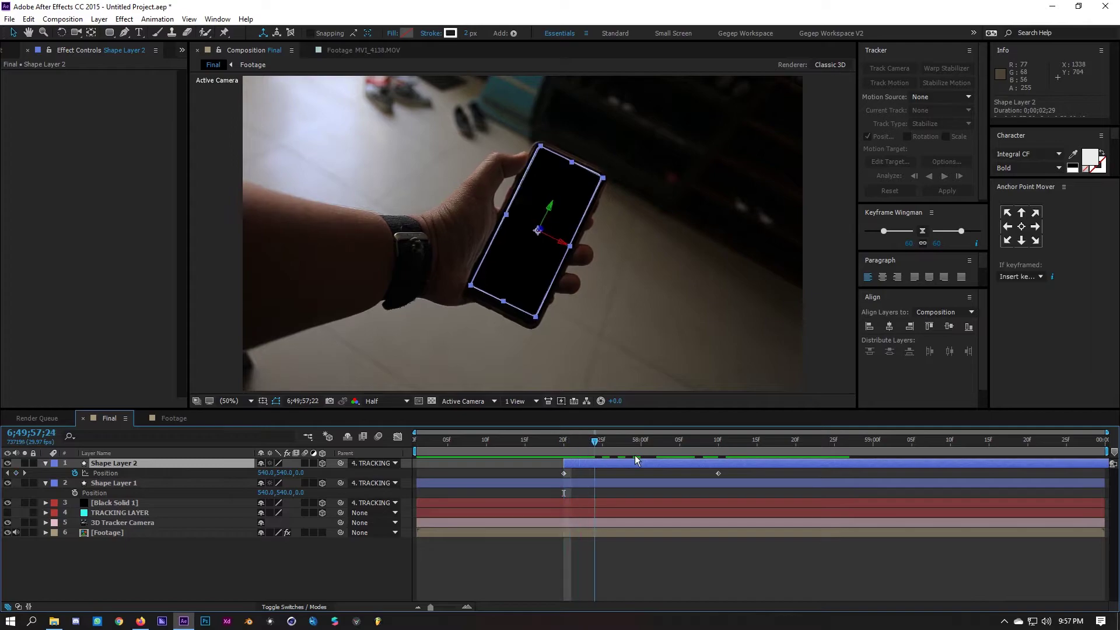
key(k)
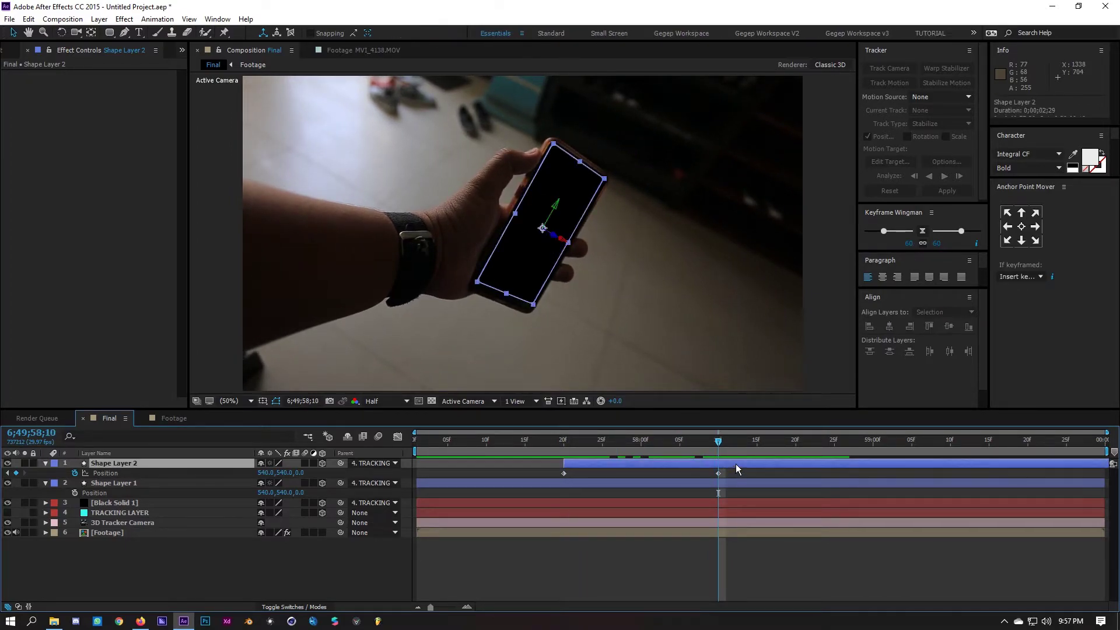
drag(747, 450, 934, 449)
drag(848, 447, 721, 462)
drag(551, 235, 661, 290)
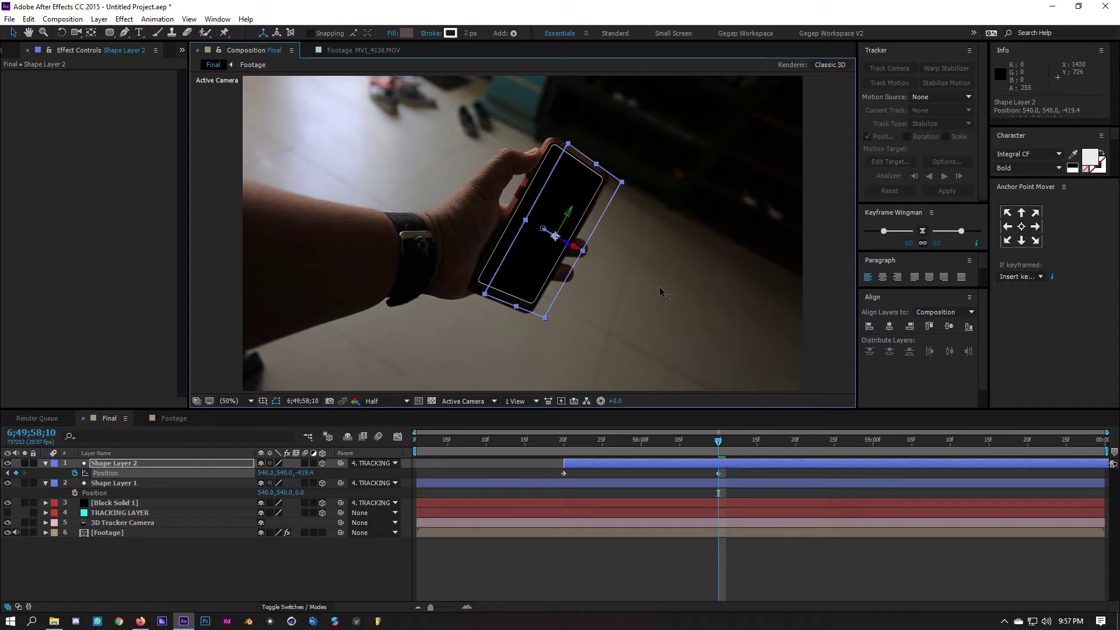
drag(718, 445, 719, 472)
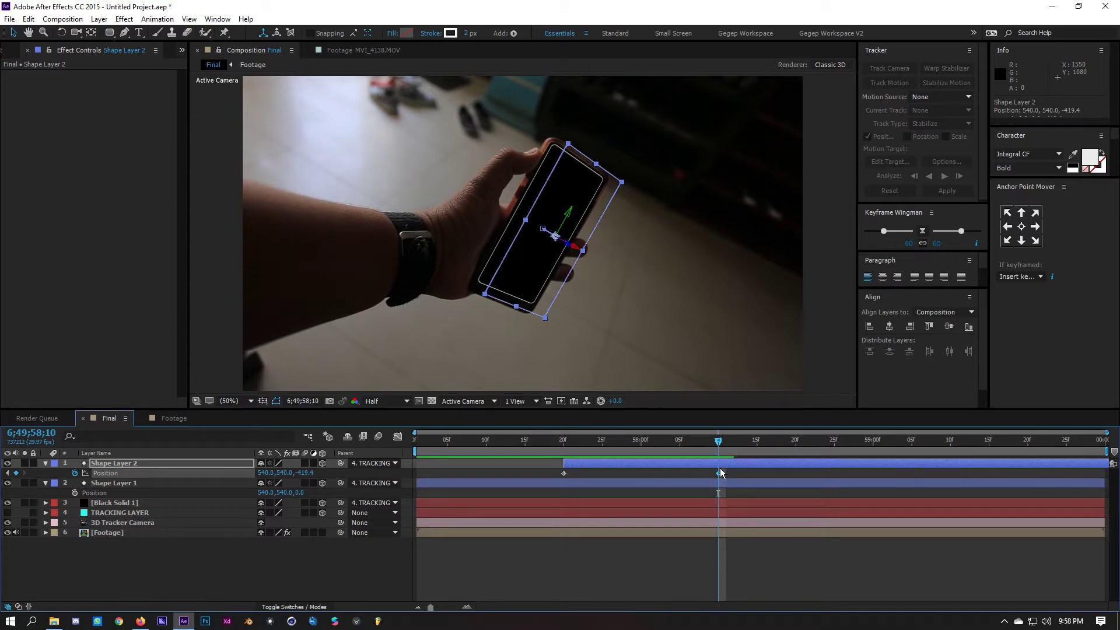
- Duplicate Shape Layer 2, keep only the copy's first Position keyframe, and shift the copy to start at 6;49;58;10
key(ctrl+d)
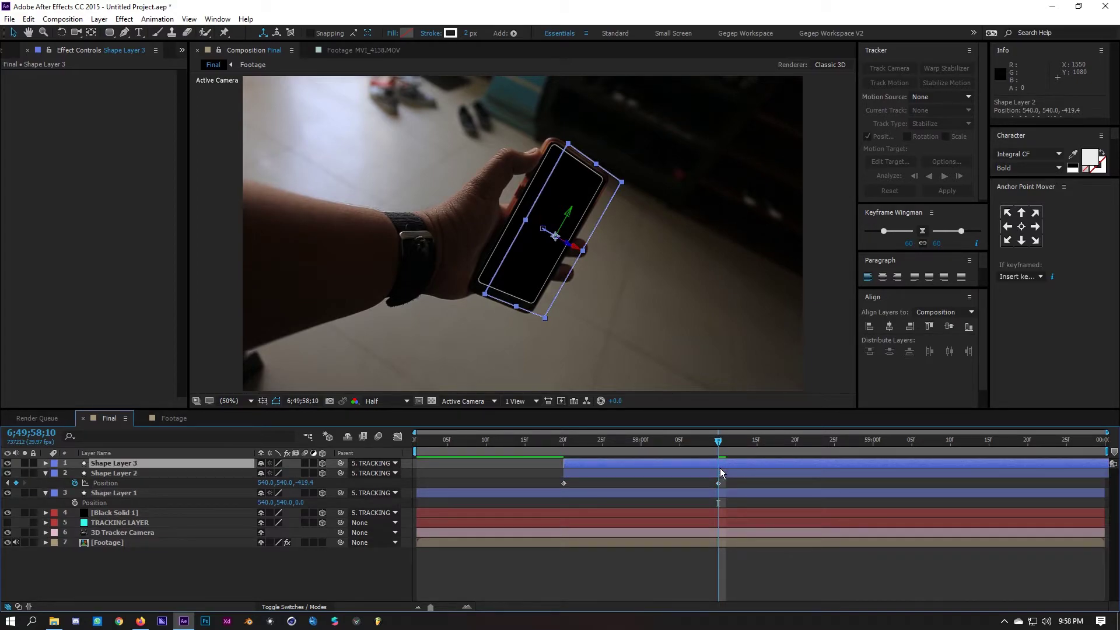
key(p)
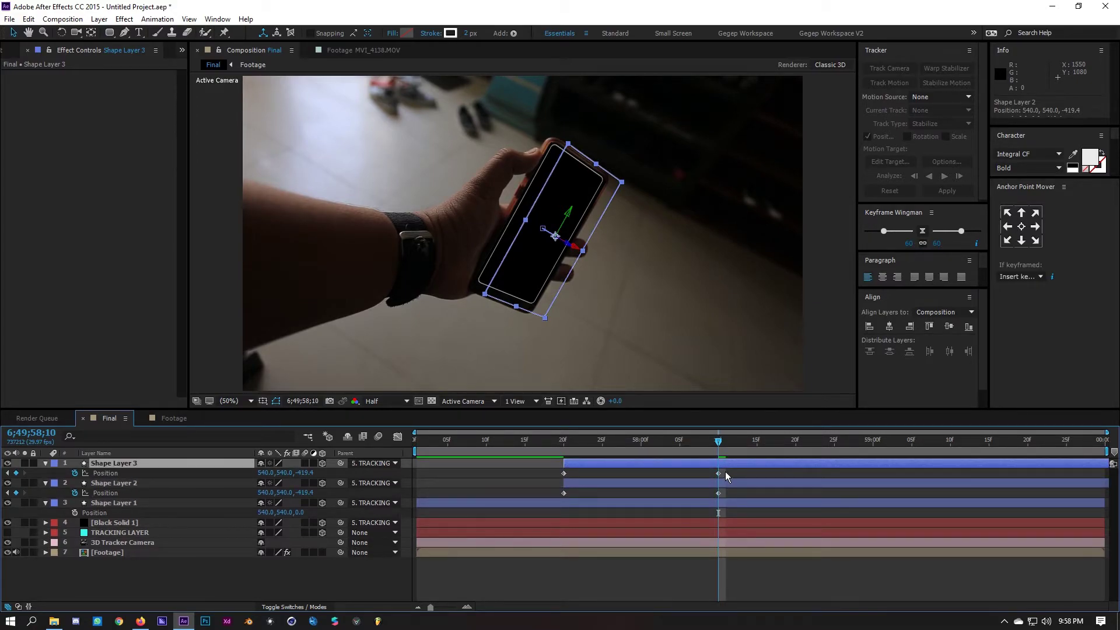
drag(726, 471, 674, 462)
key(Delete)
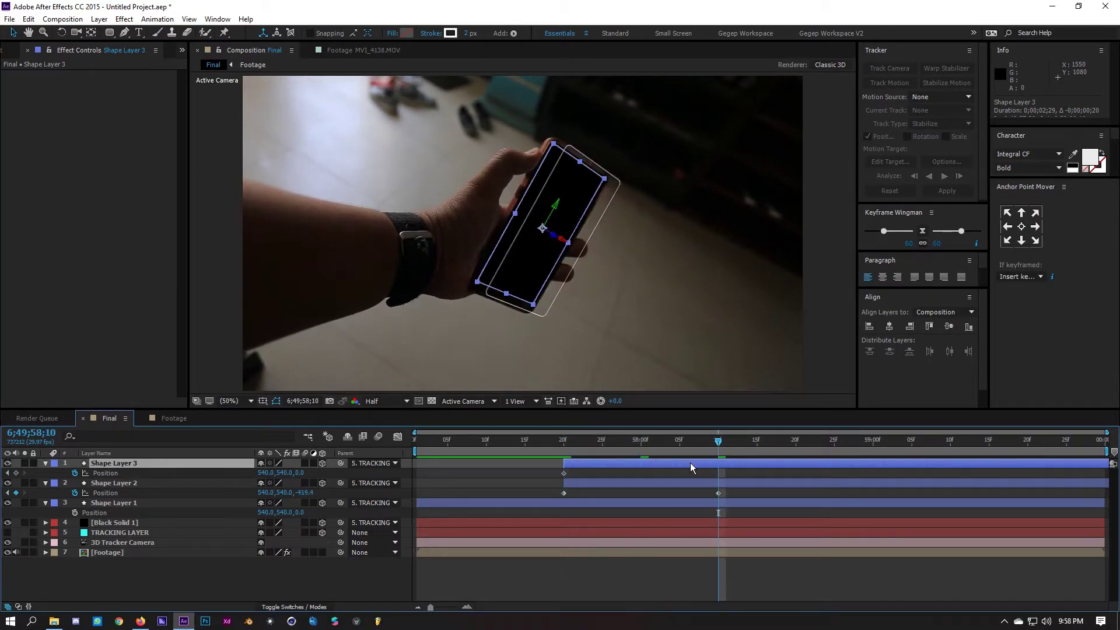
drag(613, 465, 738, 470)
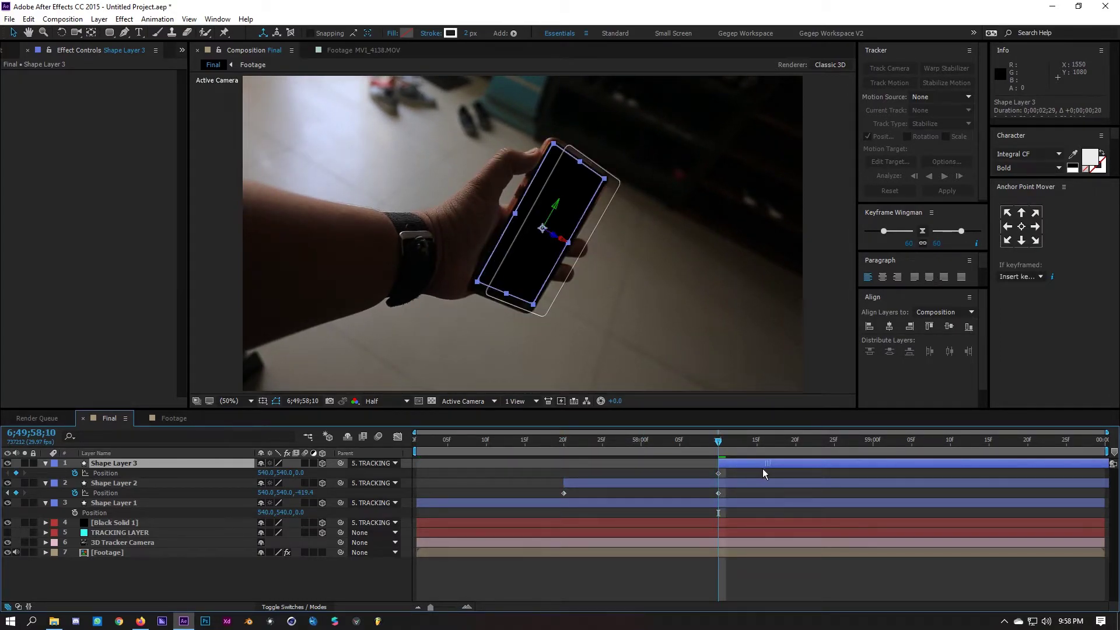
- Move Shape Layer 3 along its Z axis at 6;49;59;00 to add a second Position keyframe
key(shift+Page_Down)
key(shift+Page_Down)
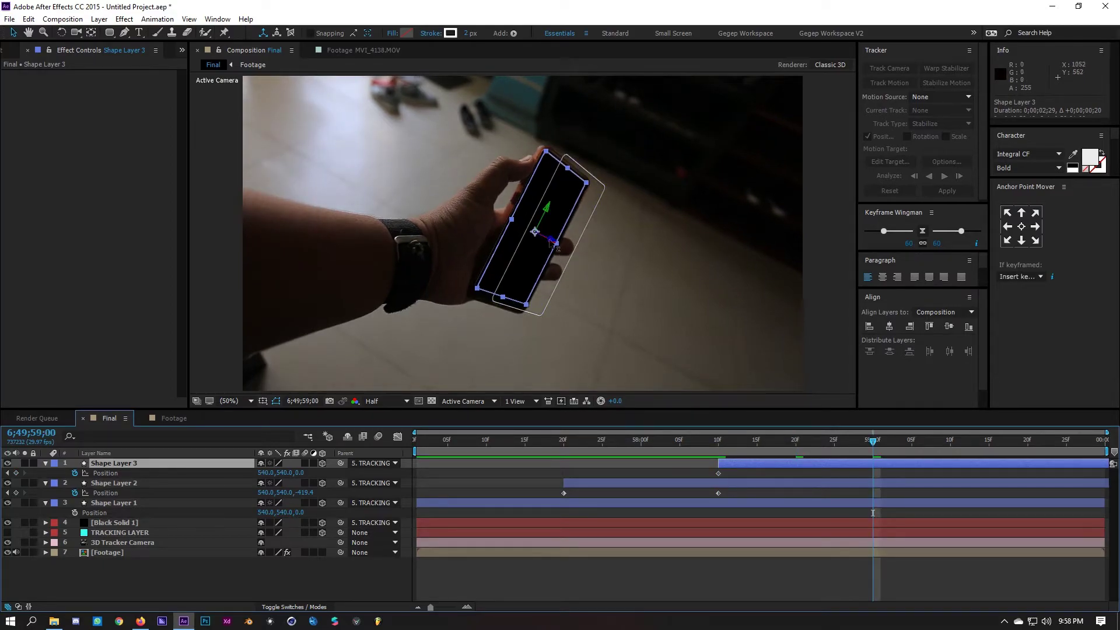
drag(551, 240, 797, 337)
key(ctrl+s)
key(Escape)
- Play back the composition from the beginning to check the motion of the duplicated outlines
drag(864, 454, 370, 526)
click(496, 580)
key(space)
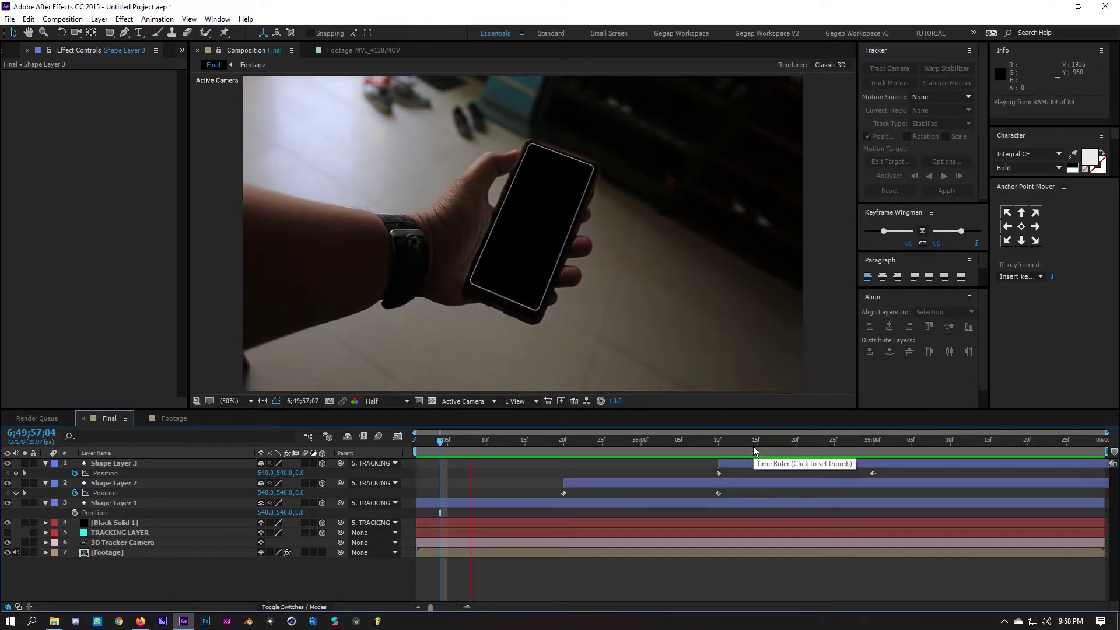
key(space)
key(space)
- Return to 6;49;58;10 and delete Shape Layer 3
drag(742, 443, 718, 443)
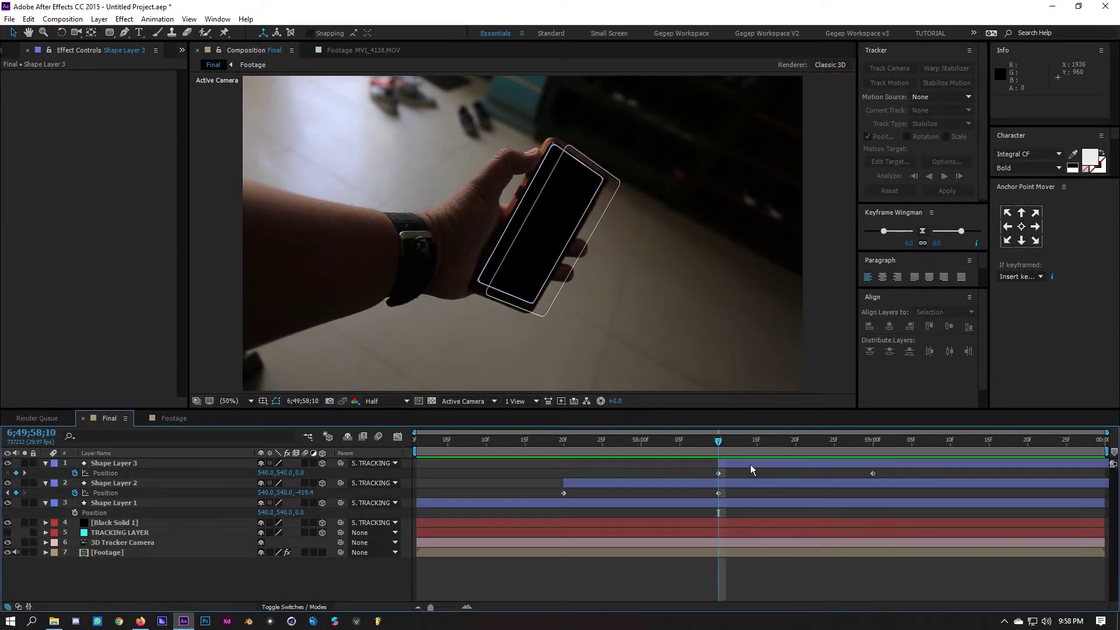
click(751, 465)
key(Delete)
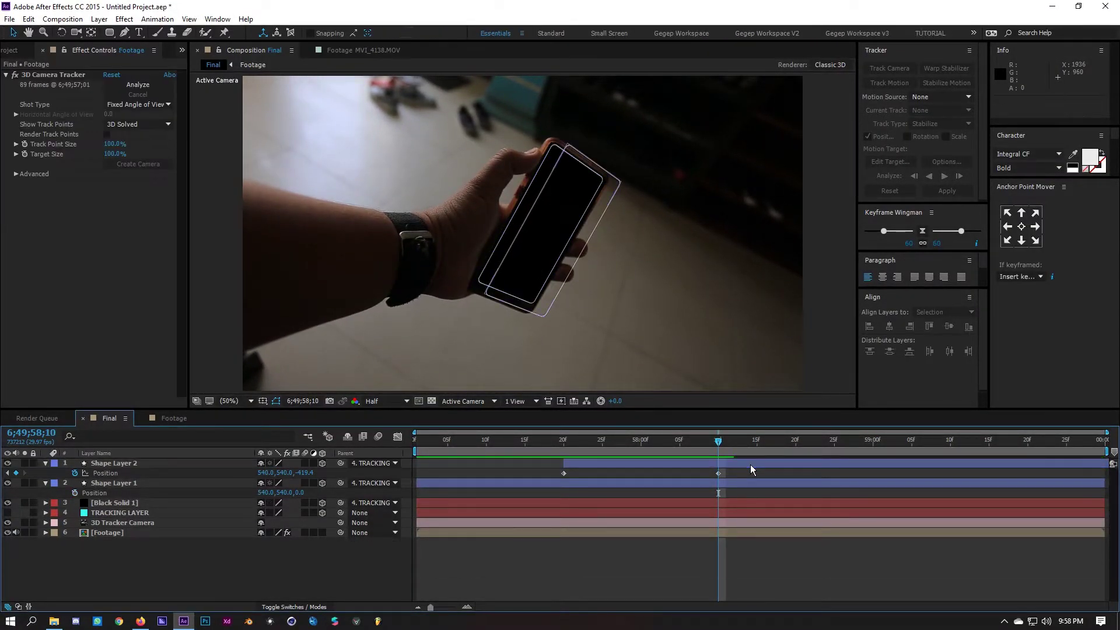
- Duplicate Shape Layer 2 with its Position keyframes and shift the copy to start at 6;49;58;10
key(ctrl+d)
key(u)
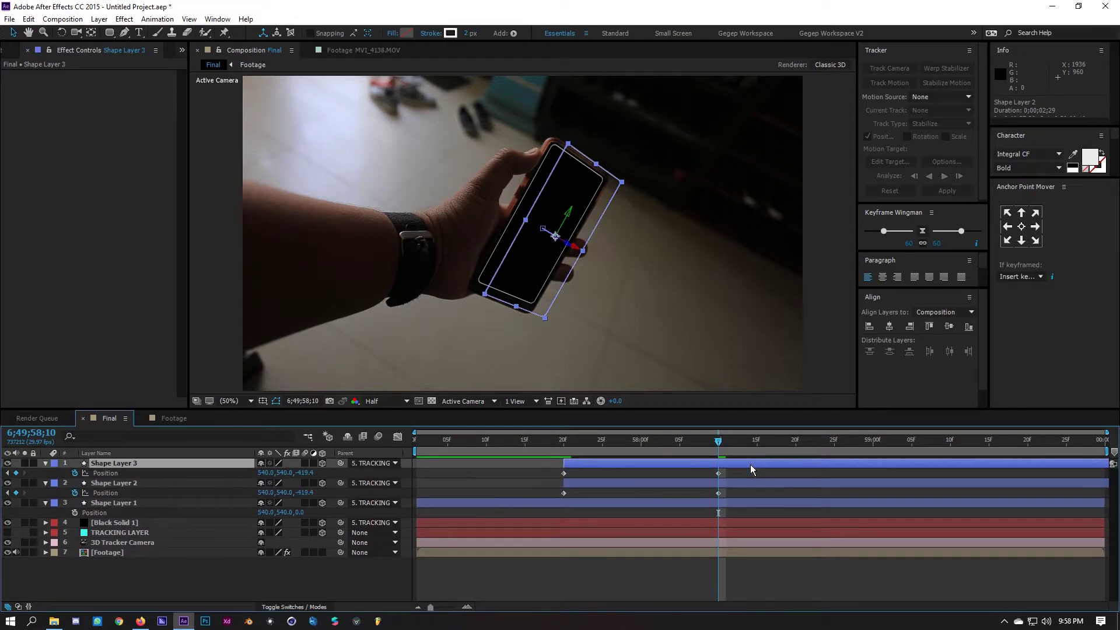
drag(754, 464, 898, 464)
mouse_move(762, 470)
mouse_down()
mouse_move(697, 477)
mouse_move(884, 472)
mouse_up()
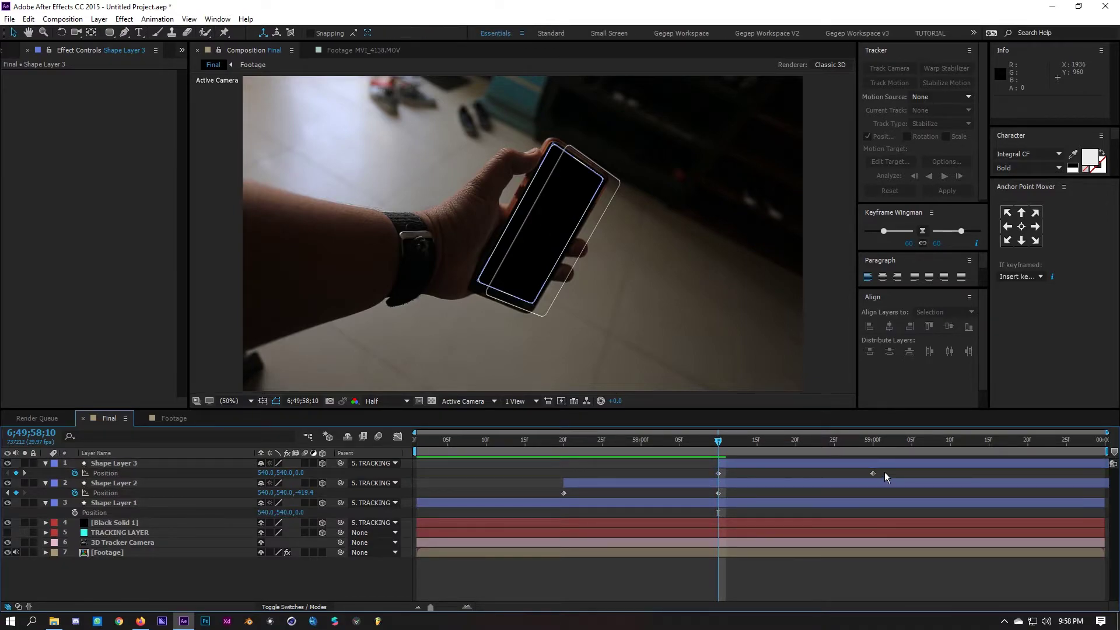
- Shift Shape Layer 3's Position keyframes 20 frames earlier and delete the first, keeping the -419.4 keyframe at 6;49;58;10
drag(707, 477, 691, 476)
drag(874, 472, 720, 474)
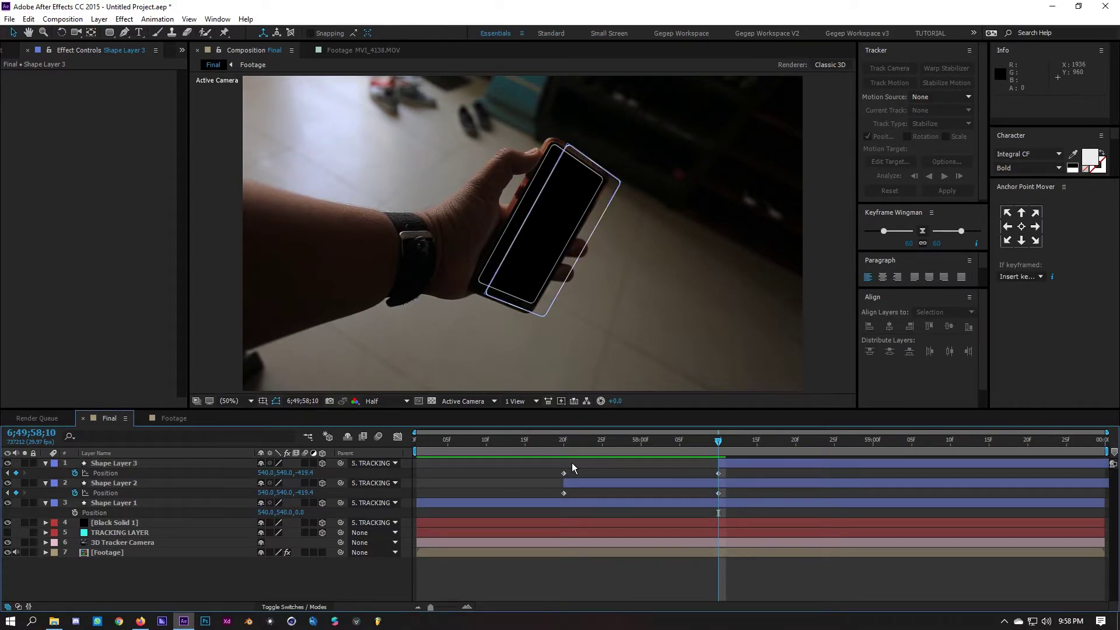
drag(571, 464, 538, 482)
key(Delete)
- Move Shape Layer 3 farther out from the phone along Z to -835.3 at 6;49;59;00
key(shift+Page_Down)
key(shift+Page_Down)
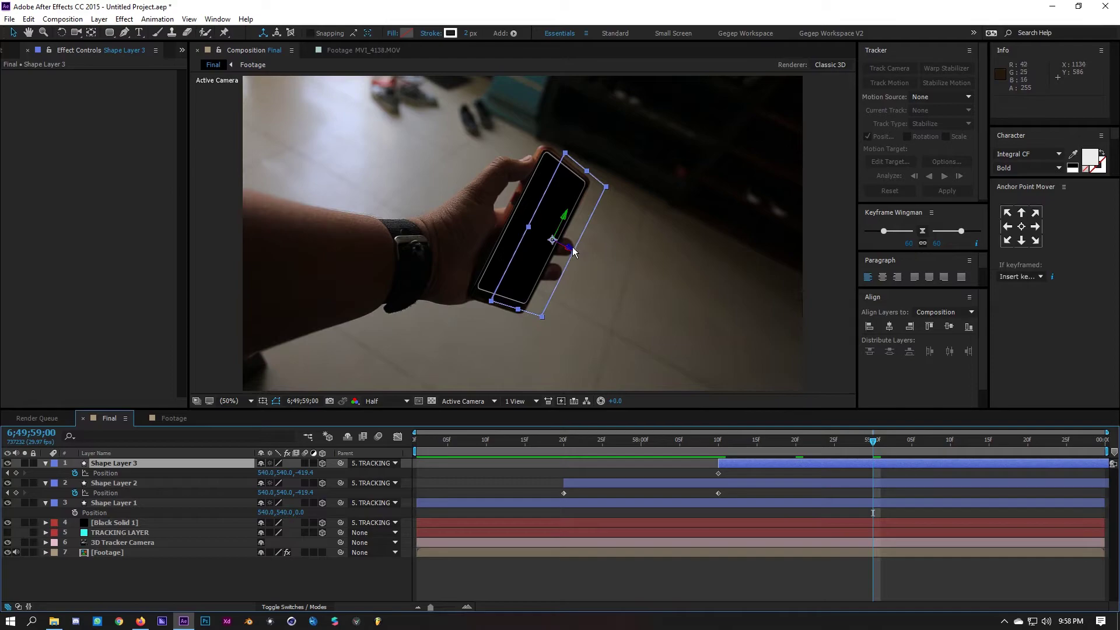
drag(572, 250, 685, 286)
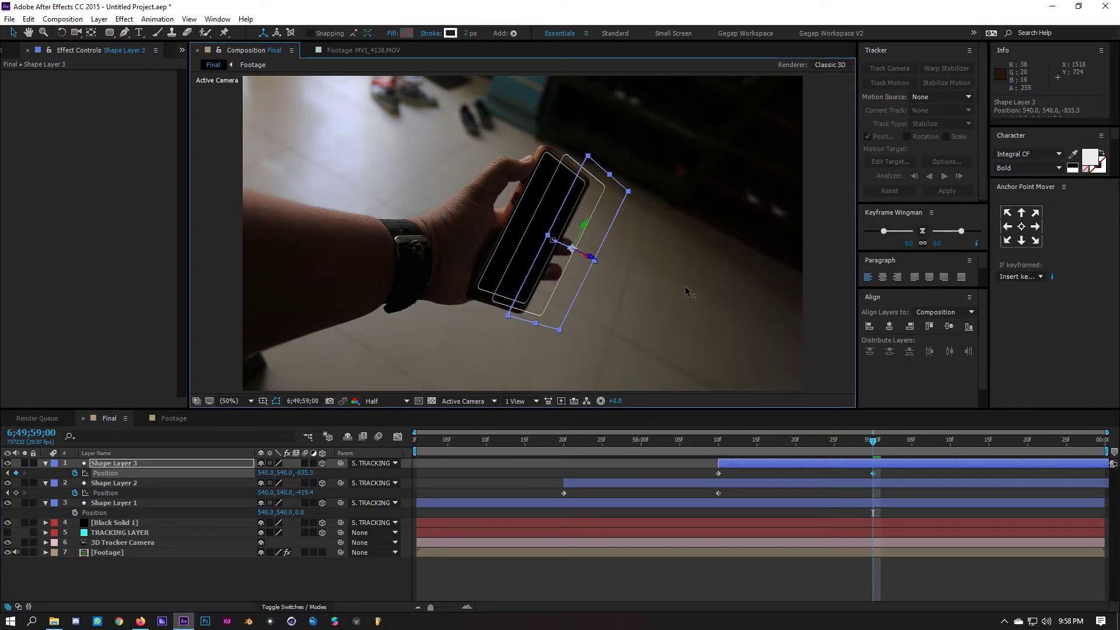
- Play back the composition from the start to check Shape Layer 3's outward motion
drag(871, 442, 417, 477)
key(space)
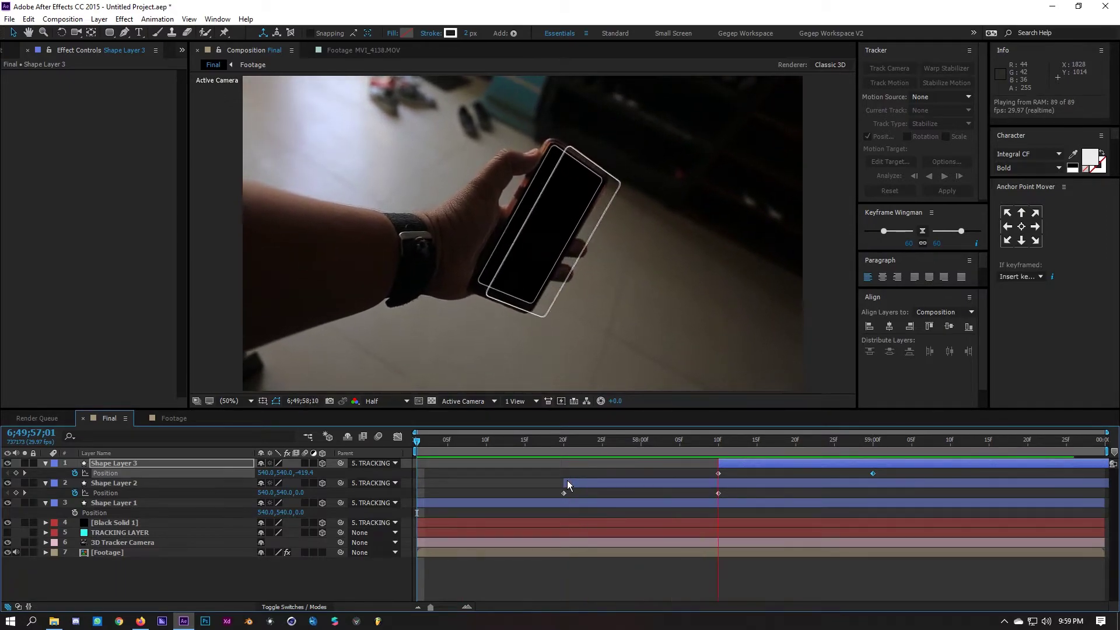
key(space)
- Duplicate Shape Layer 3, reveal the copy's Position keyframes, and shift it 20 frames to start at 6;49;59;00
click(879, 442)
key(ctrl+d)
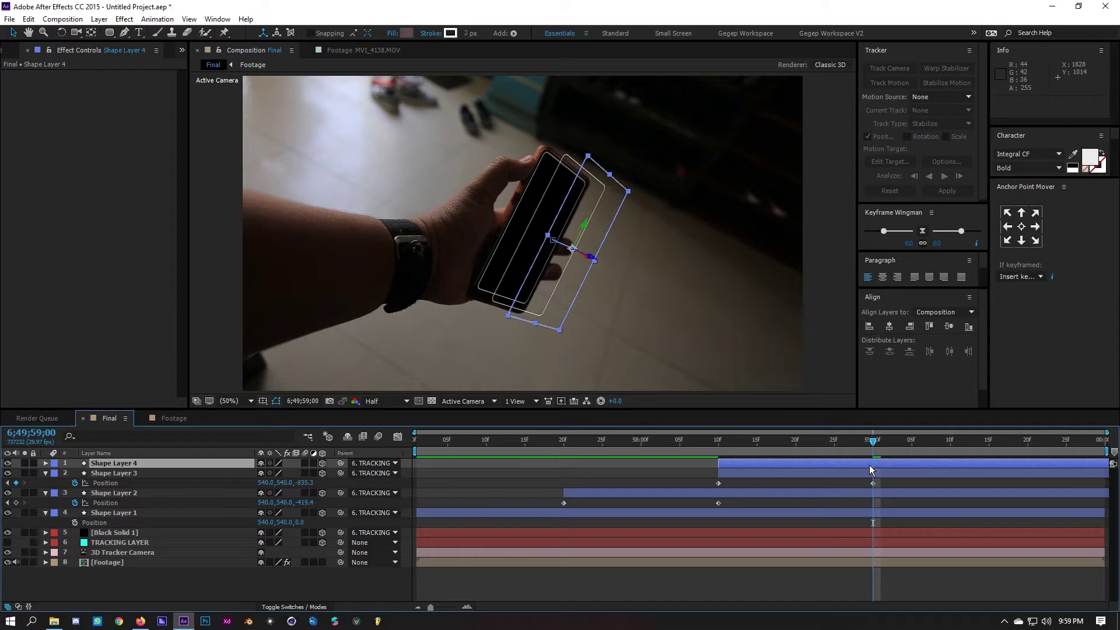
key(p)
drag(870, 464, 1025, 465)
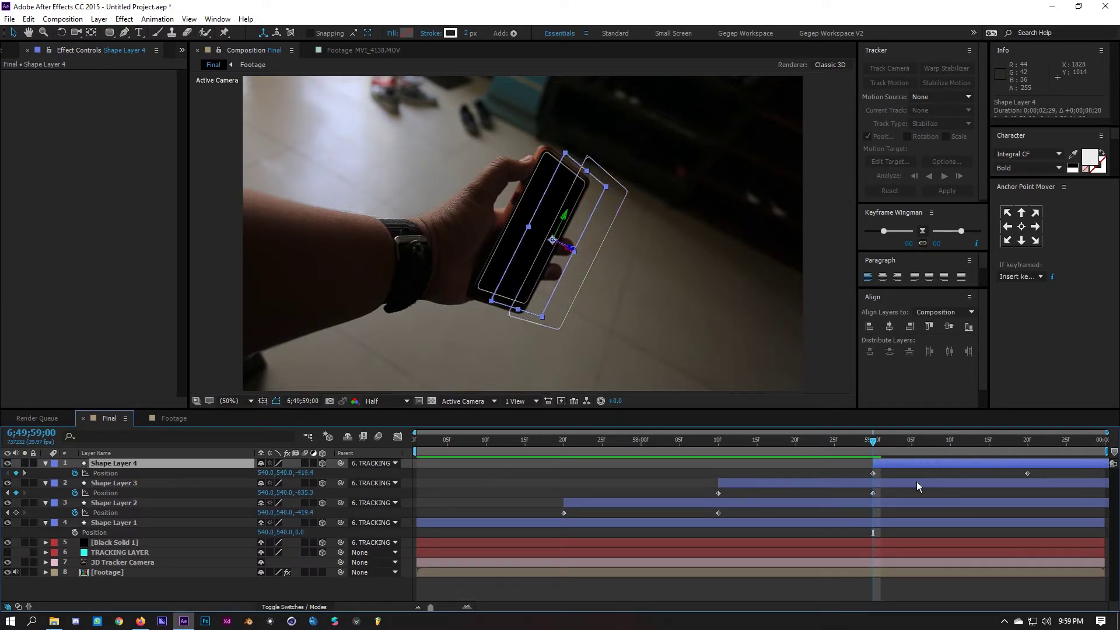
- Shift Shape Layer 4's Position keyframes 20 frames earlier and delete the first, keeping the -835.3 keyframe at 6;49;59;00
mouse_move(867, 472)
mouse_down()
mouse_move(1035, 479)
mouse_move(873, 476)
mouse_up()
click(824, 476)
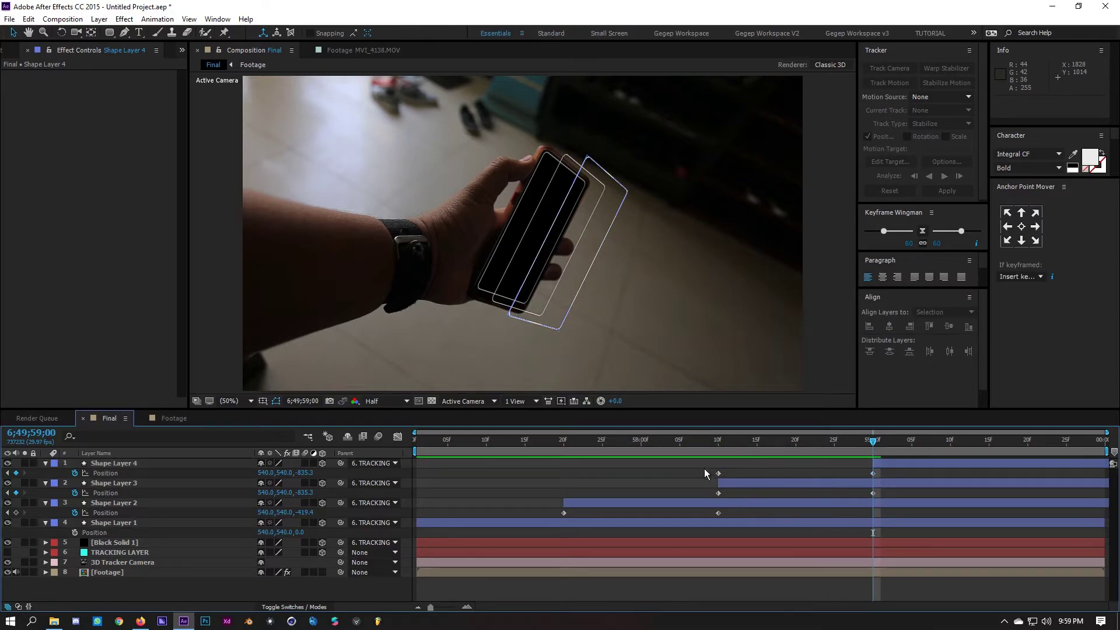
drag(705, 467, 734, 474)
key(Delete)
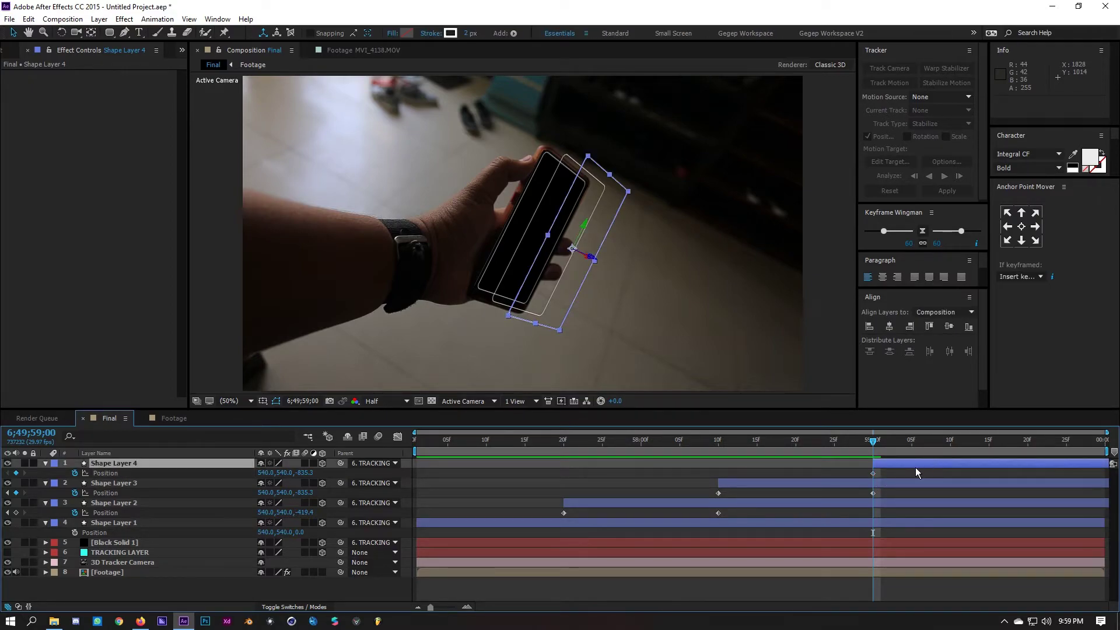
- Move Shape Layer 4 farther out from the phone along Z at 6;49;59;20
key(shift+Page_Down)
key(shift+Page_Down)
drag(553, 206, 531, 80)
drag(516, 39, 511, 21)
- Play back the composition from 6;49;57;01 to check the motion of all four outlines
drag(955, 448, 343, 471)
click(463, 589)
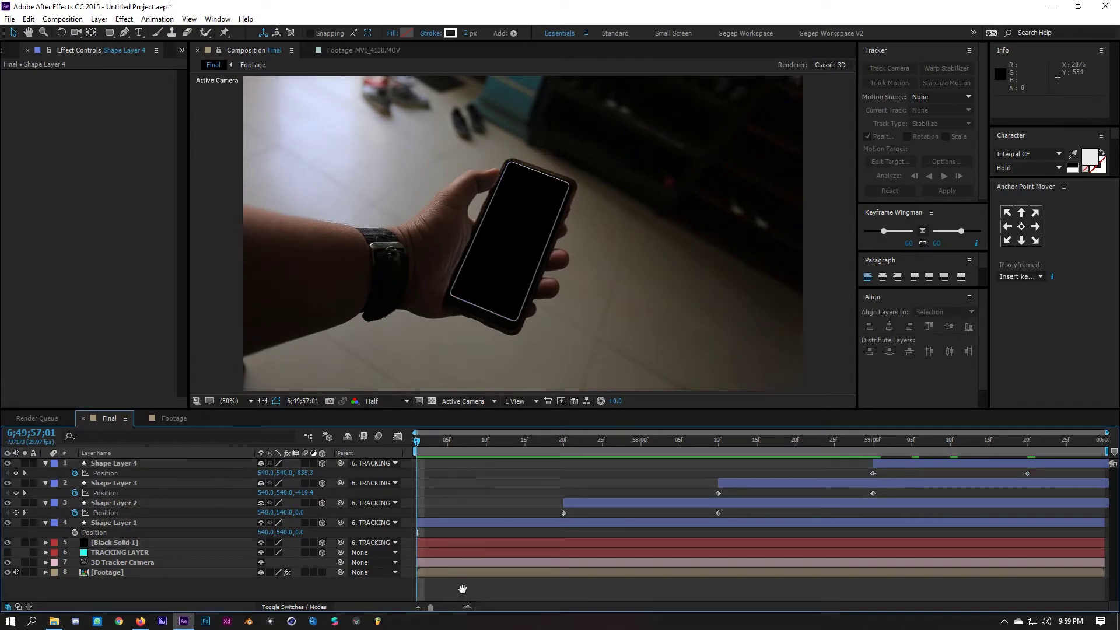
key(space)
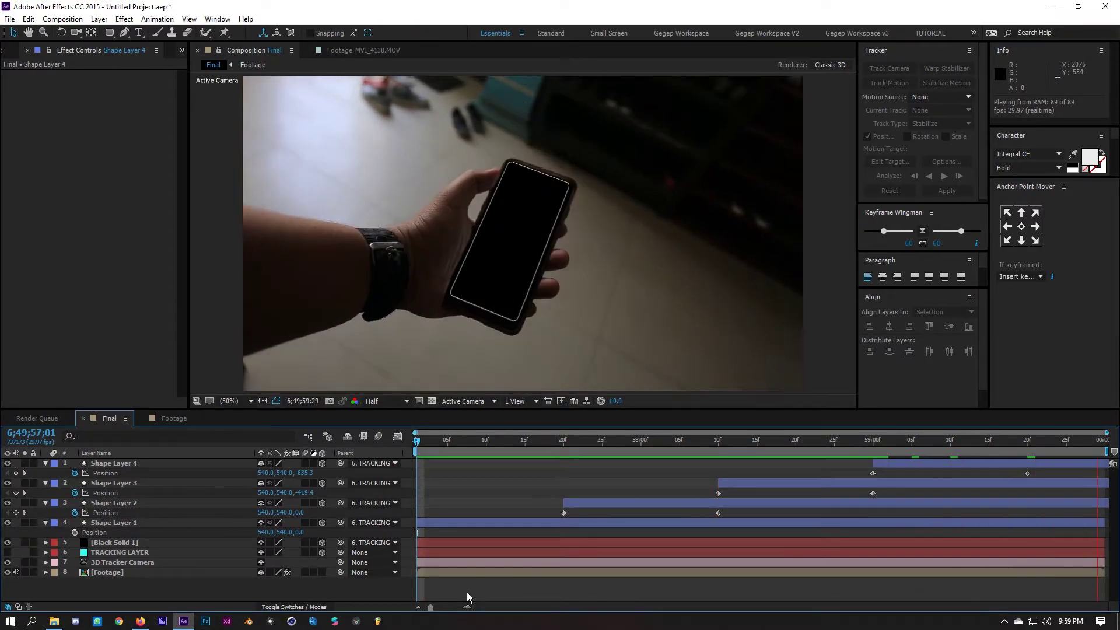
key(space)
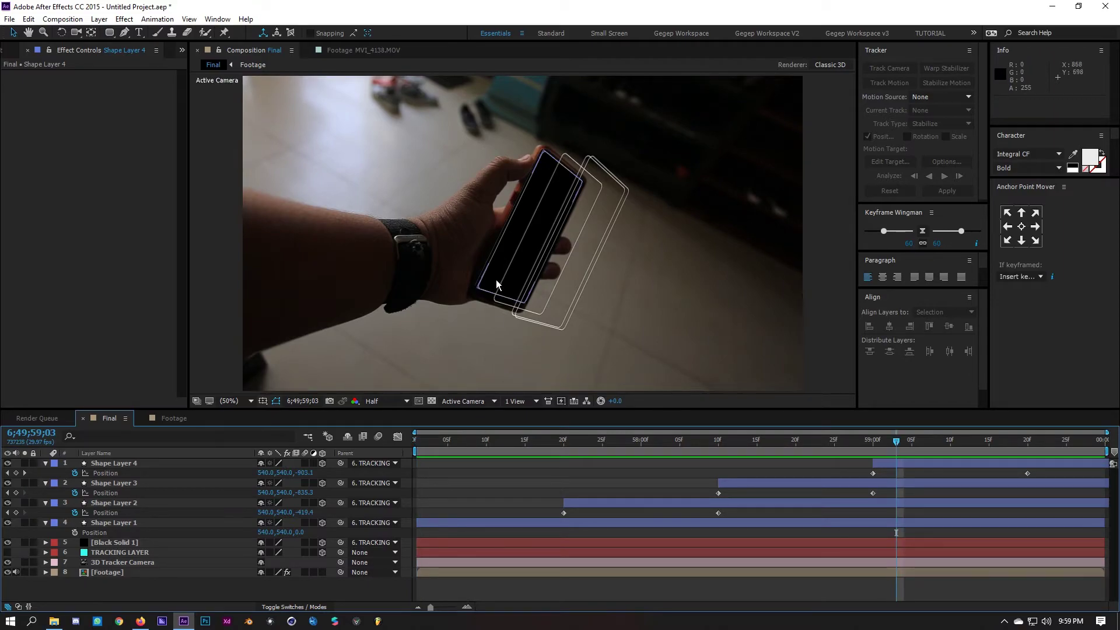
- Set Shape Layer 1's stroke color to red FF0000 and deselect the layer
click(496, 279)
click(450, 34)
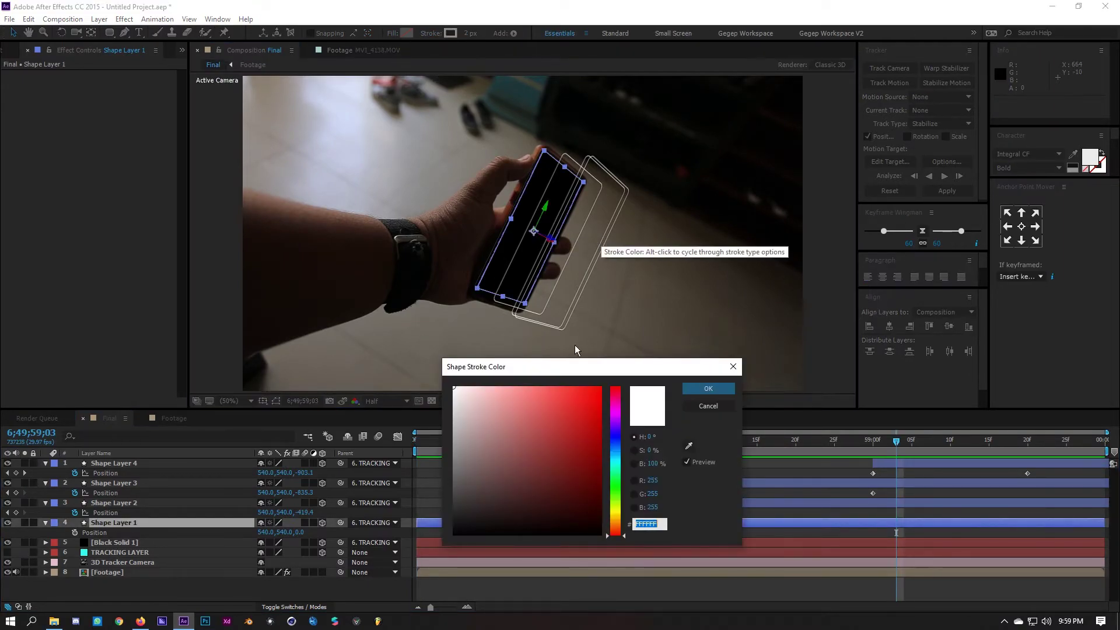
click(601, 387)
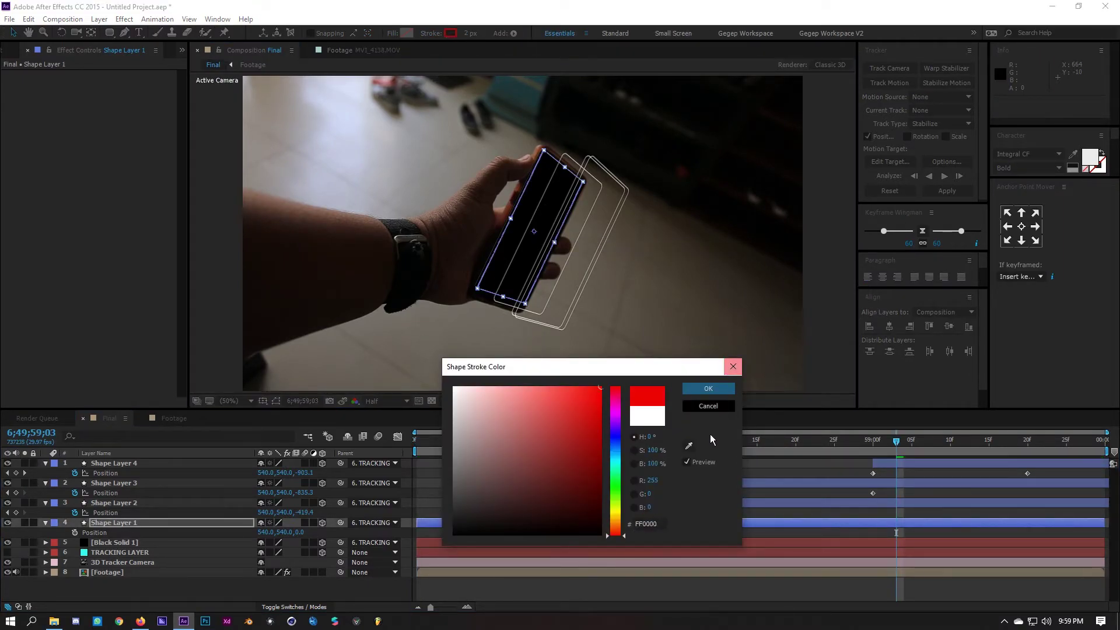
click(708, 389)
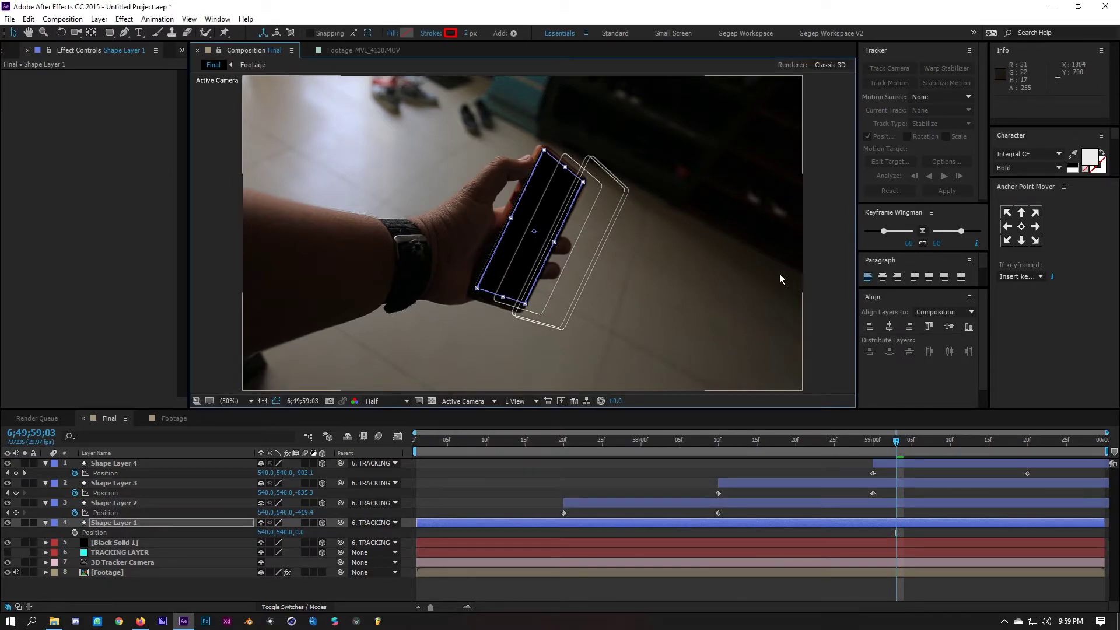
click(814, 240)
click(565, 241)
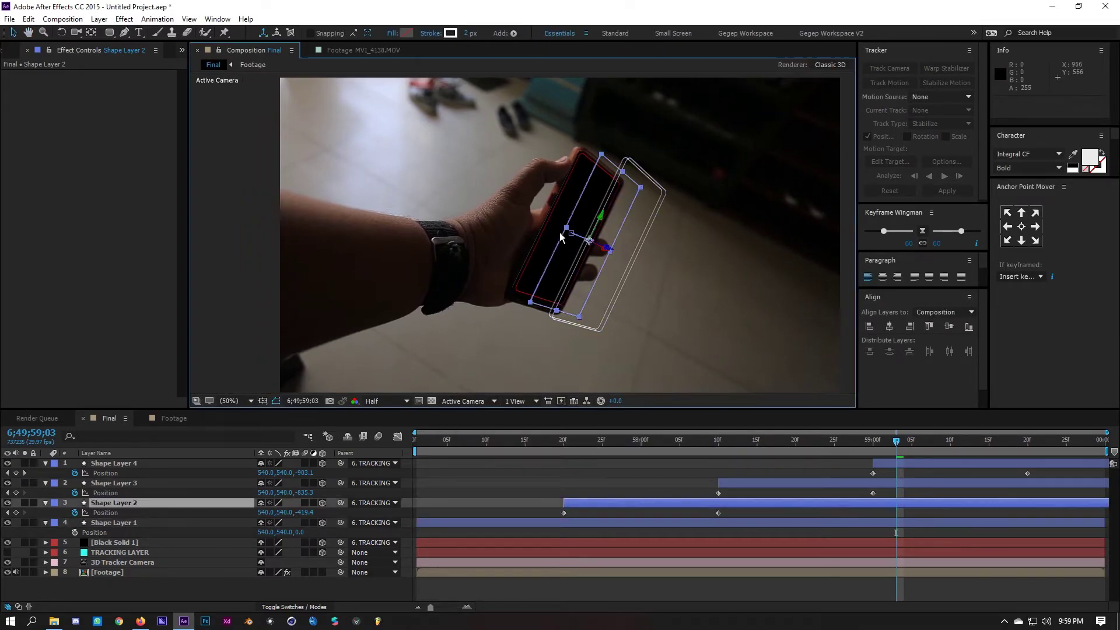
click(406, 32)
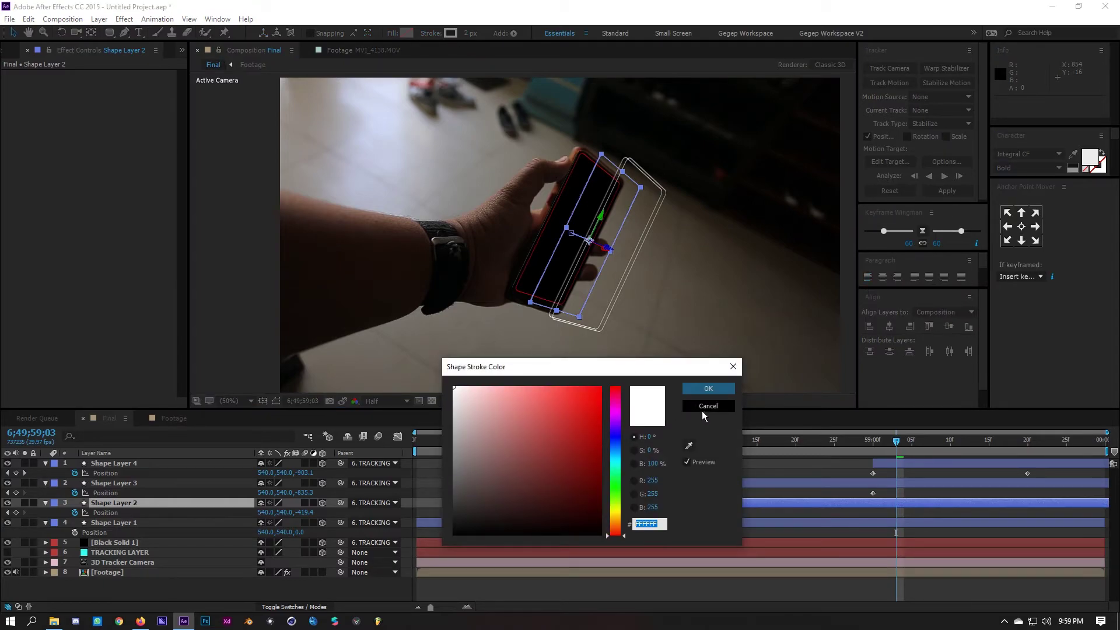
click(708, 408)
- Set Shape Layer 1's stroke color to yellow FCFF00 and deselect the layer
click(532, 288)
click(450, 33)
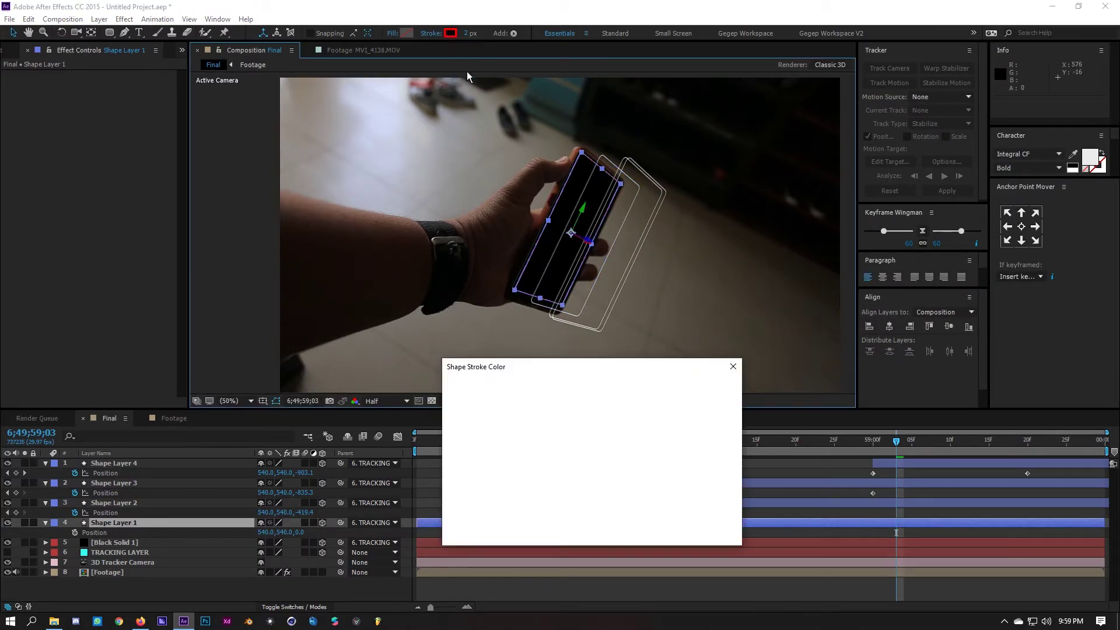
click(617, 513)
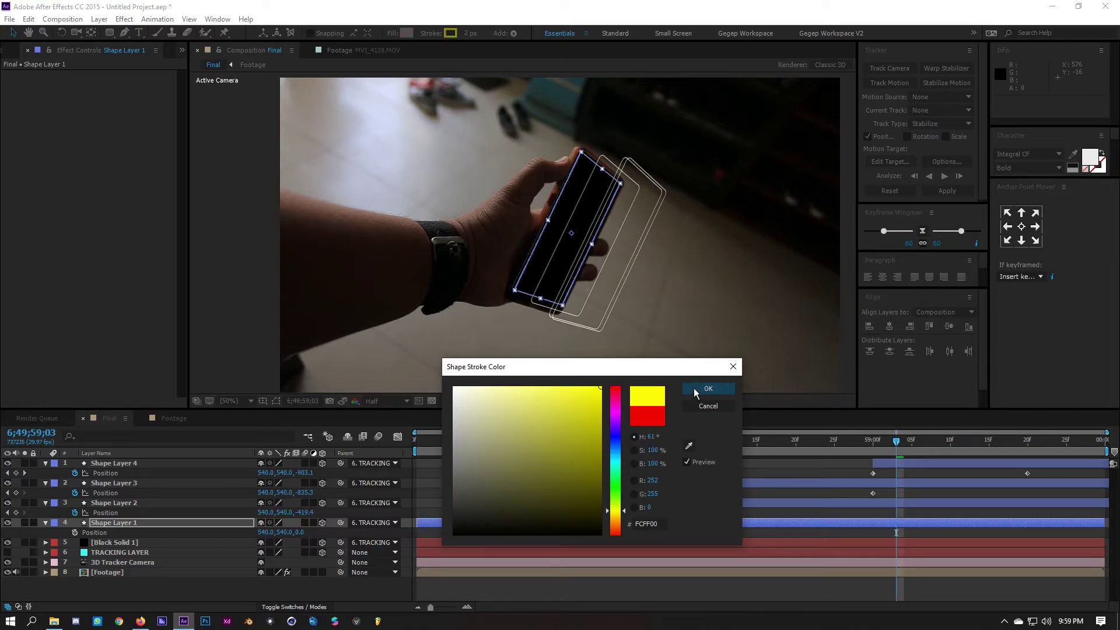
click(708, 389)
key(F2)
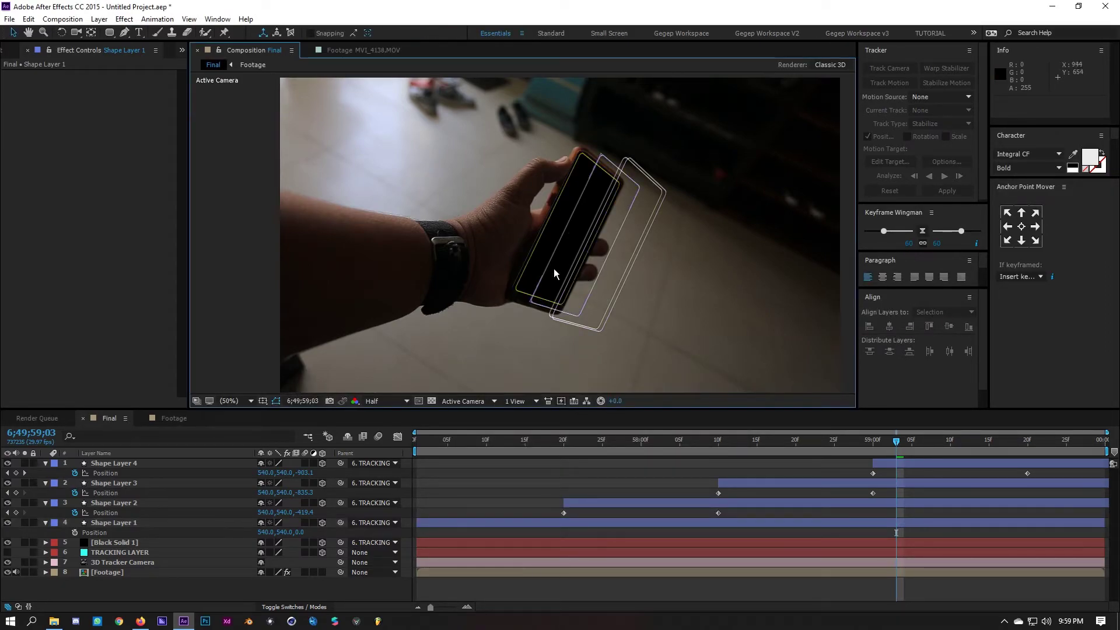
- Copy the hex code FCFF00 from Shape Layer 1's stroke color
click(532, 265)
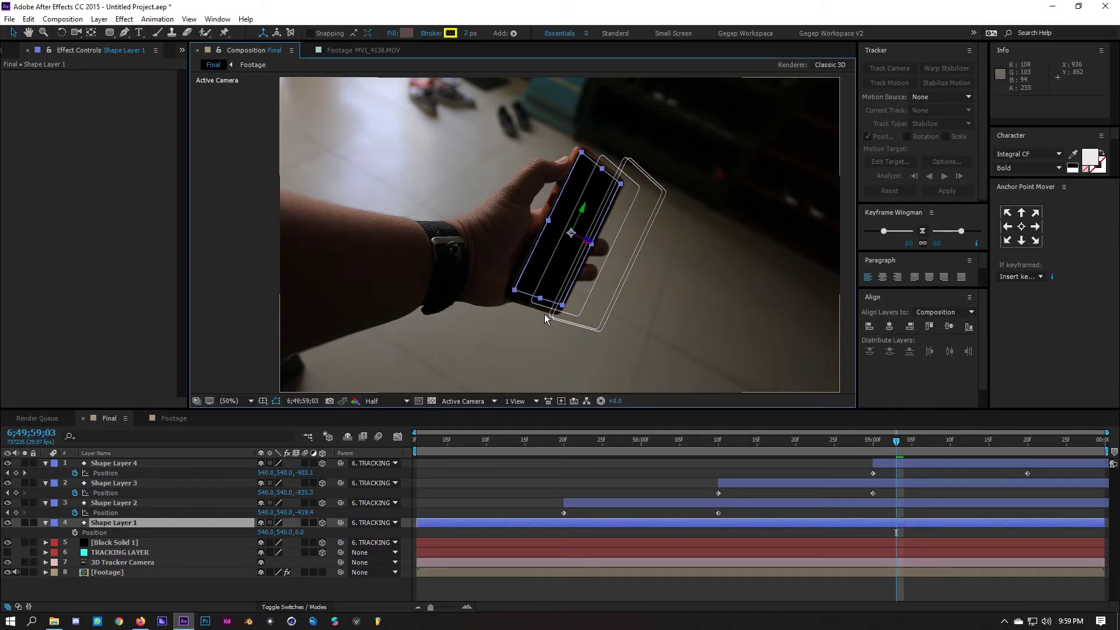
click(451, 33)
click(708, 388)
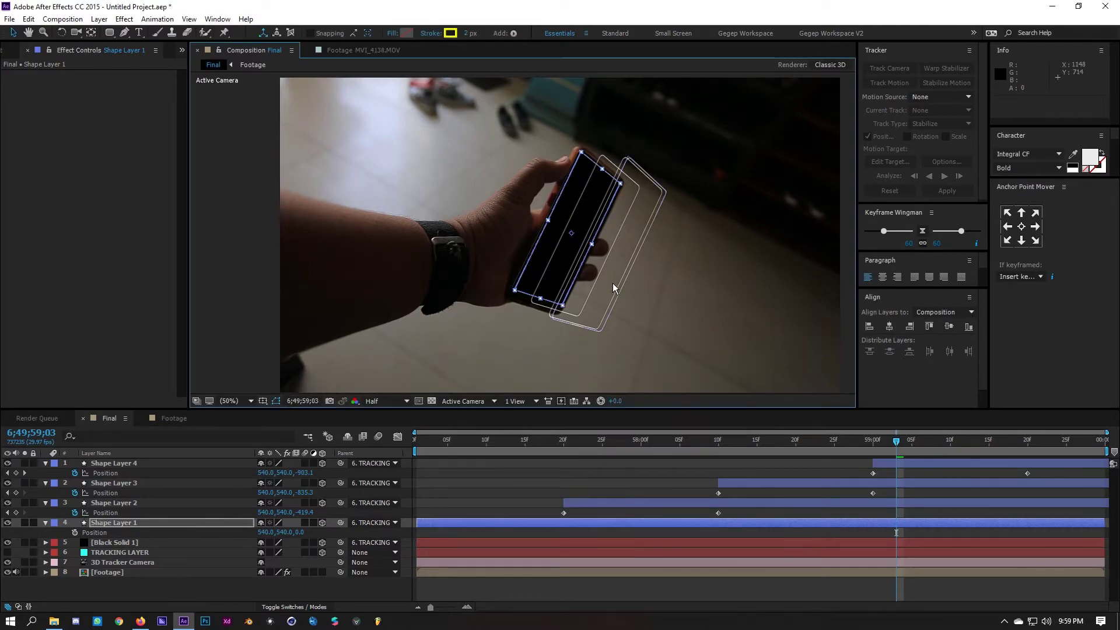
click(849, 203)
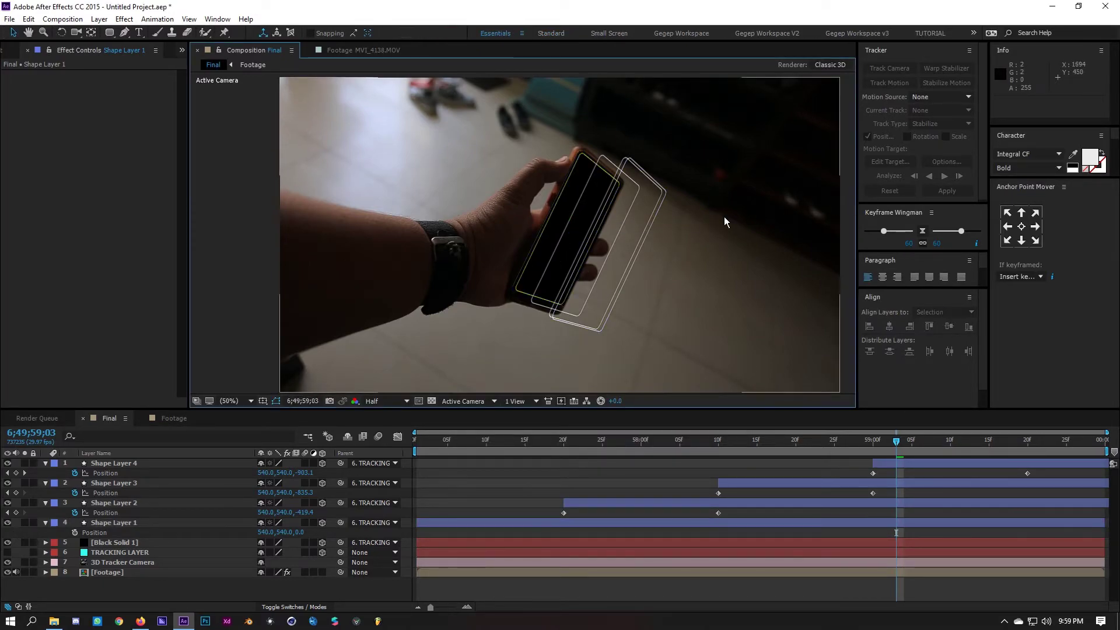
click(549, 218)
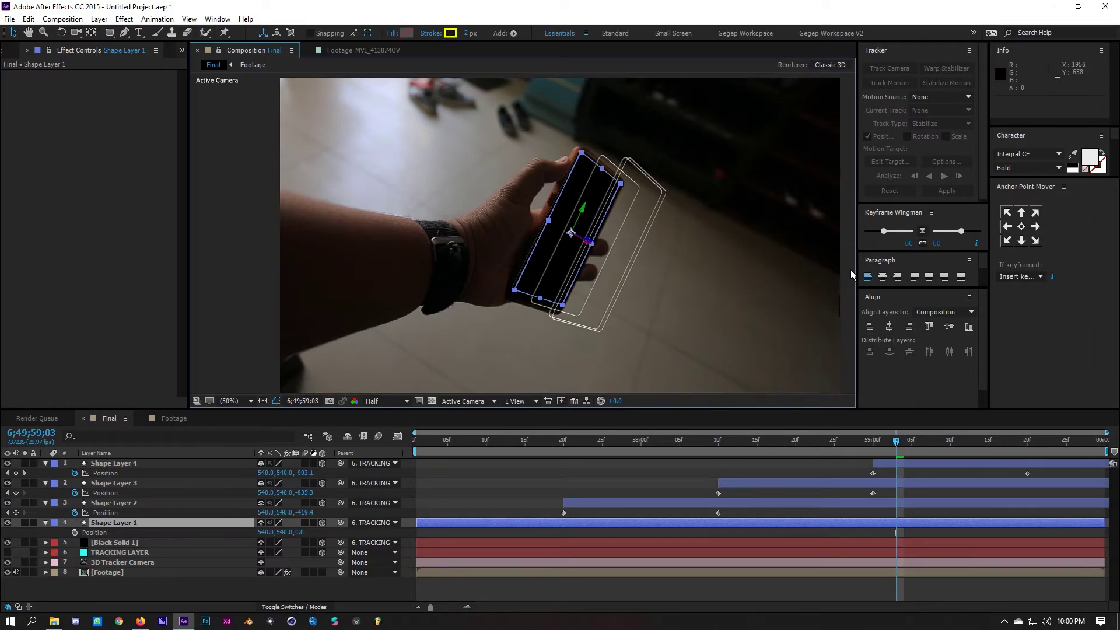
key(F2)
- Paste the yellow FCFF00 hex code as Shape Layer 2's stroke color
click(548, 275)
click(451, 34)
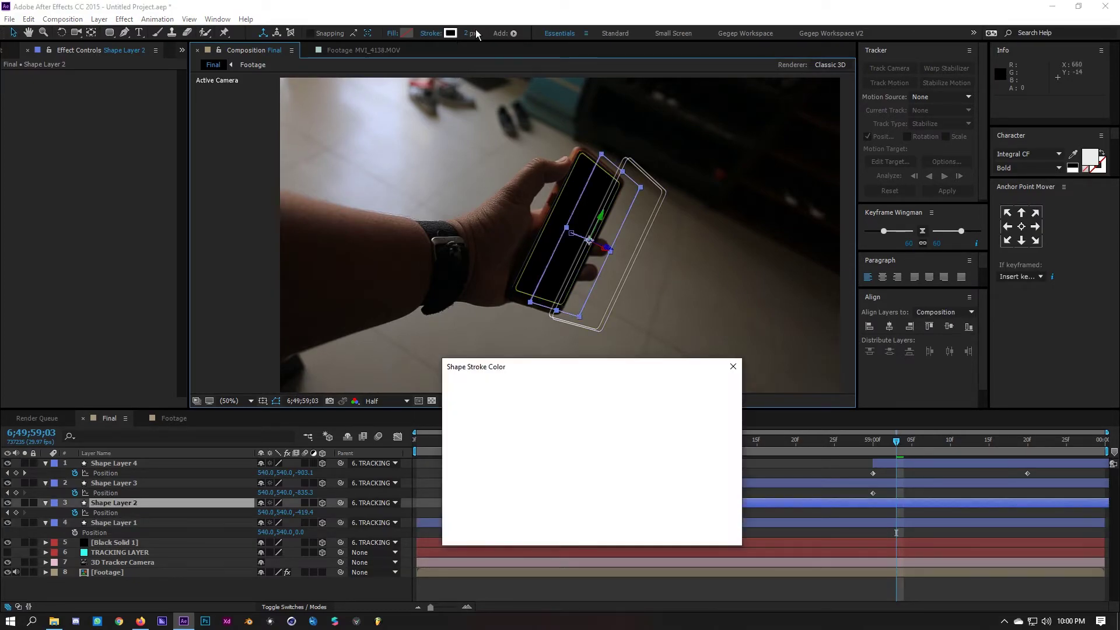
key(ctrl+v)
key(Return)
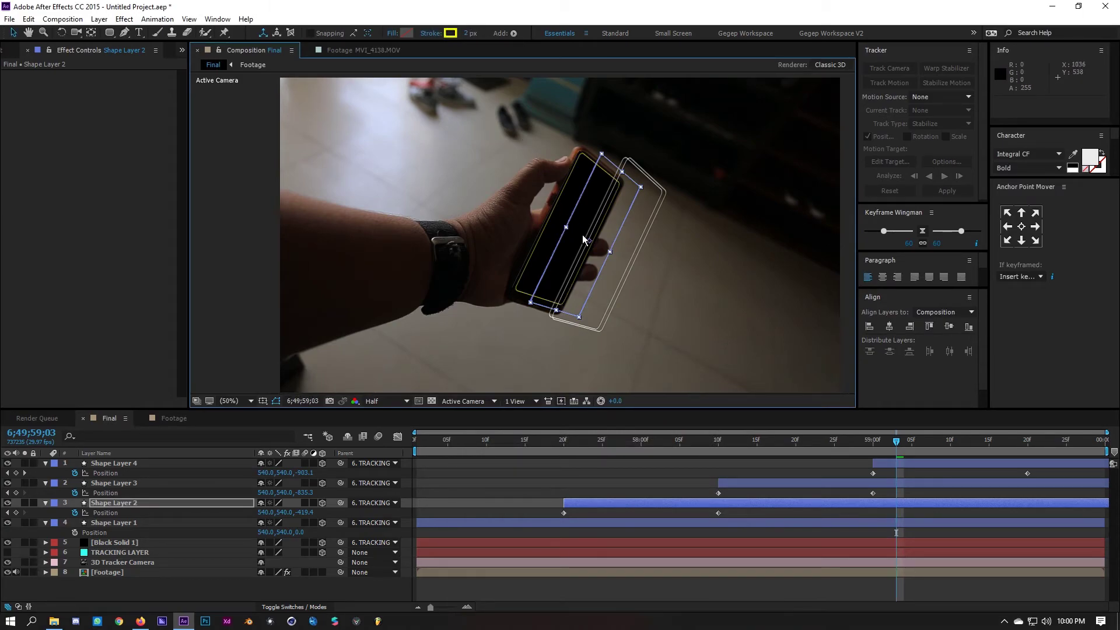
- Apply the same yellow FCFF00 stroke color to Shape Layer 3 and deselect it
click(208, 483)
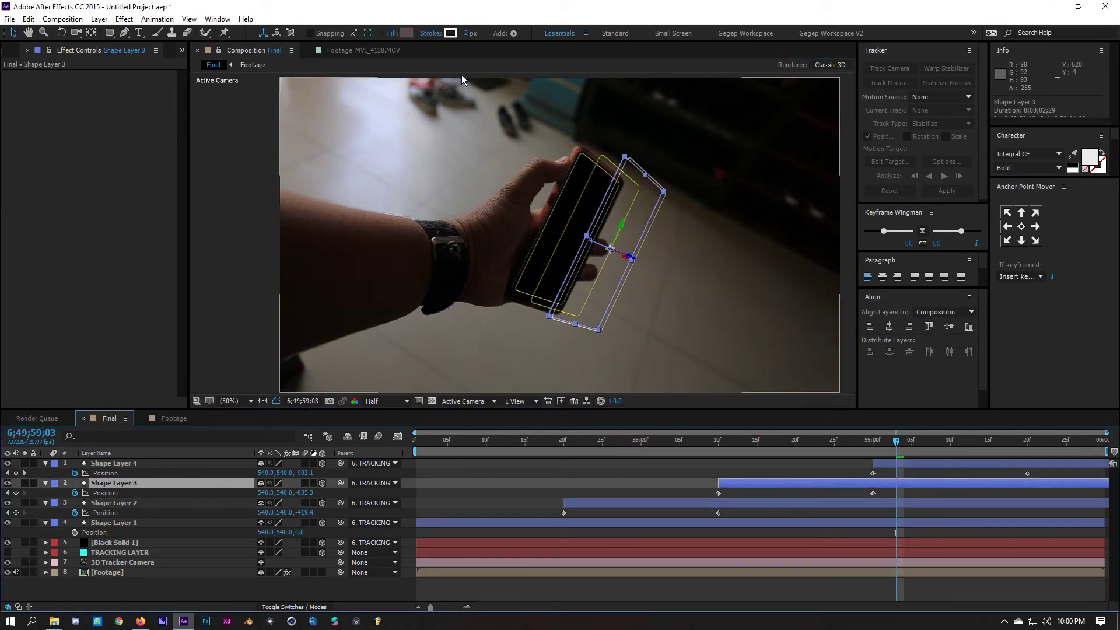
click(449, 32)
key(Return)
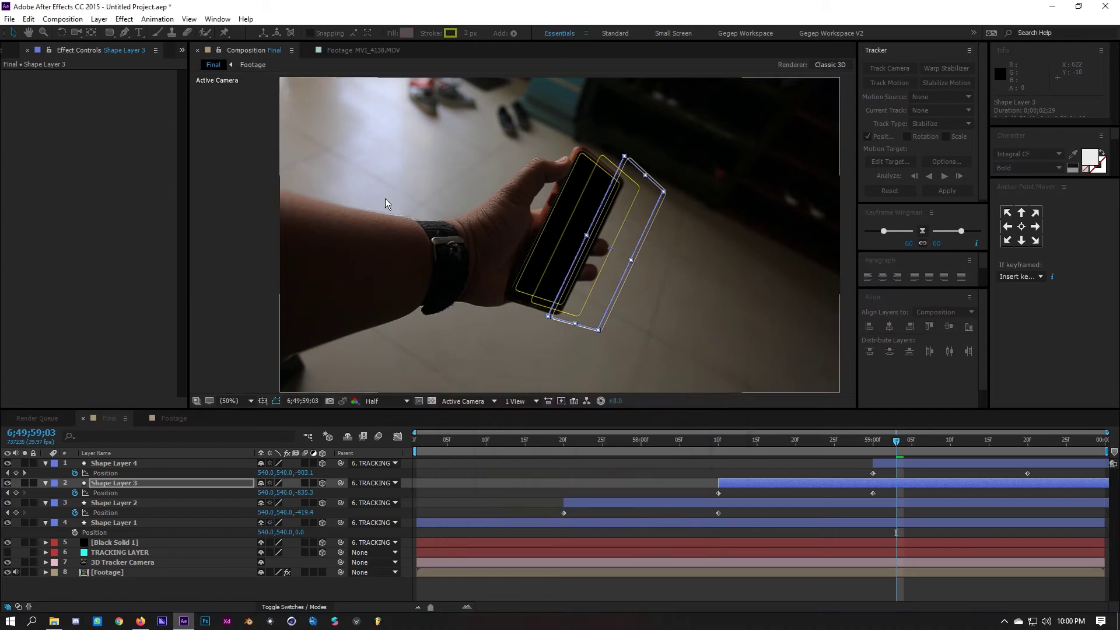
click(852, 282)
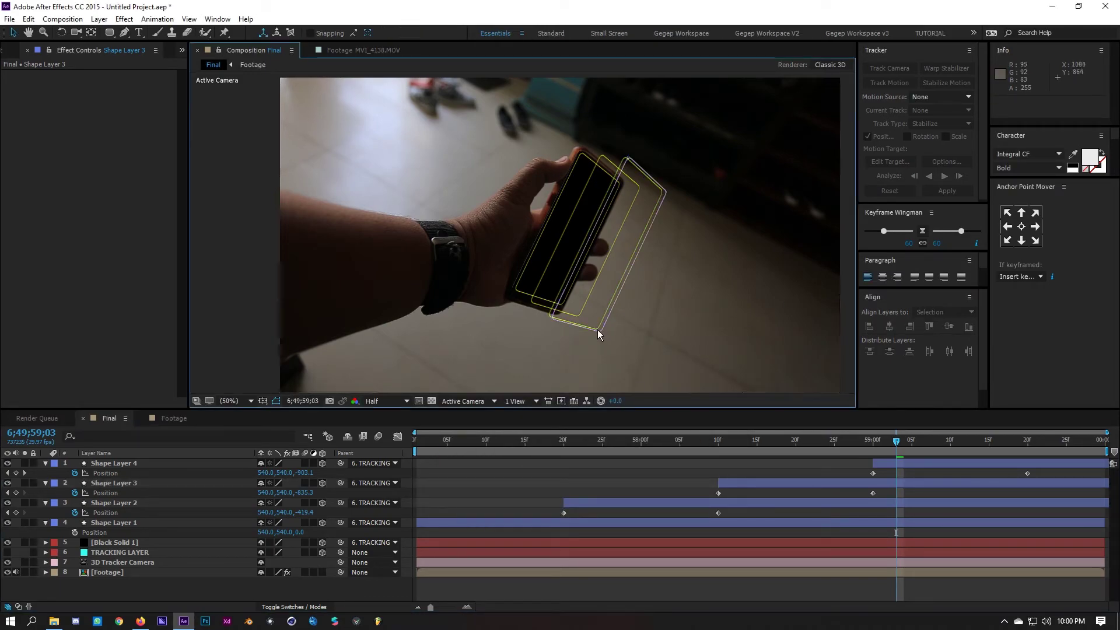
- Apply the same yellow FCFF00 stroke color to Shape Layer 4 and deselect it
click(182, 464)
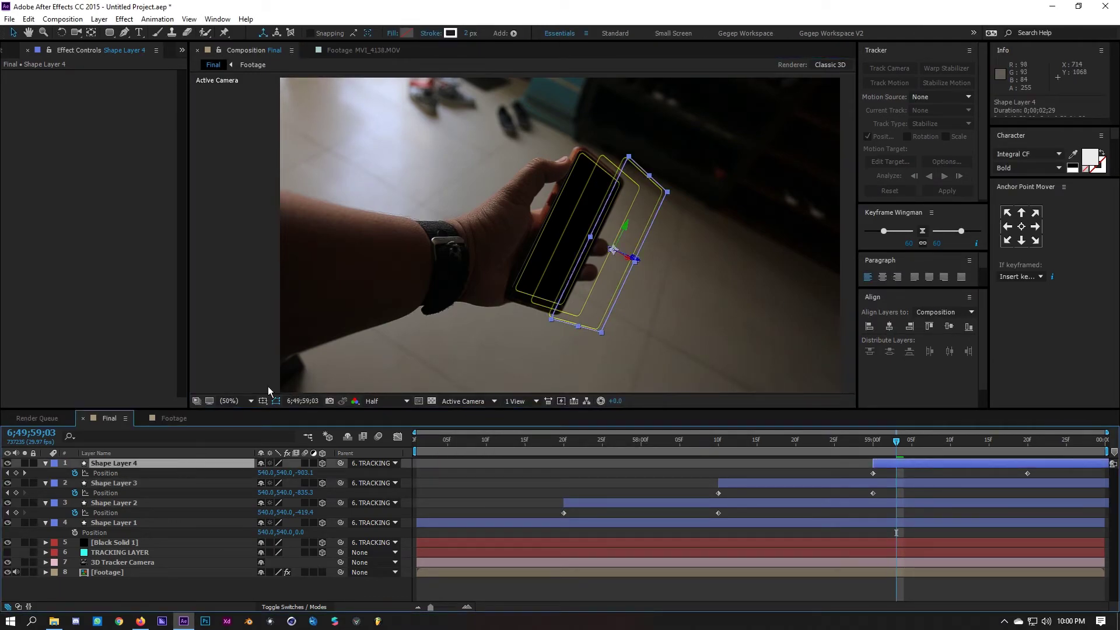
click(450, 33)
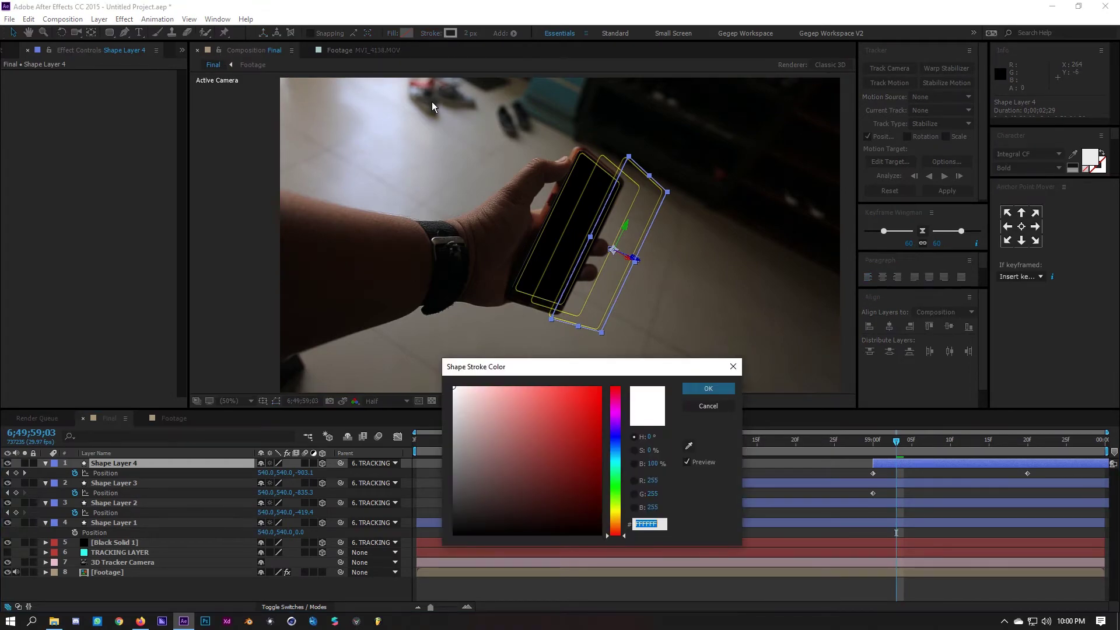
key(Return)
click(848, 254)
- Play back the composition from the beginning to check the yellow outlines
drag(888, 443, 544, 474)
key(space)
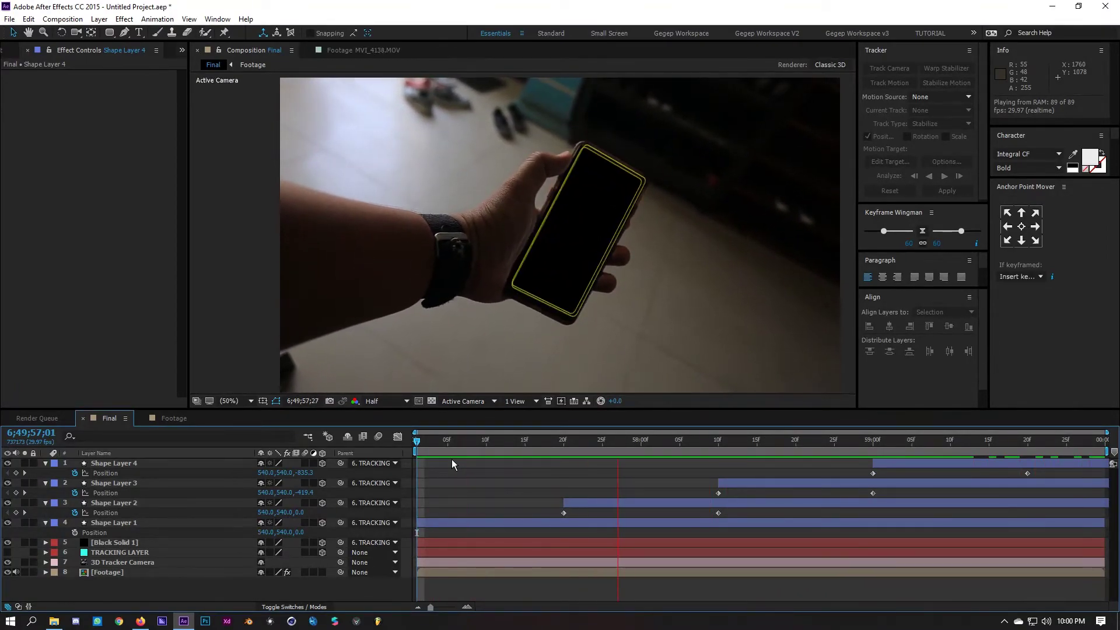
key(space)
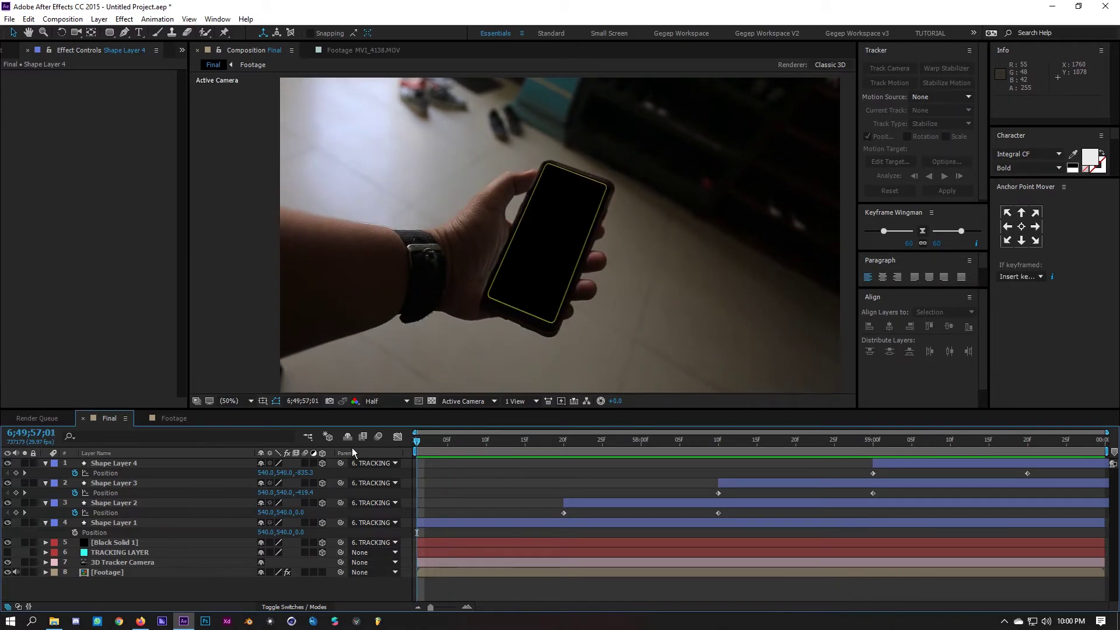
- Keyframe Shape Layer 1's Opacity at 0% at 6;49;57;01 and raise it two frames later at 6;49;57;03
click(419, 522)
key(t)
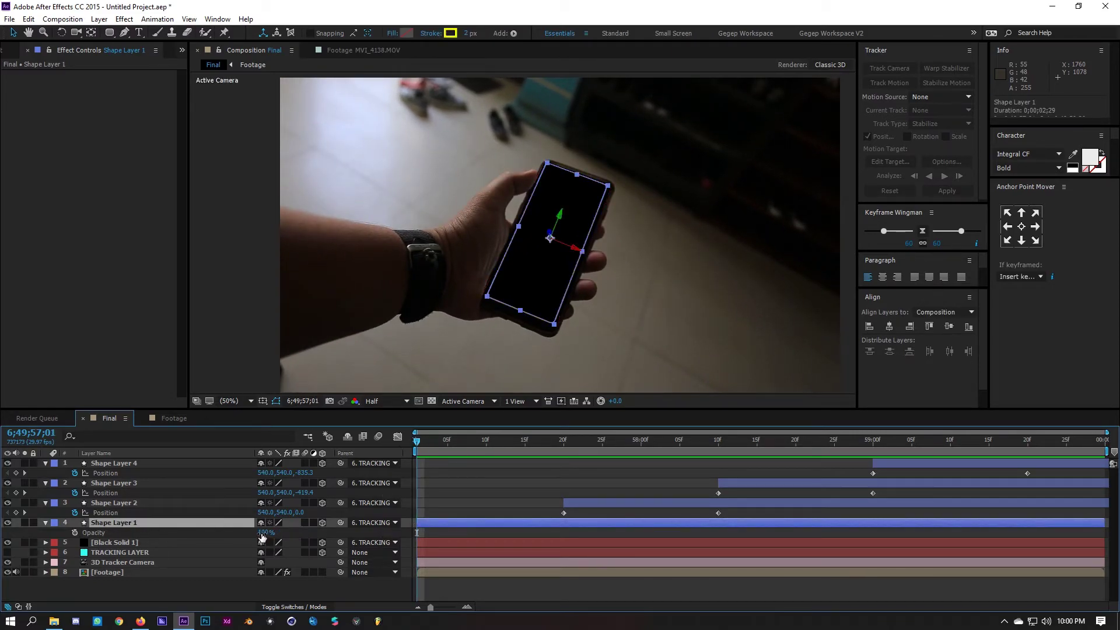
drag(262, 532, 78, 531)
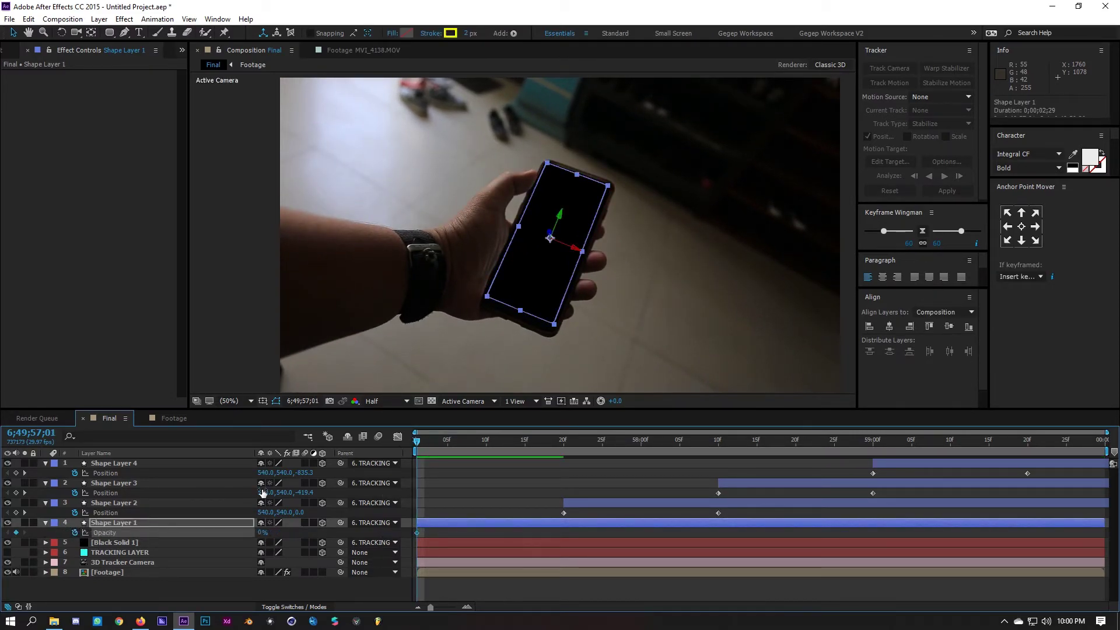
key(Page_Down)
key(Page_Down)
drag(262, 533, 421, 524)
- Drop Shape Layer 1's Opacity to 0% at 6;49;57;04, add another Opacity keyframe at 6;49;57;06, and return to the start
key(Page_Down)
drag(262, 533, 79, 533)
key(Page_Down)
key(Page_Down)
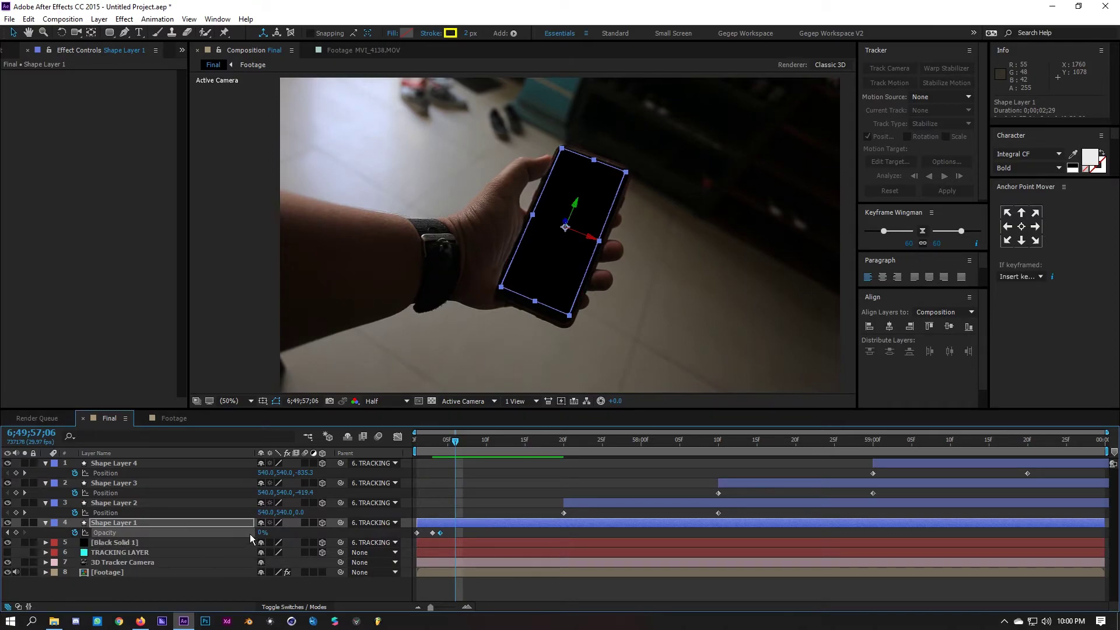
drag(467, 446, 319, 480)
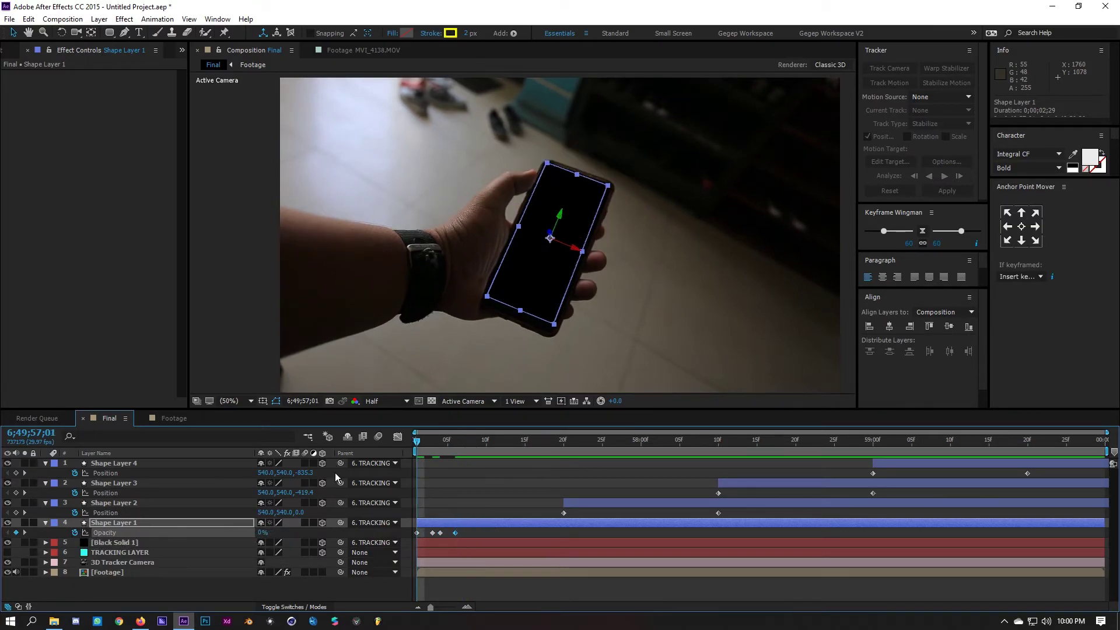
- Copy Shape Layer 1's four Opacity keyframes and paste them onto Shape Layer 2 at 6;49;57;20
click(707, 462)
key(space)
drag(588, 439, 567, 439)
drag(464, 531, 409, 540)
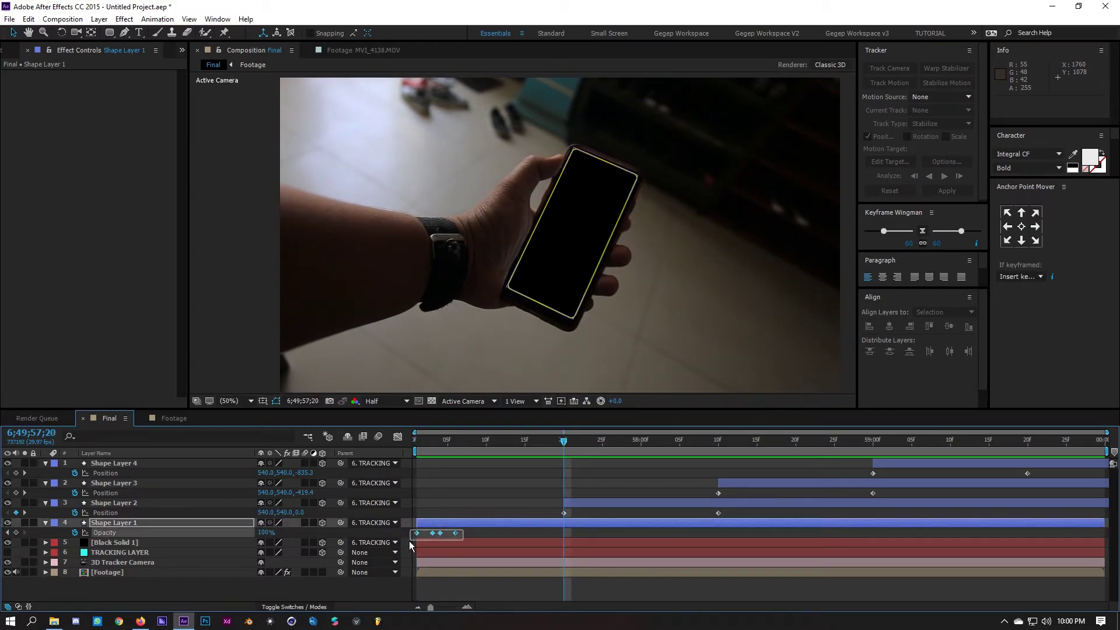
click(599, 505)
key(ctrl+v)
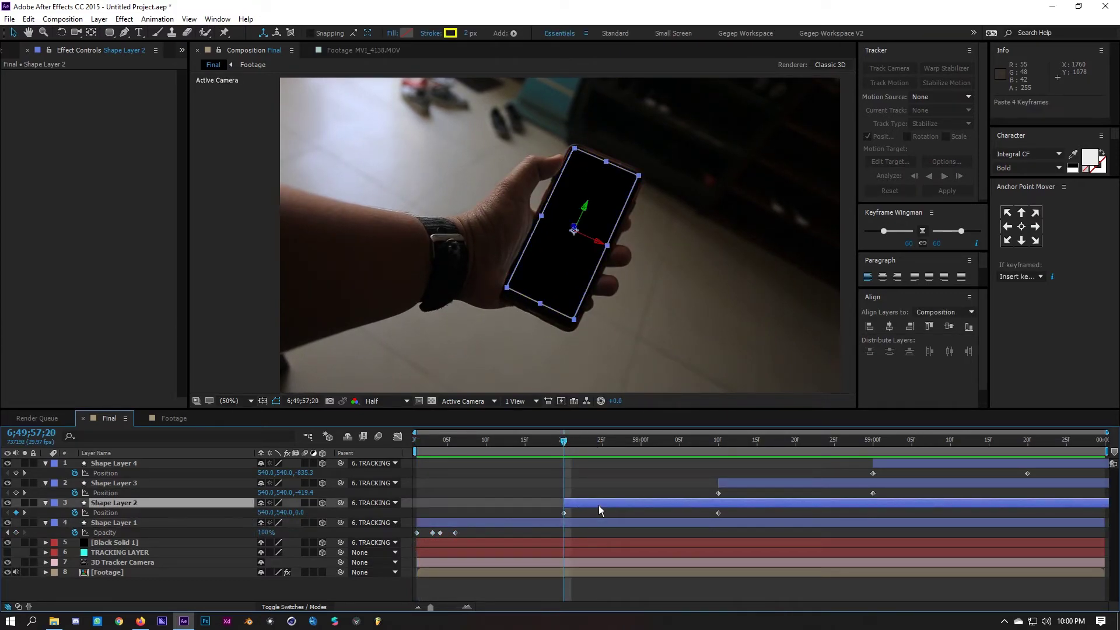
key(u)
key(u)
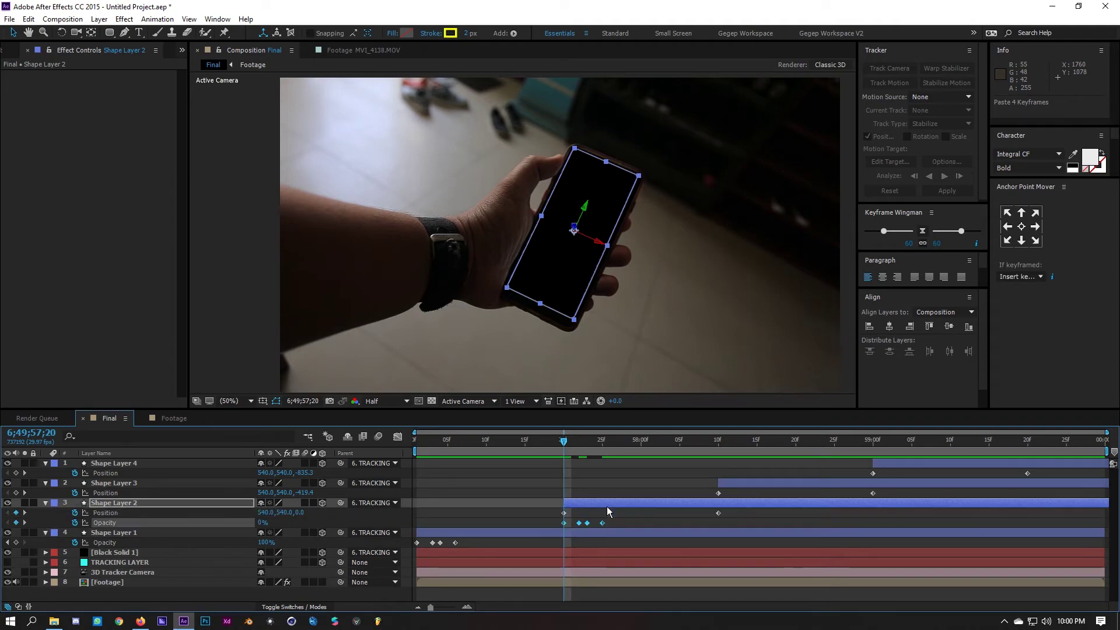
- Paste the copied Opacity keyframes onto Shape Layer 3 at 6;49;58;10 and onto Shape Layer 4 at 6;49;59;00
click(725, 446)
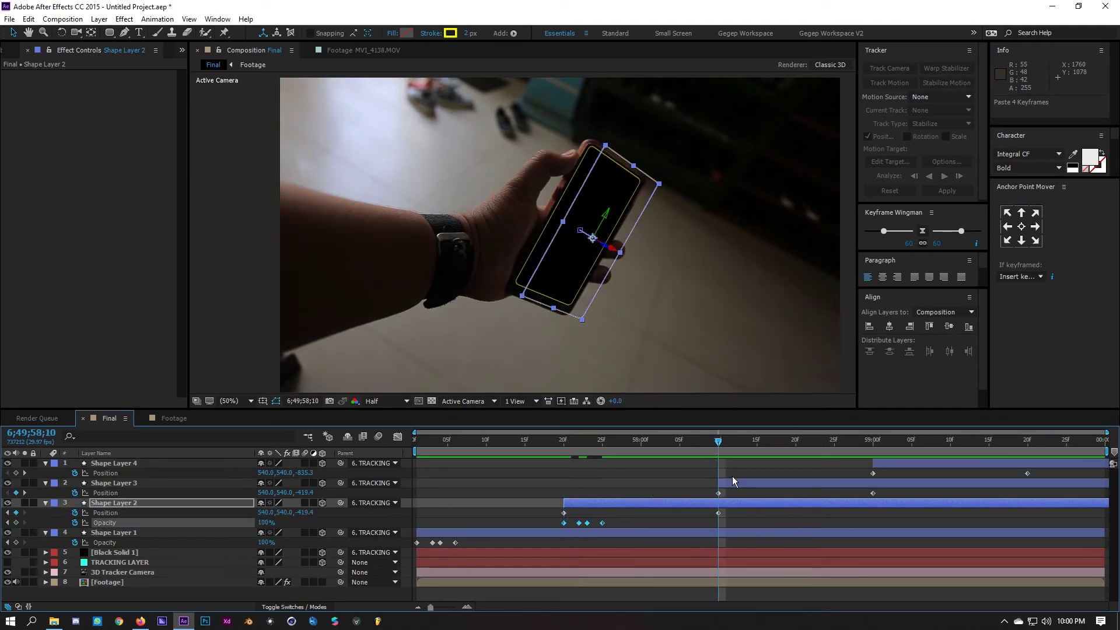
click(733, 482)
key(ctrl+v)
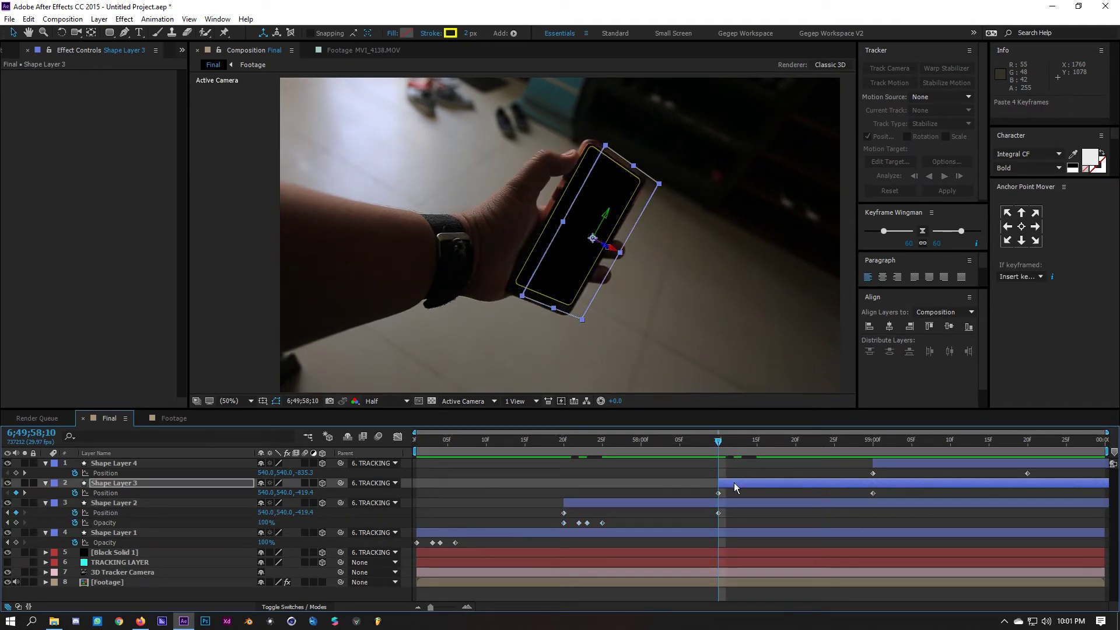
click(780, 448)
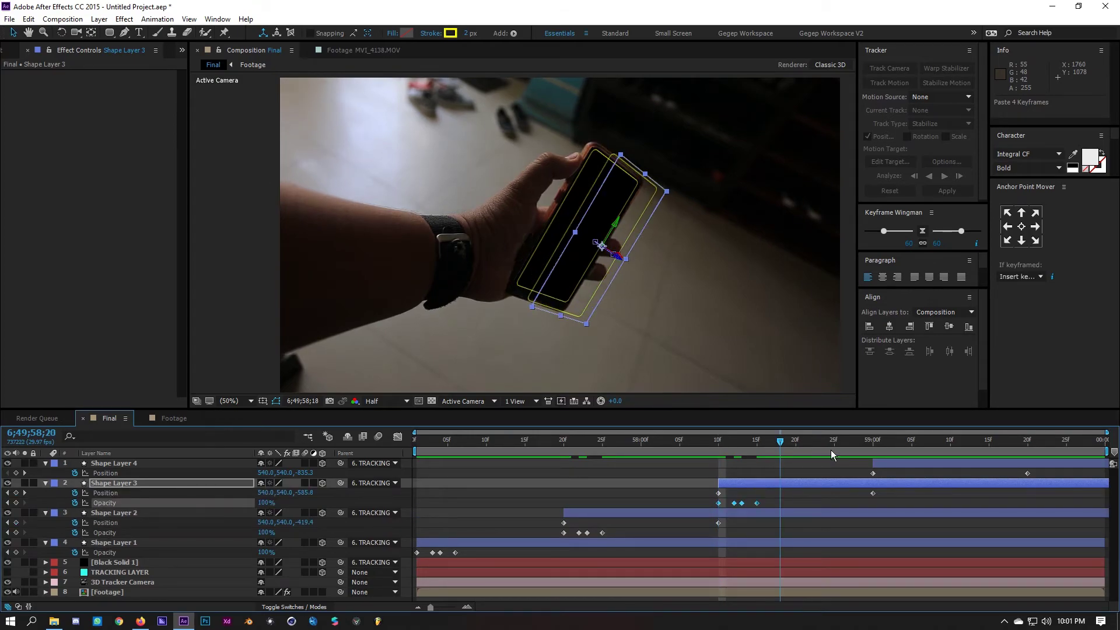
click(873, 448)
click(884, 462)
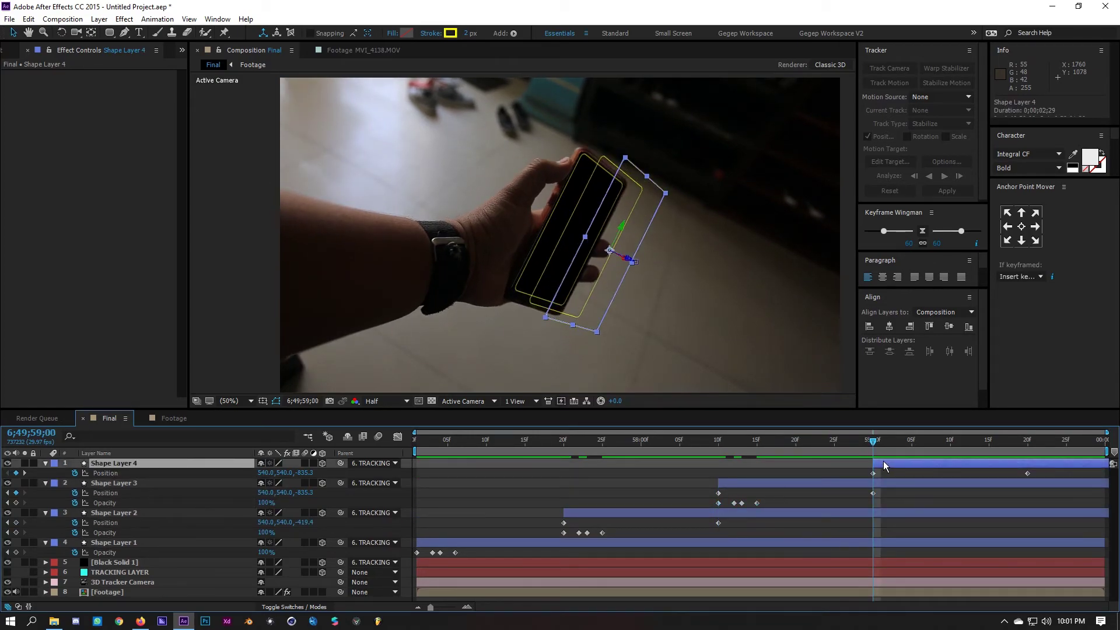
key(ctrl+v)
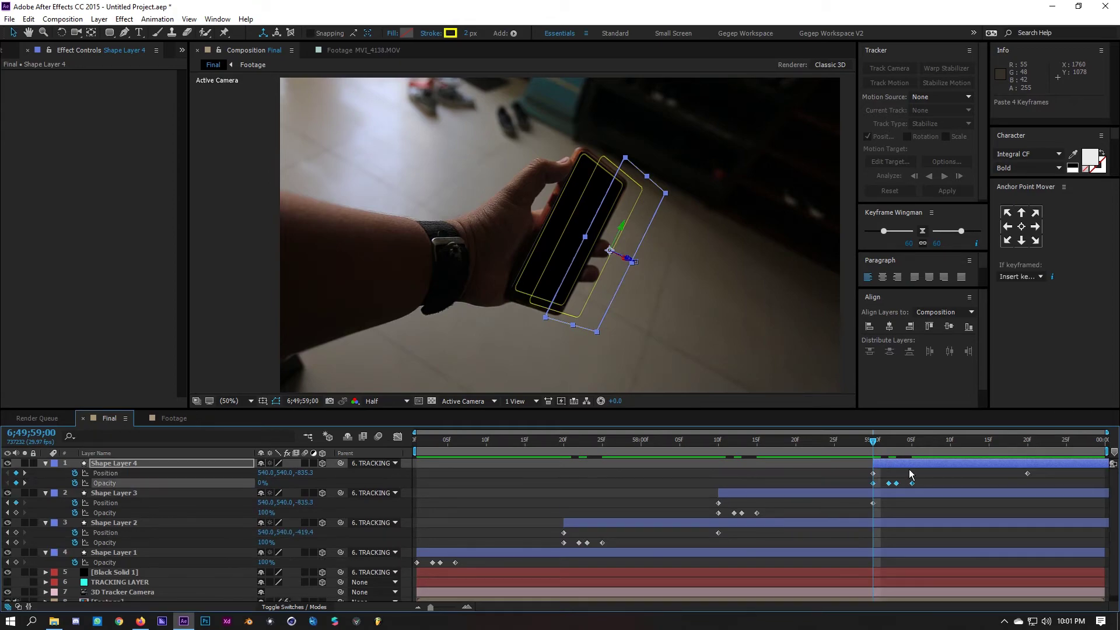
- Play the composition from the start to check the flicker on all four outline layers
drag(893, 449, 416, 449)
click(525, 465)
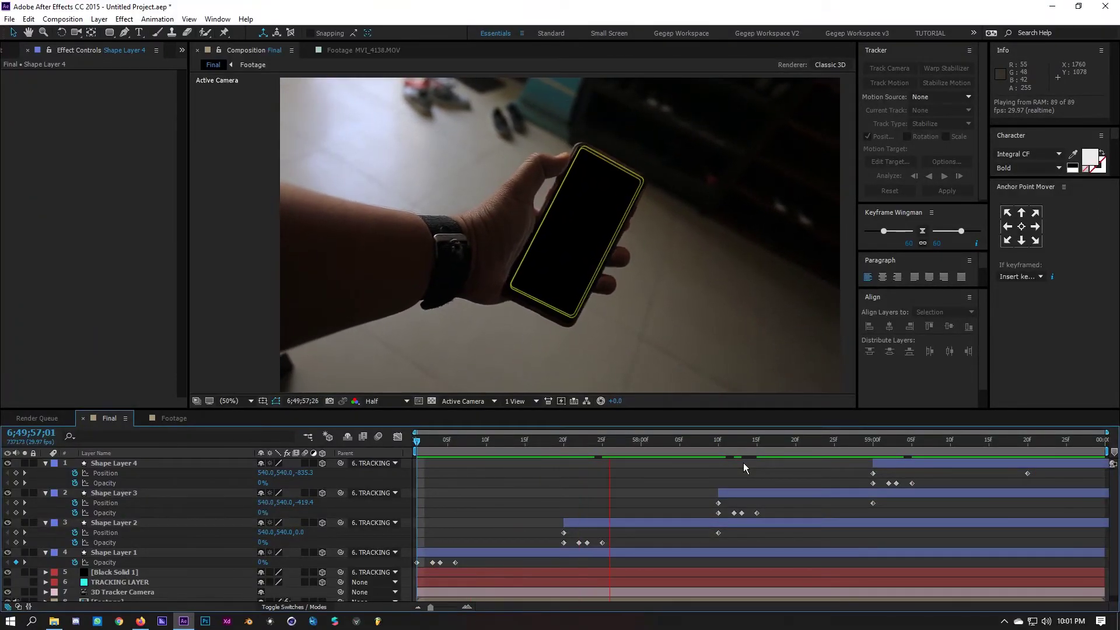
key(space)
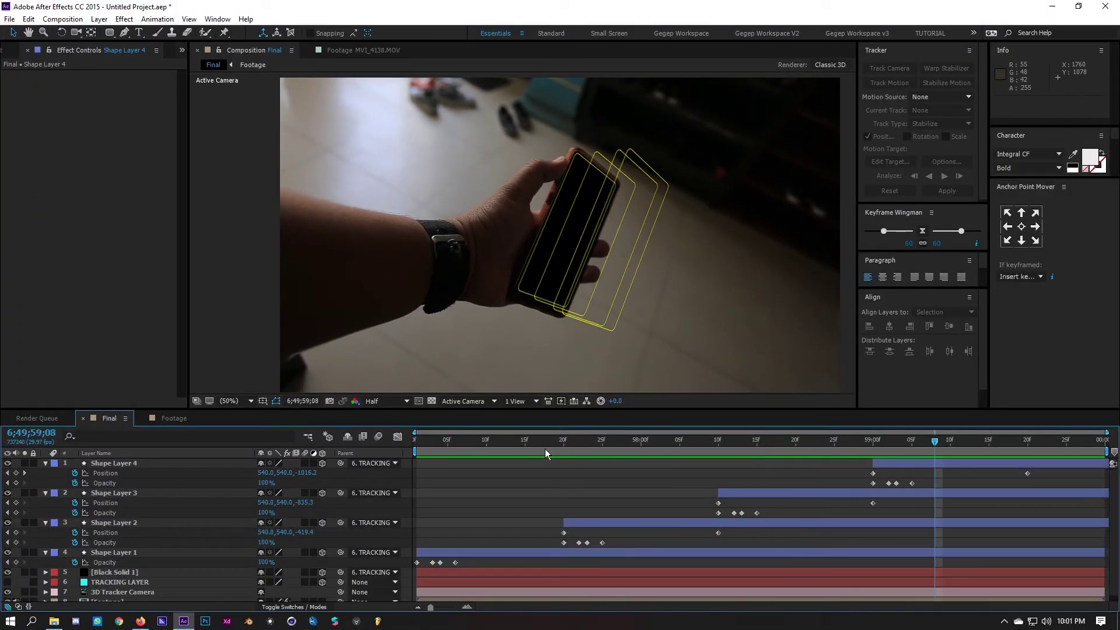
- Apply the Glow effect to Shape Layer 1 with the time at 6;49;57;18
click(549, 450)
click(536, 553)
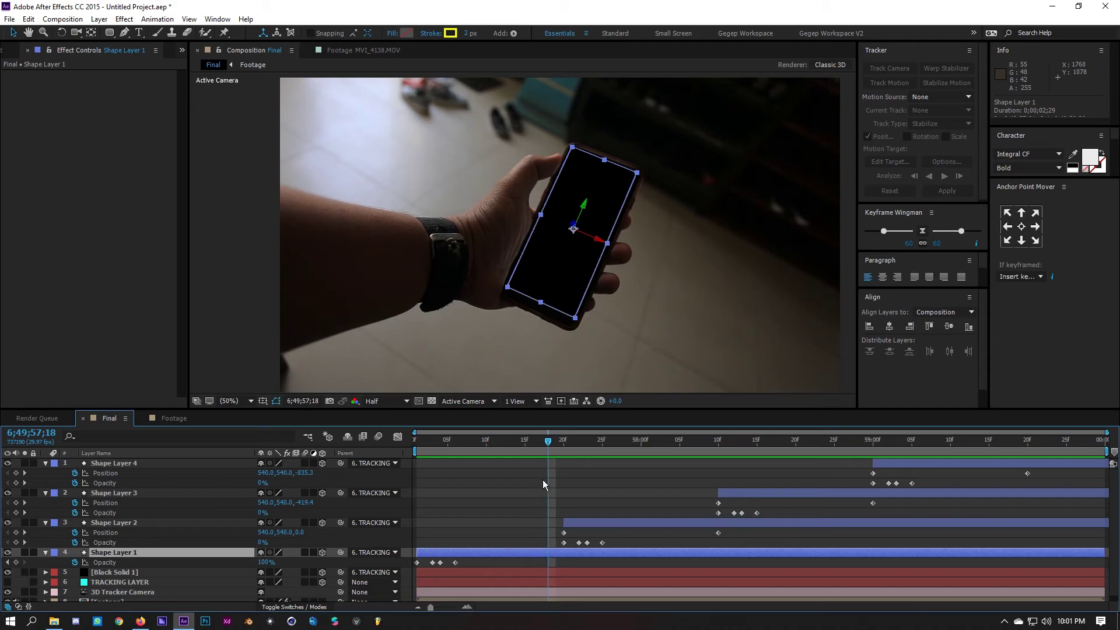
key(ctrl+space)
text(glo)
key(Return)
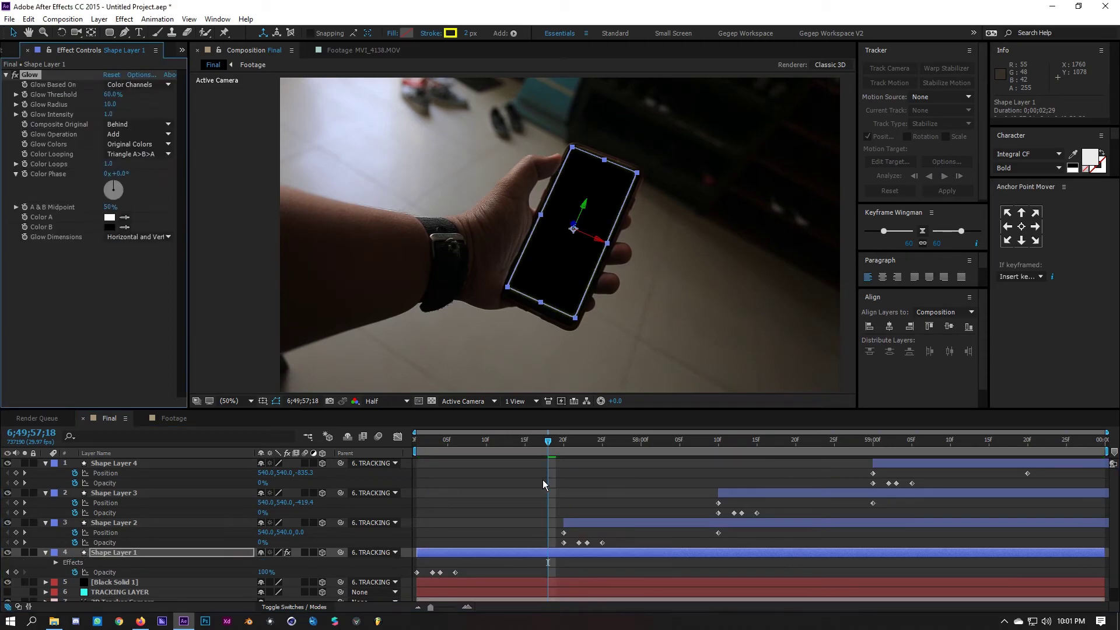
- Set Shape Layer 1's Glow to a threshold of 2.4%, a radius of 15 and an intensity of 2.6
scroll(433, 264, down, 1)
click(707, 277)
scroll(573, 248, up, 2)
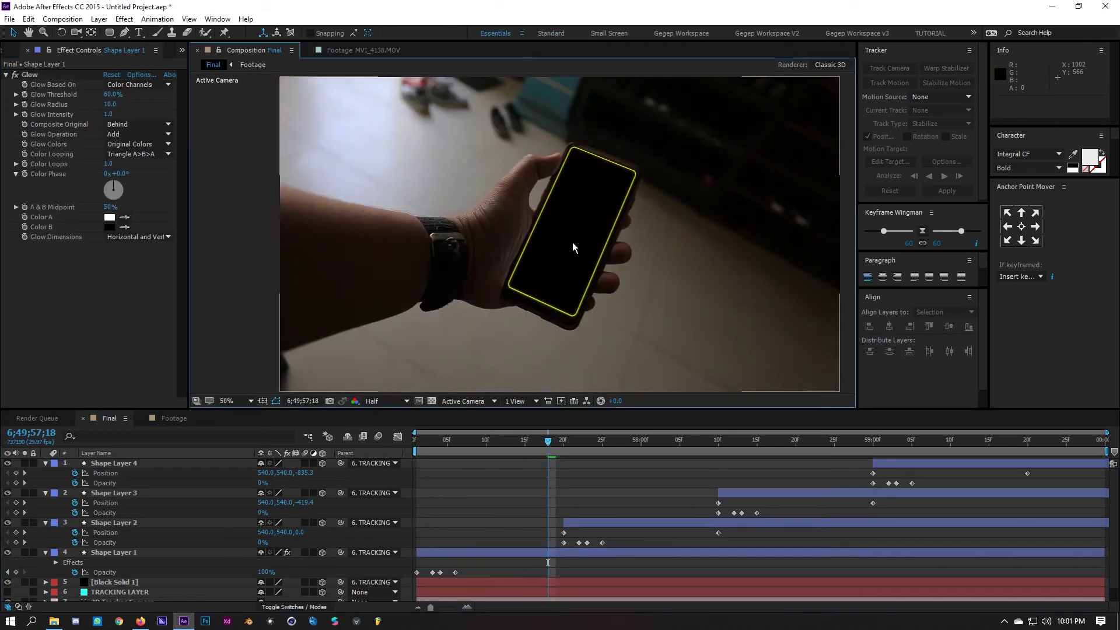
drag(592, 274, 541, 268)
scroll(541, 268, up, 1)
drag(484, 301, 448, 173)
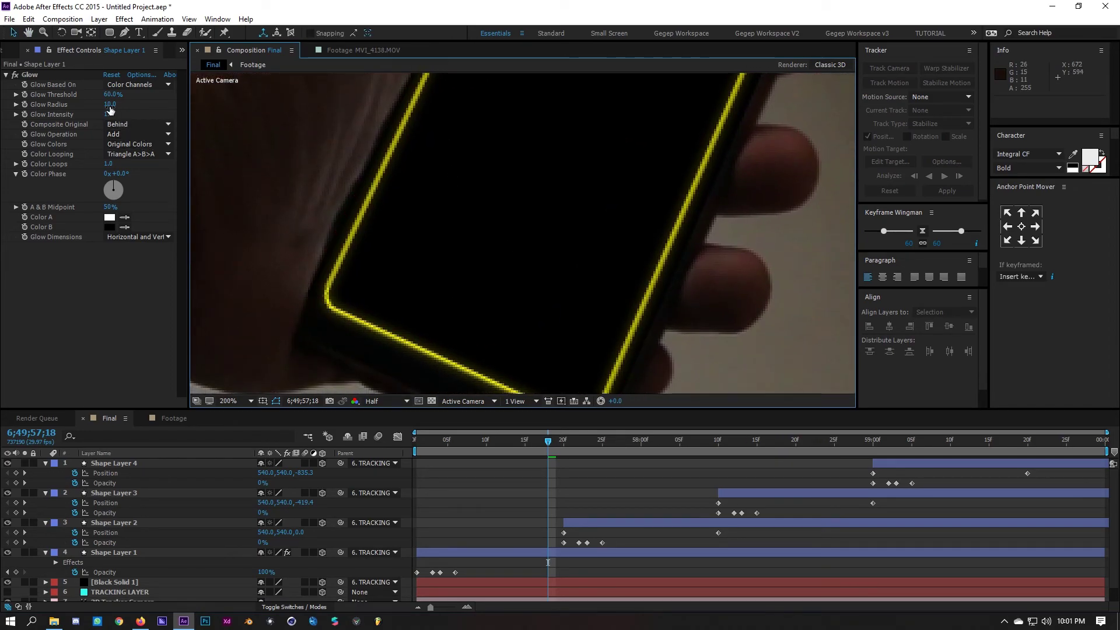
drag(113, 105, 122, 109)
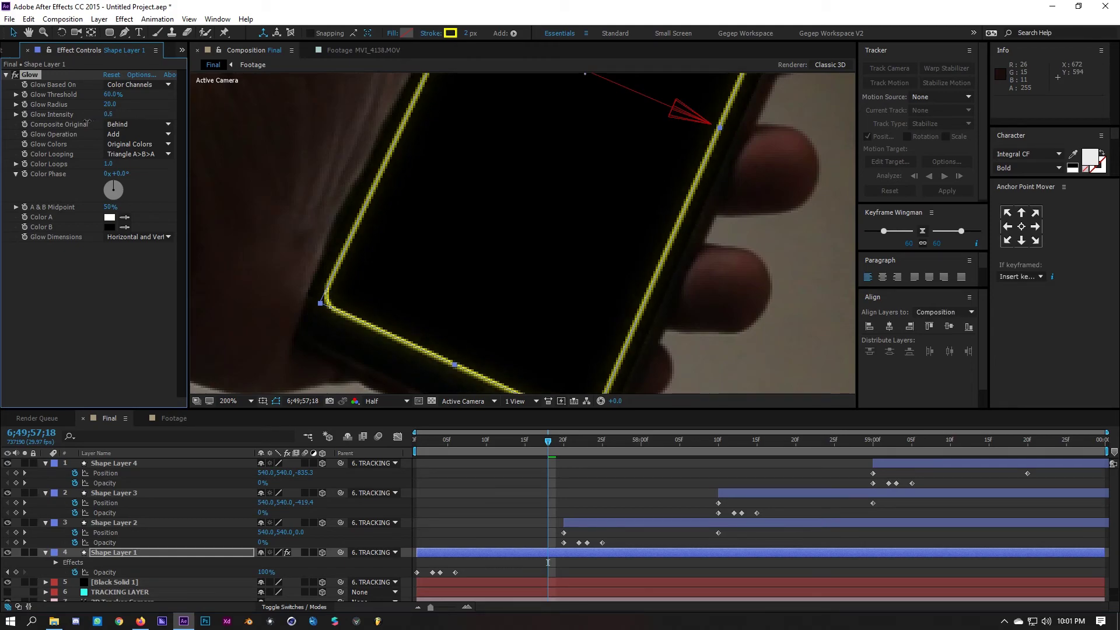
drag(108, 114, 119, 115)
mouse_move(108, 104)
mouse_down()
mouse_move(181, 109)
mouse_move(108, 113)
mouse_up()
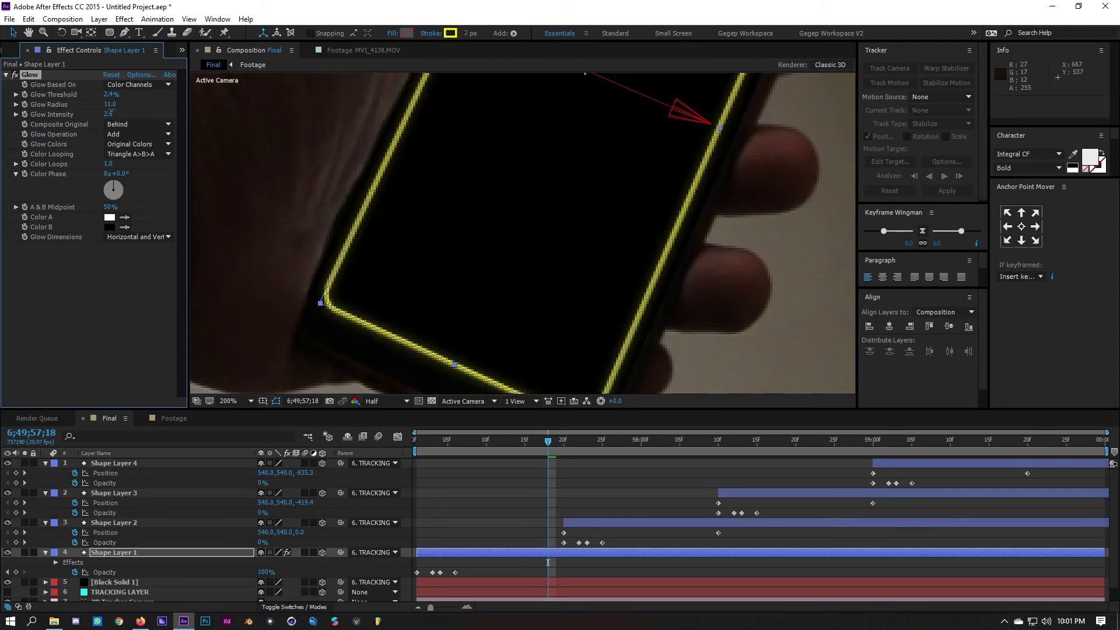
key(comma)
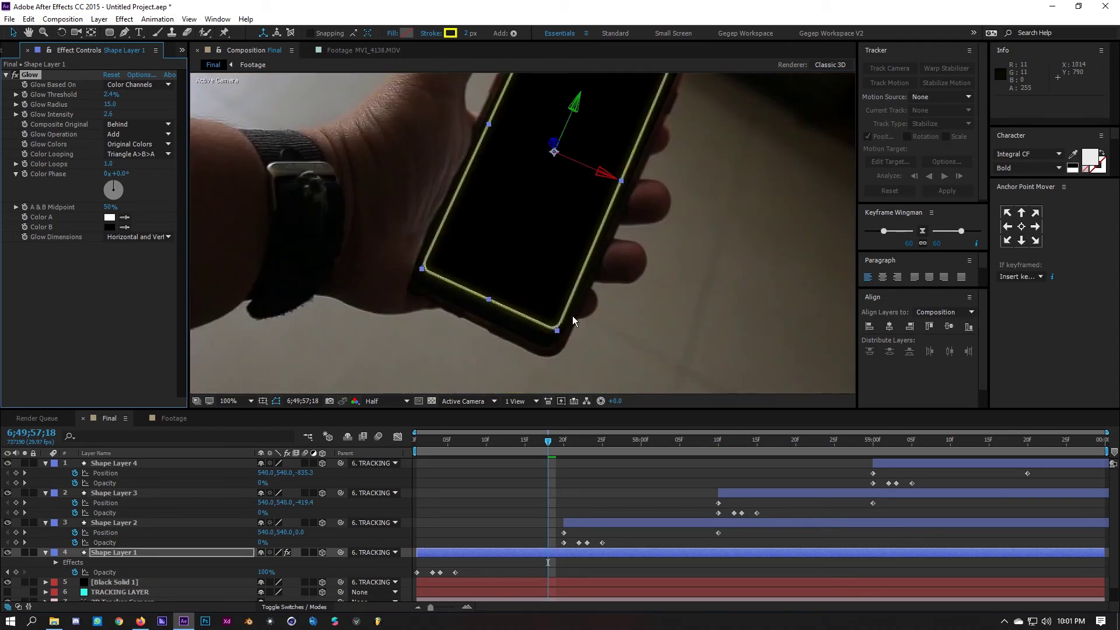
- Compare Shape Layer 1's outline with the Glow effect turned off and back on
click(656, 463)
click(485, 285)
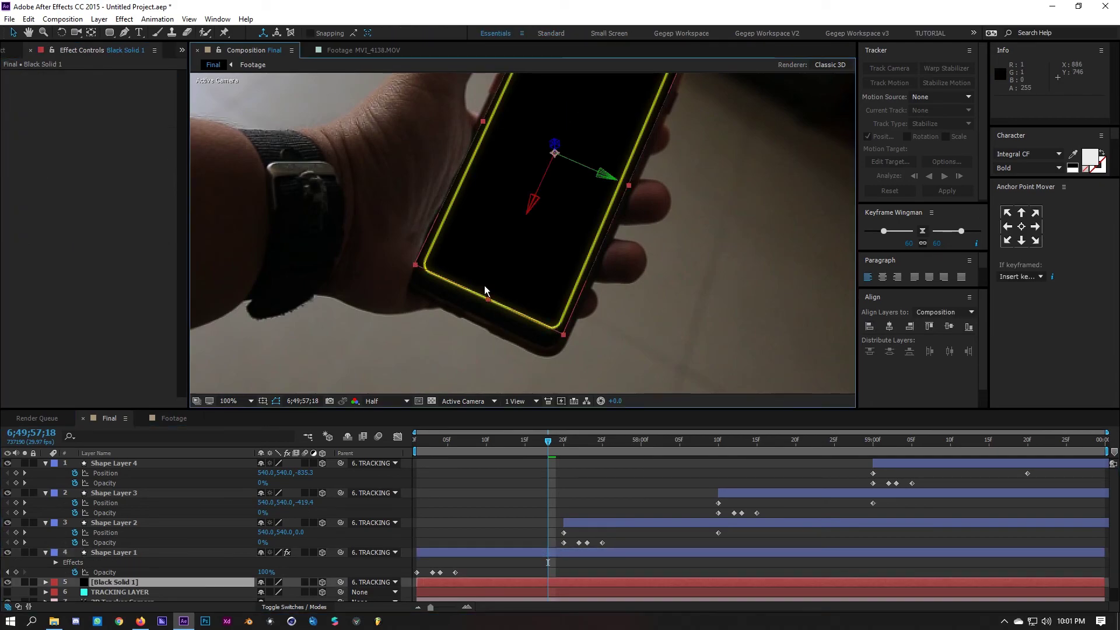
click(681, 481)
click(554, 553)
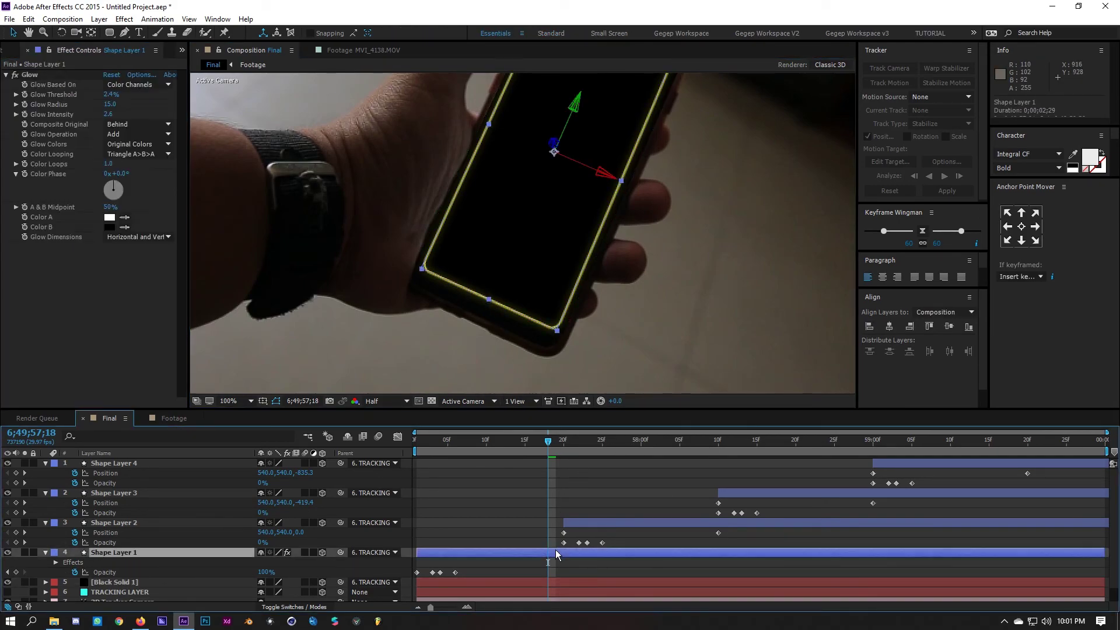
click(14, 76)
click(241, 264)
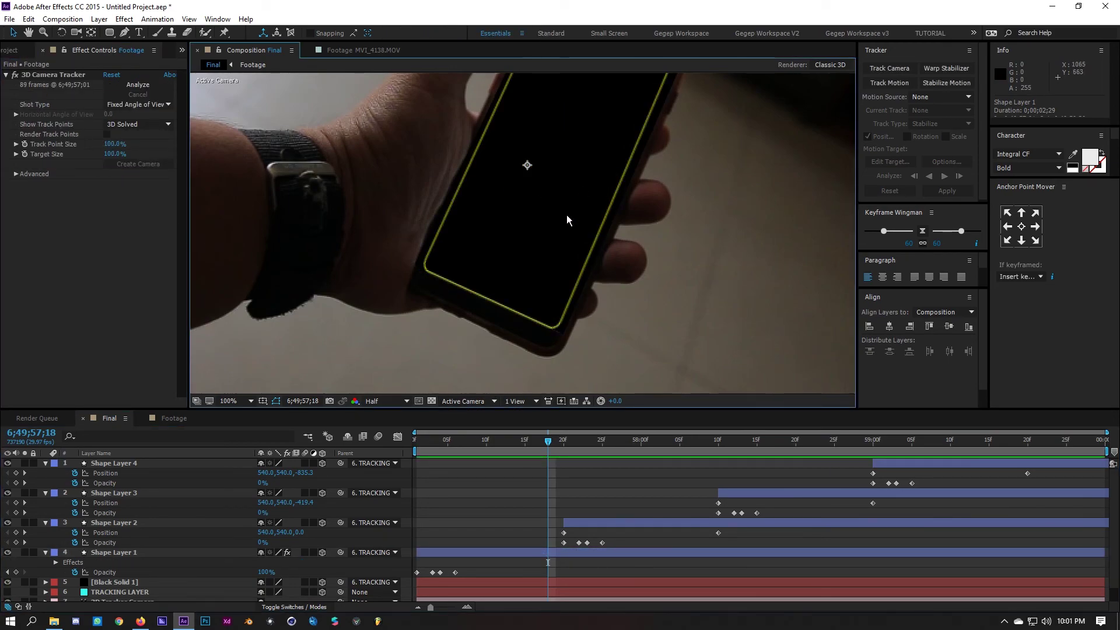
click(568, 551)
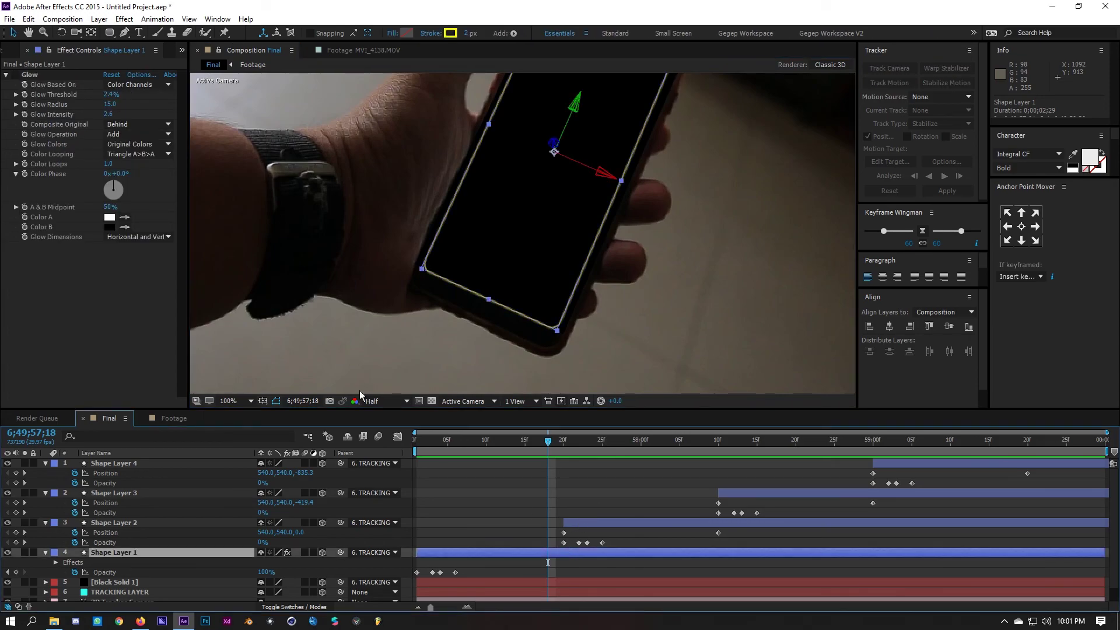
click(14, 75)
- Copy Shape Layer 1's Glow effect and paste it onto Shape Layers 2, 3 and 4
click(29, 76)
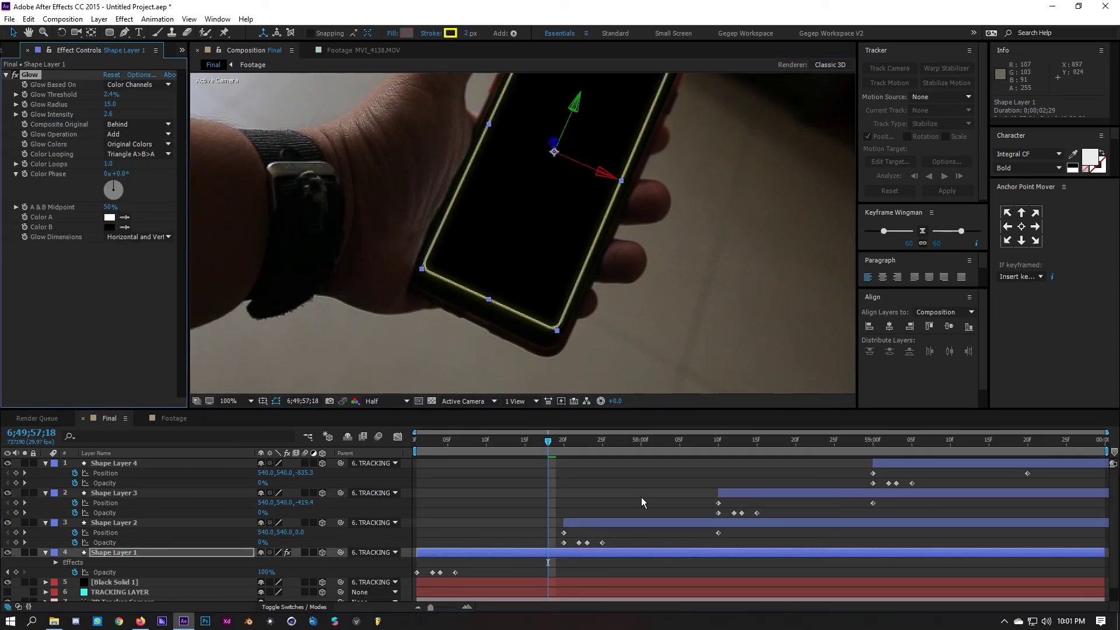
click(646, 523)
key(ctrl+v)
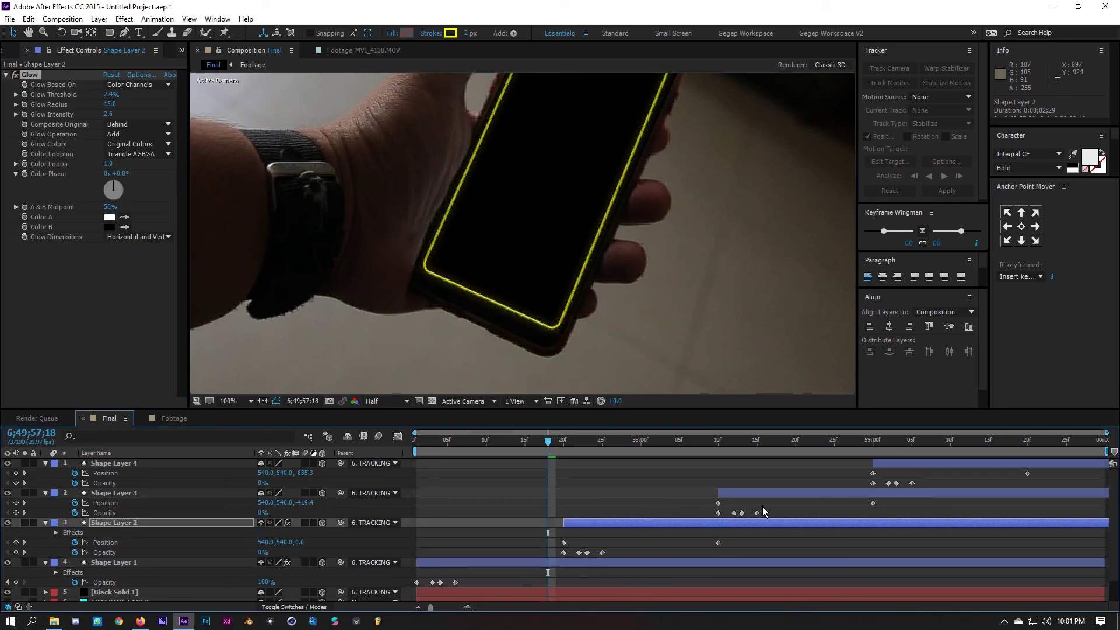
click(770, 494)
key(ctrl+v)
click(905, 464)
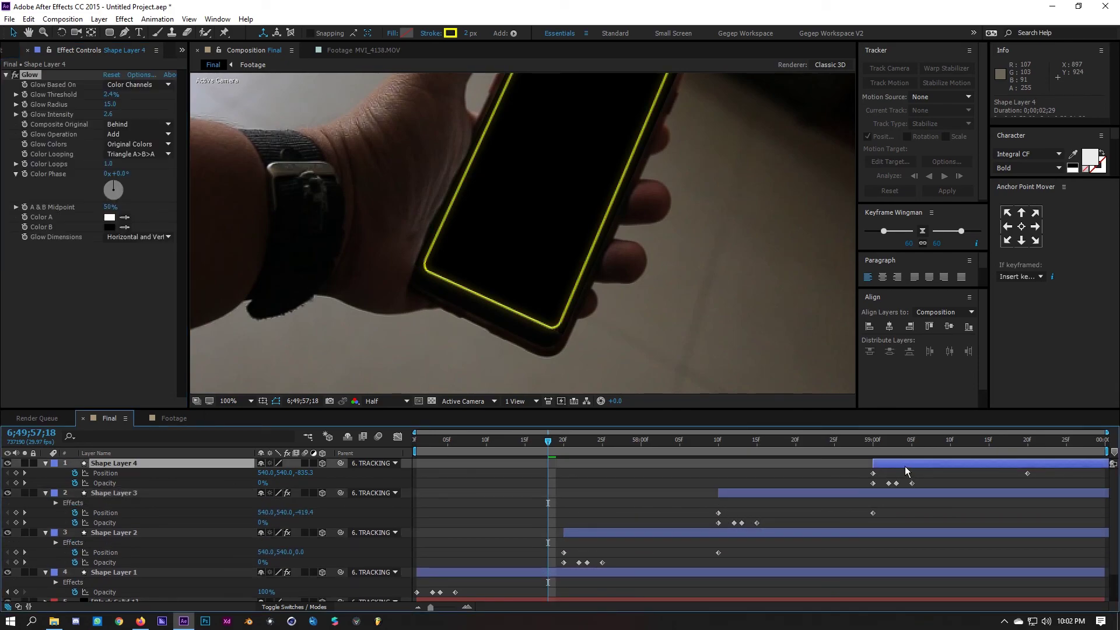
key(ctrl+v)
- Fit the composition in the viewer and play it back to check the glowing outlines
click(730, 482)
key(space)
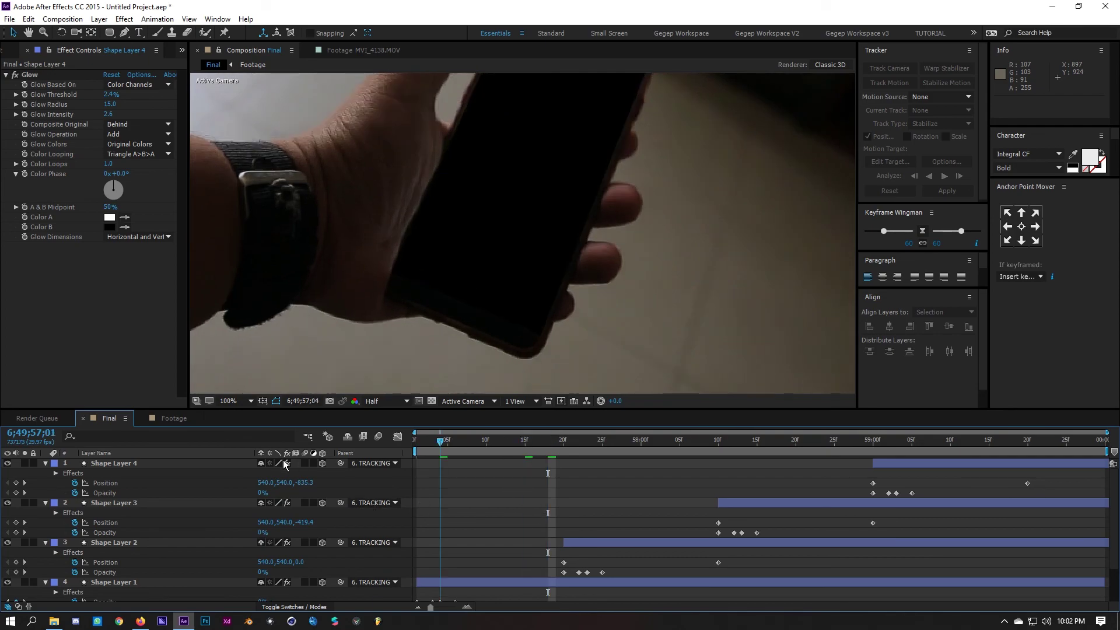
click(231, 401)
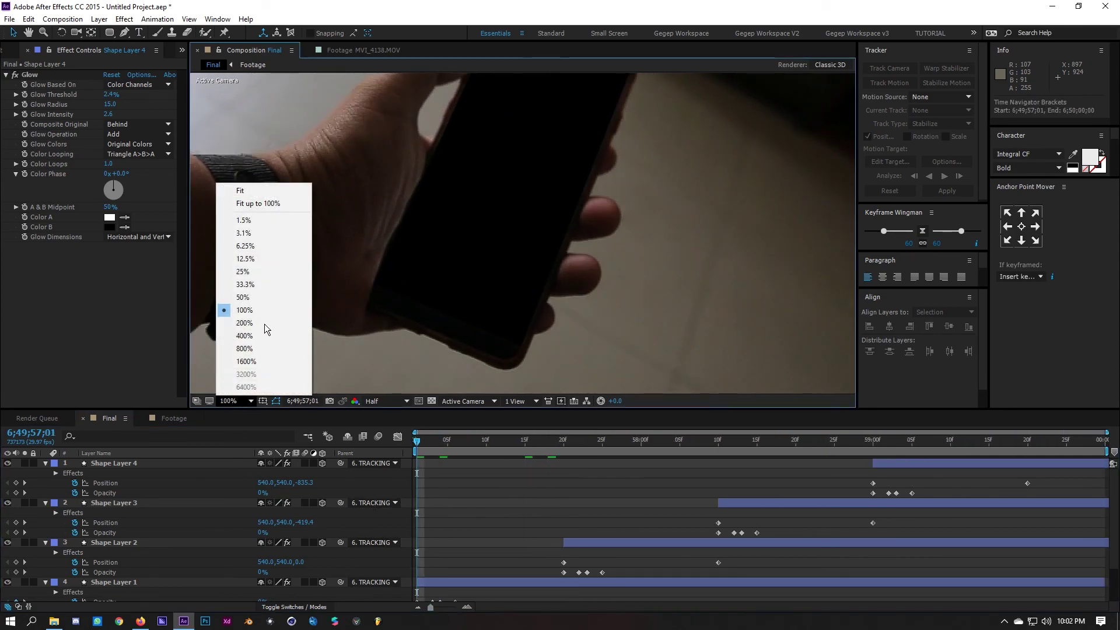
click(278, 192)
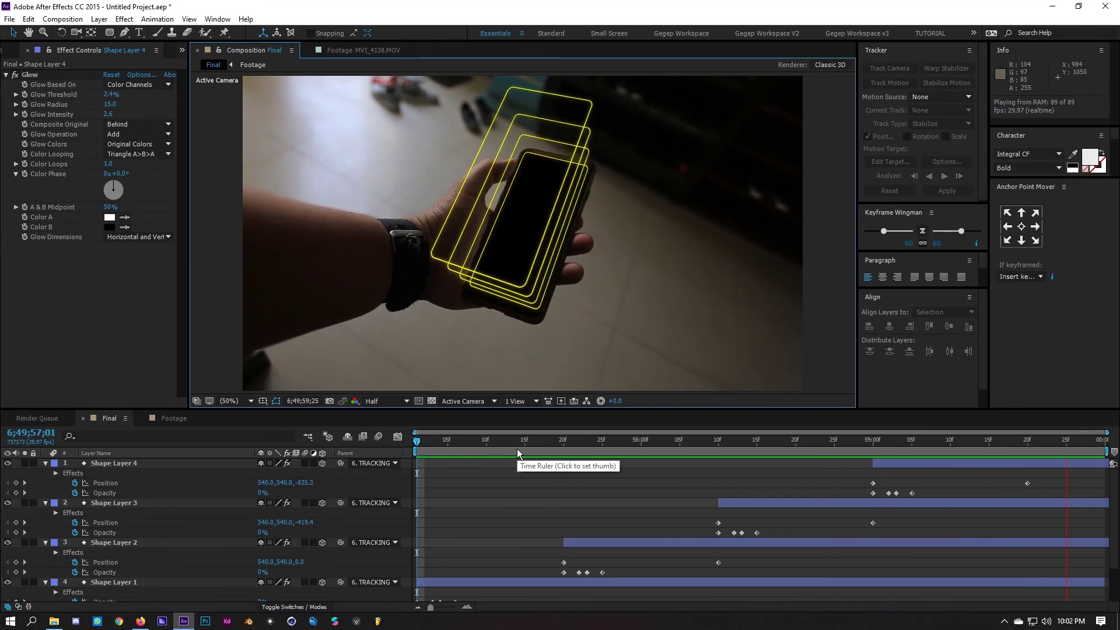
key(space)
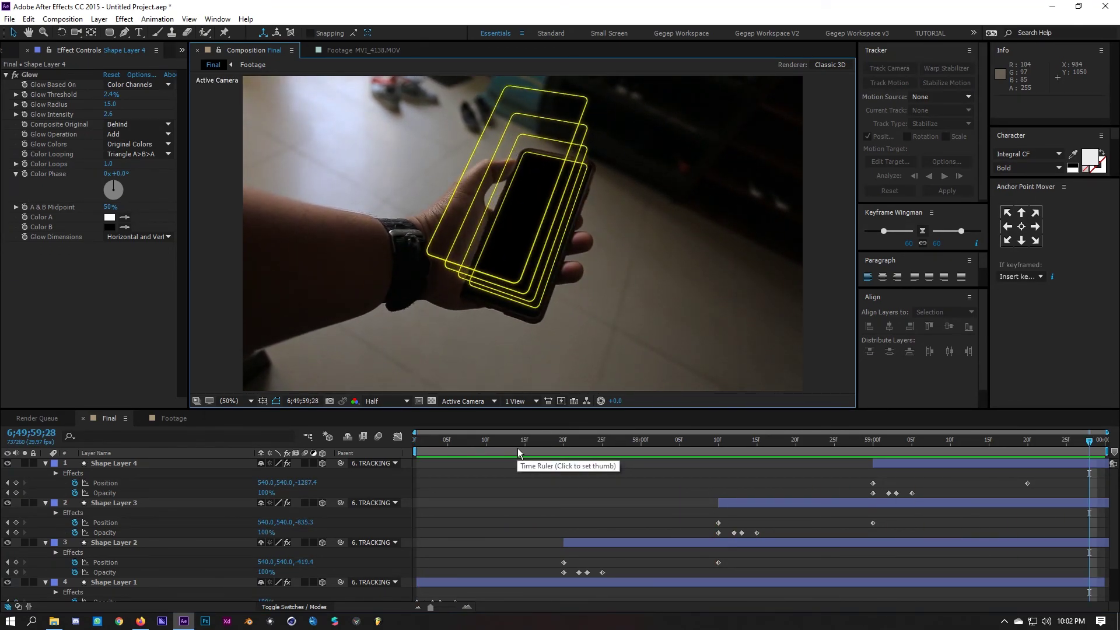